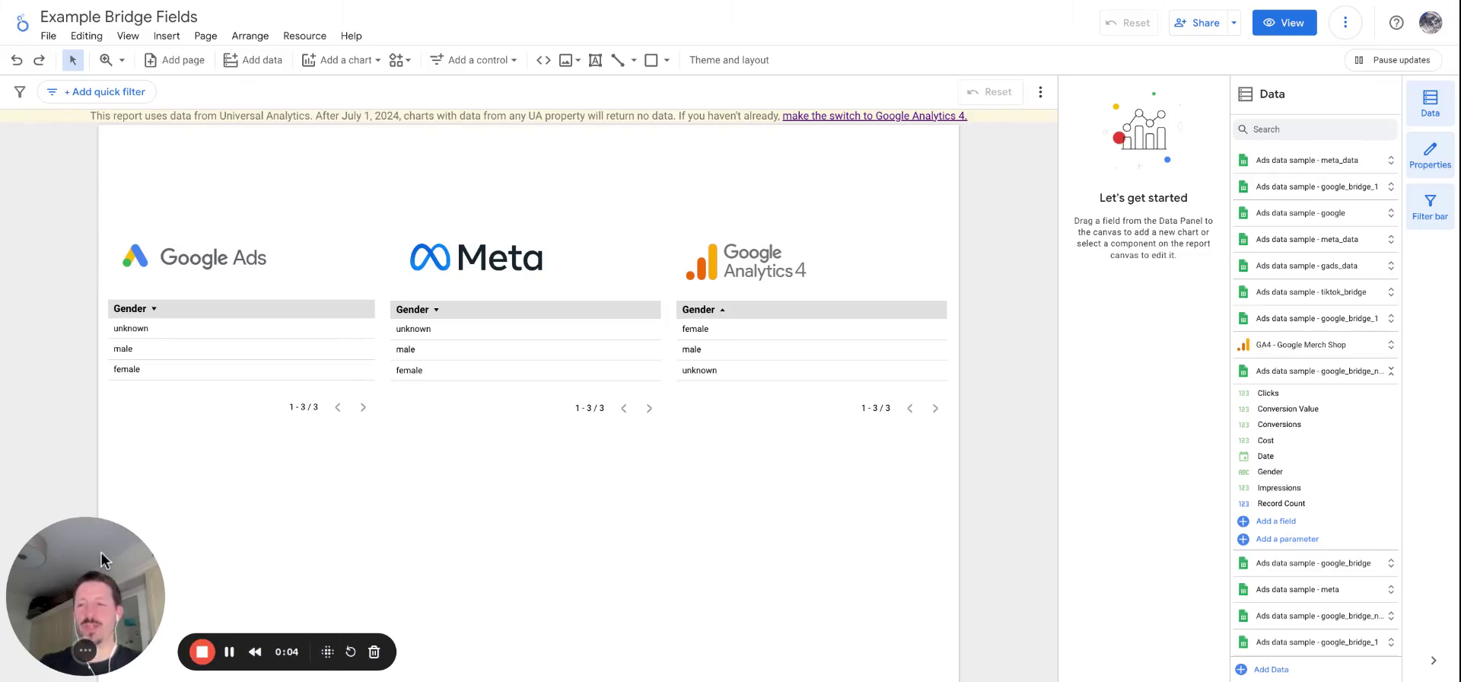
# - Check the data sources behind the Google Ads, Meta and GA4 Gender tables
pyautogui.moveTo(102, 551); pyautogui.dragTo(1085, 583)
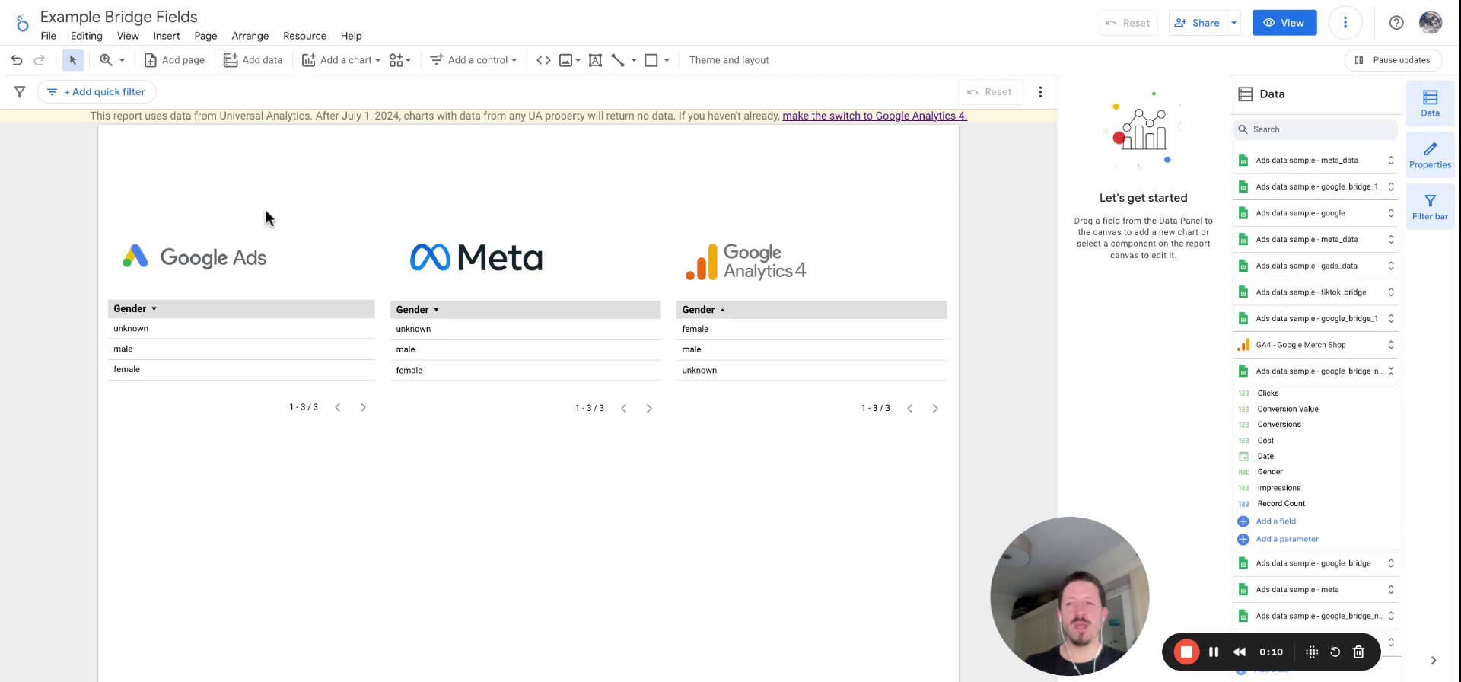
pyautogui.click(193, 340)
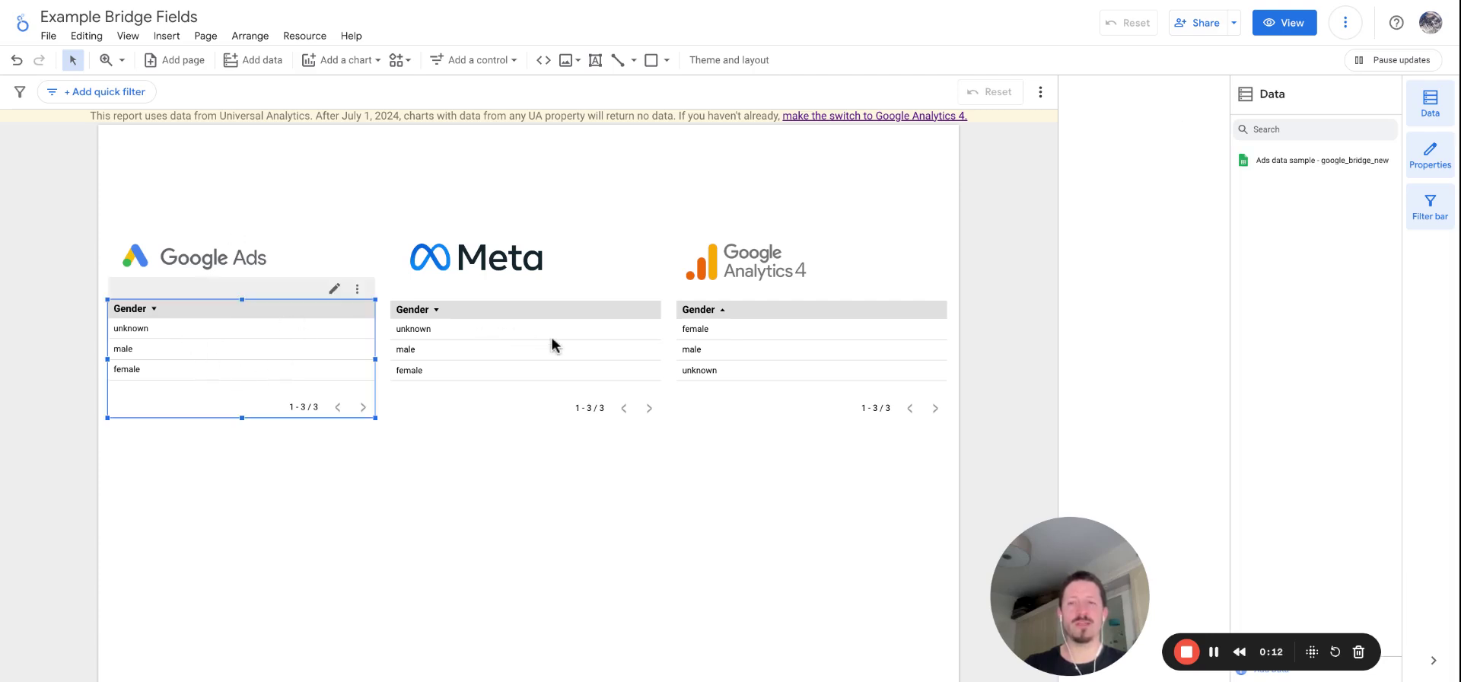
pyautogui.click(504, 349)
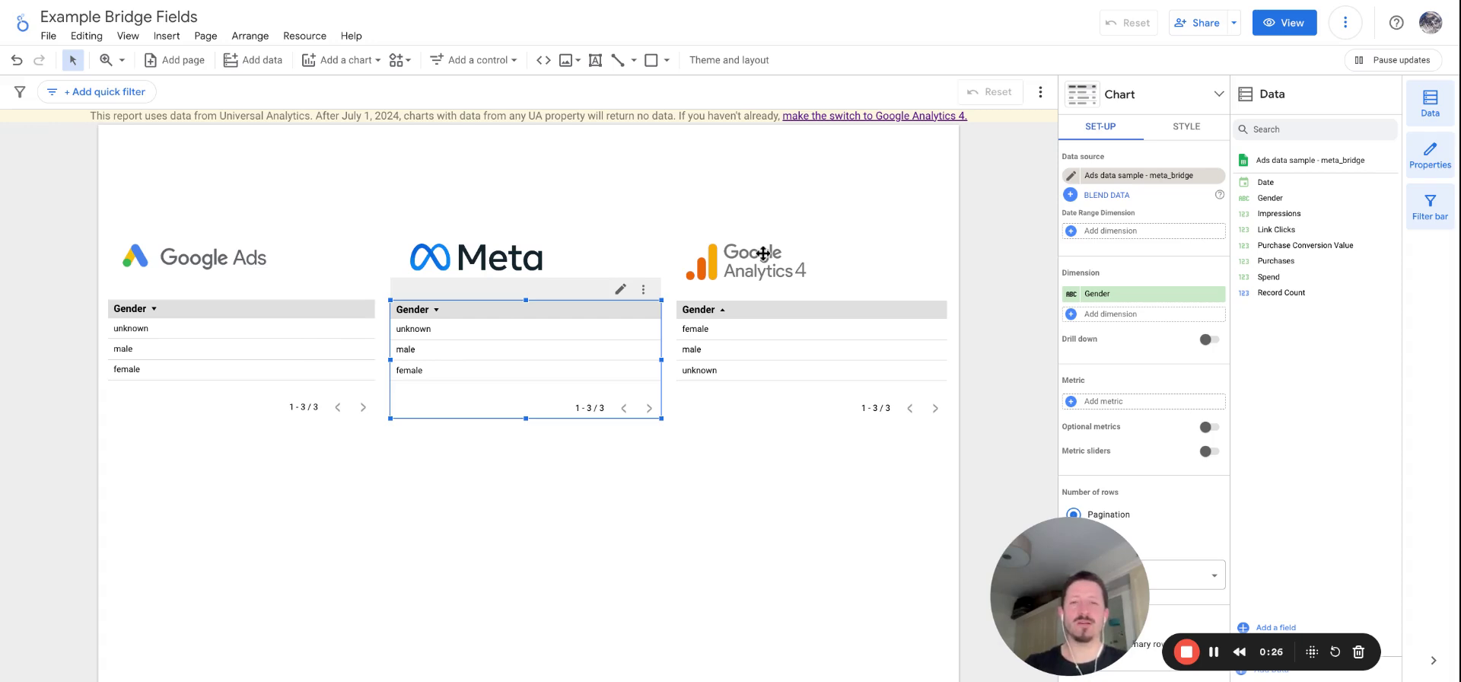
pyautogui.click(792, 329)
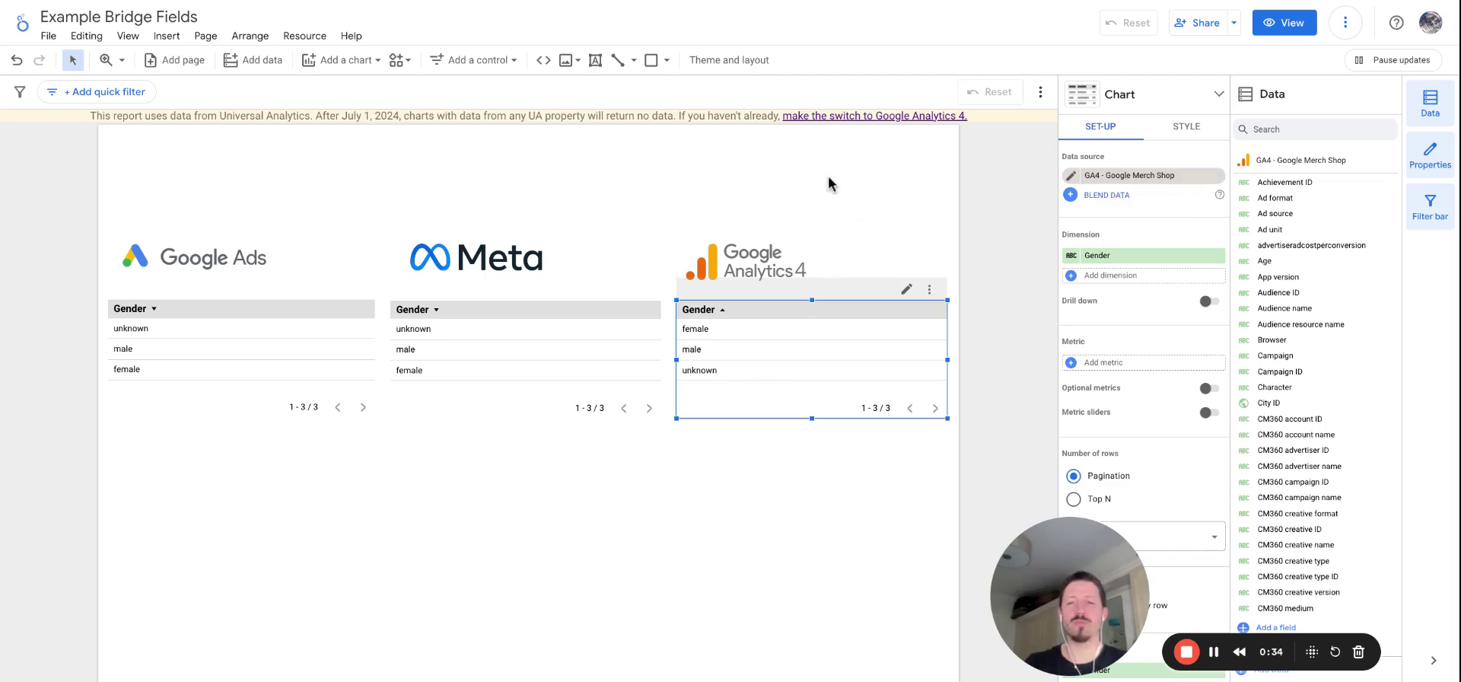
pyautogui.press('Escape')
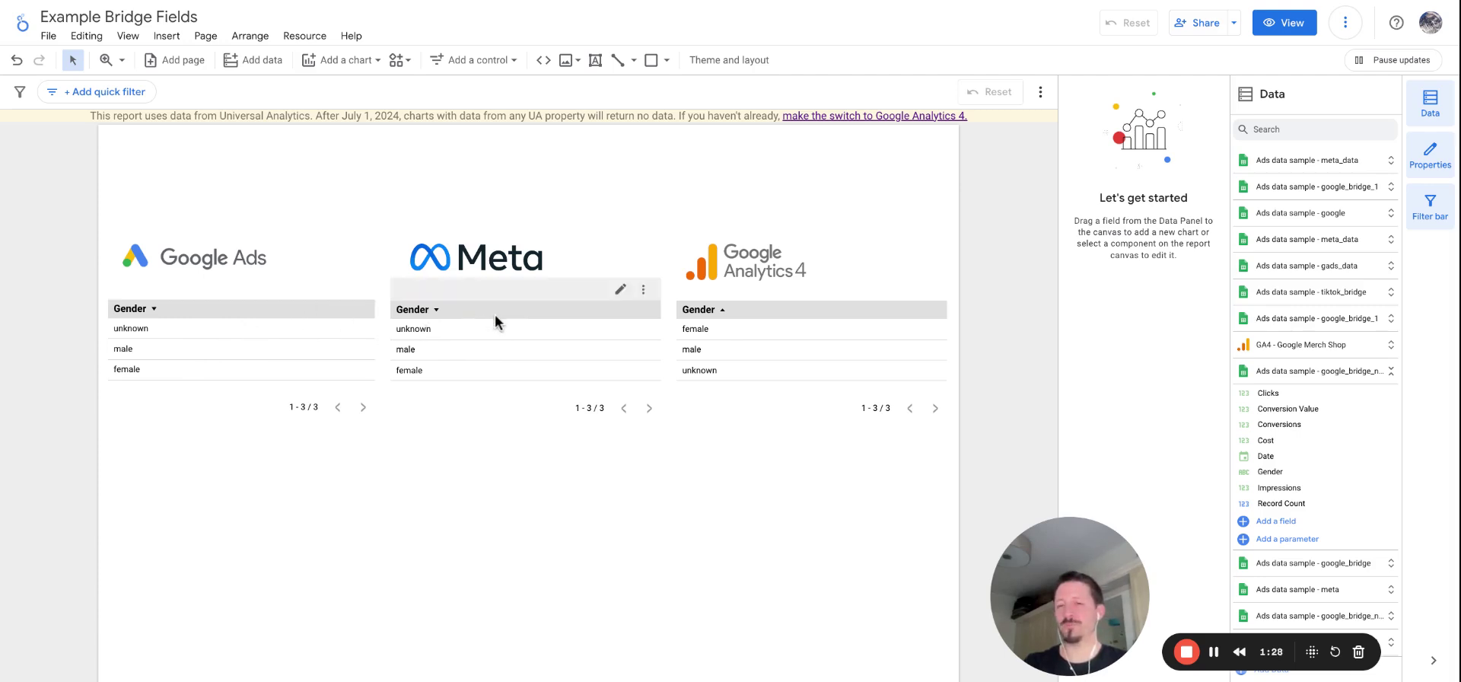
# - Place a first drop-down control, remove its GA4 source, then delete the misconfigured control
pyautogui.click(472, 61)
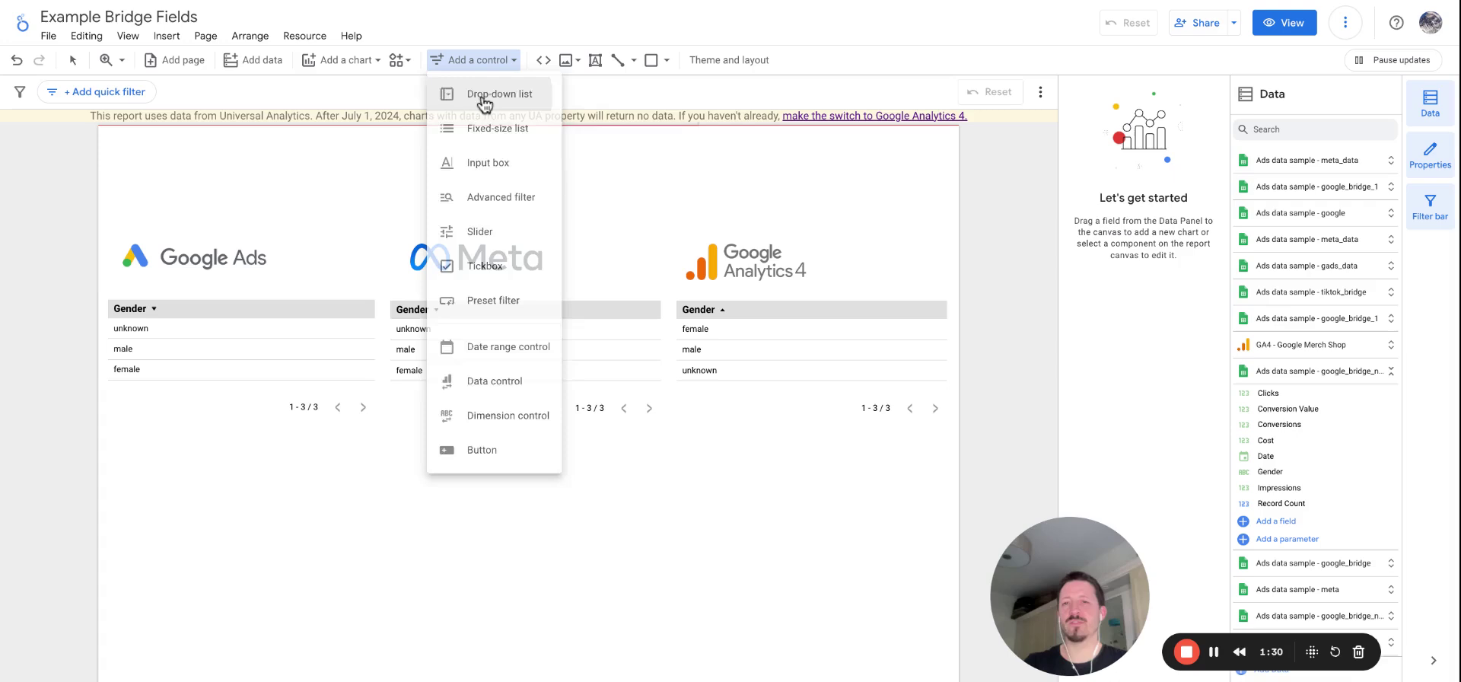
pyautogui.click(484, 93)
pyautogui.click(327, 168)
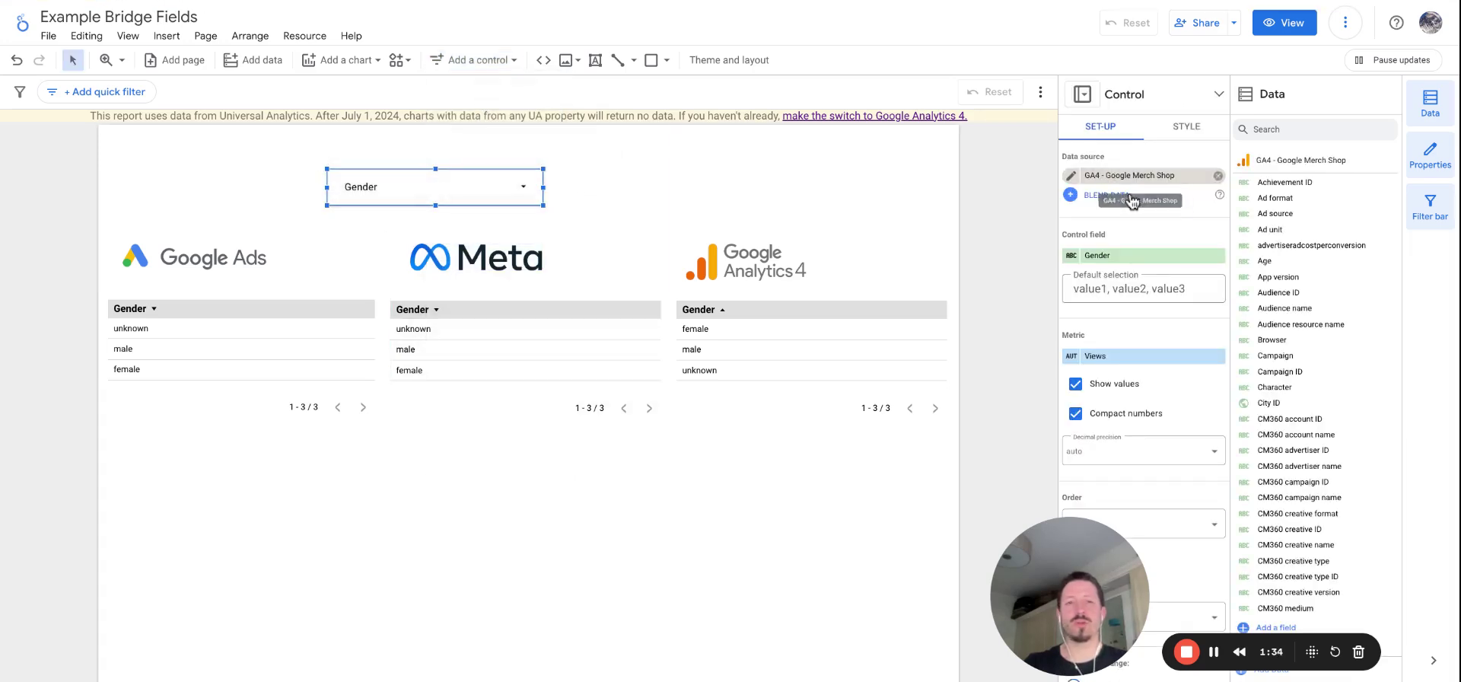
pyautogui.click(1217, 175)
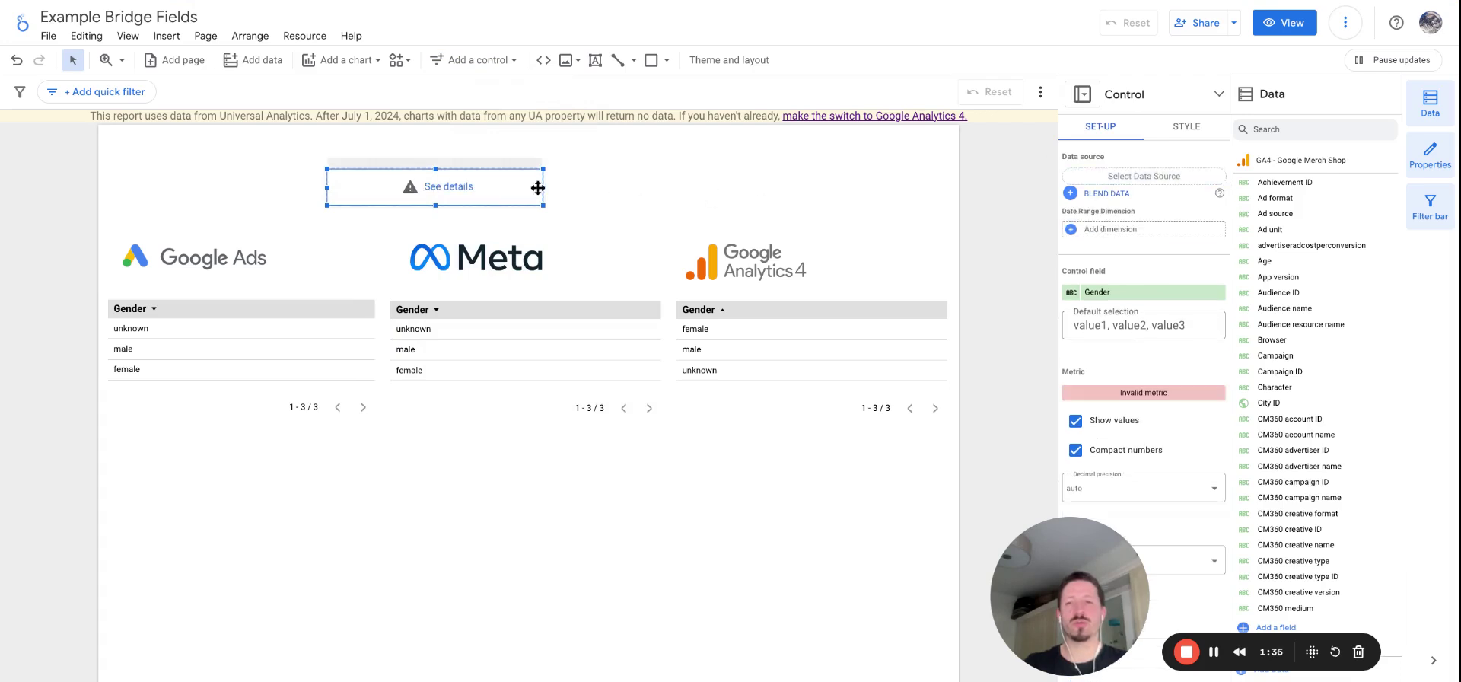
pyautogui.press('Delete')
# - With the Google Ads table selected, add a Gender drop-down above the tables set to female
pyautogui.click(226, 341)
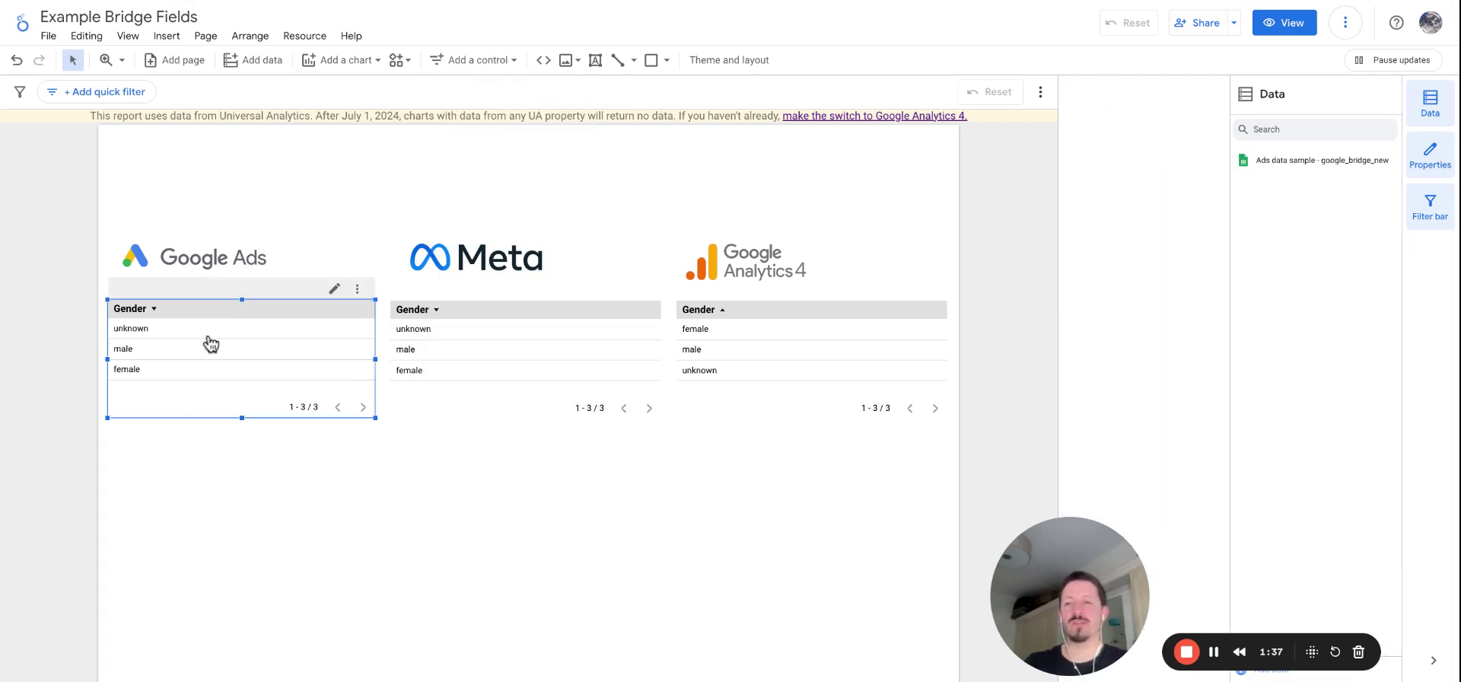
pyautogui.click(472, 62)
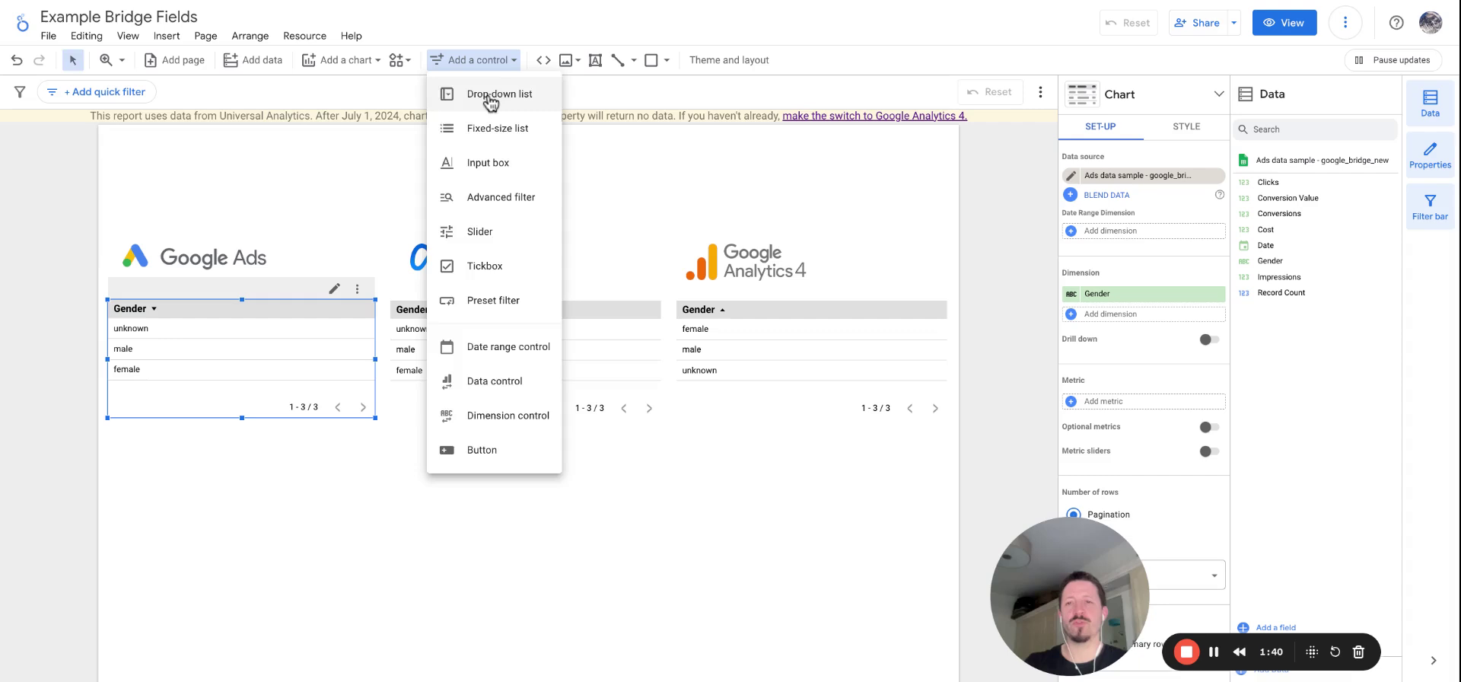
pyautogui.click(445, 94)
pyautogui.click(364, 166)
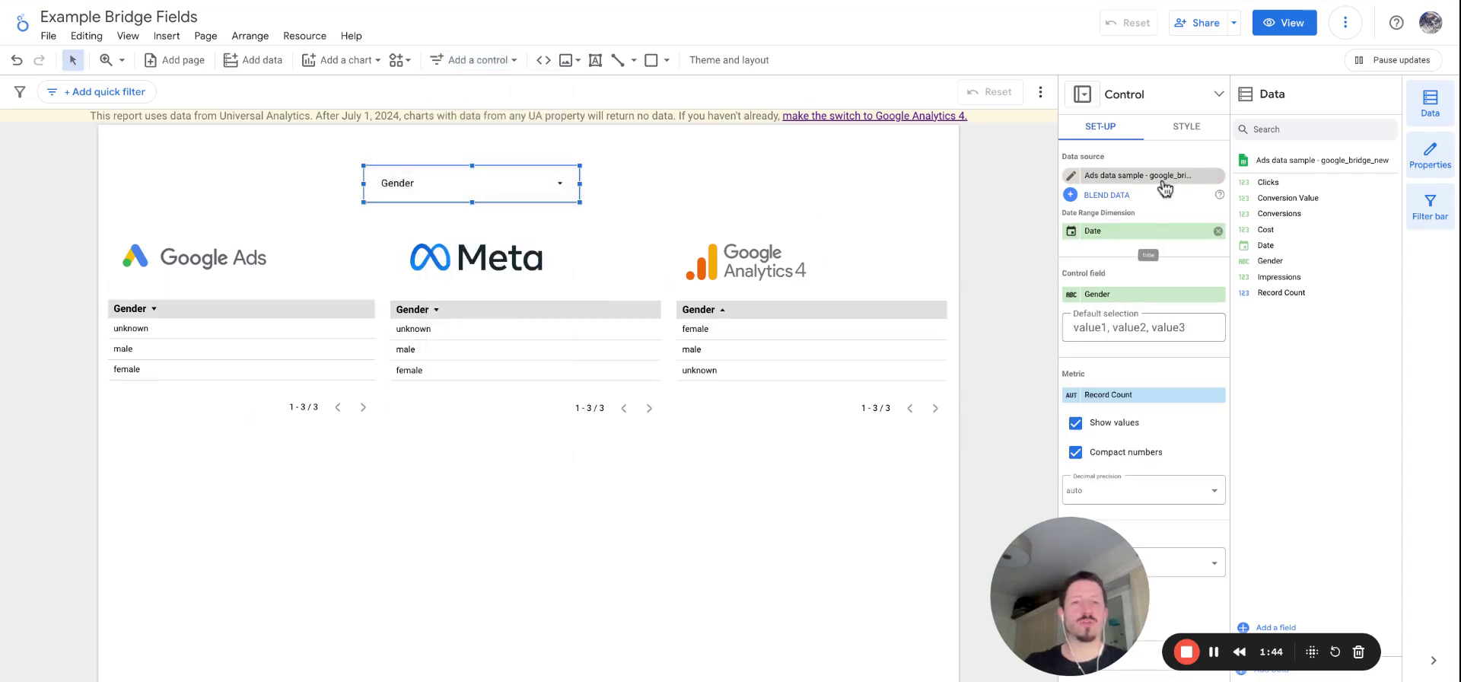
pyautogui.click(543, 193)
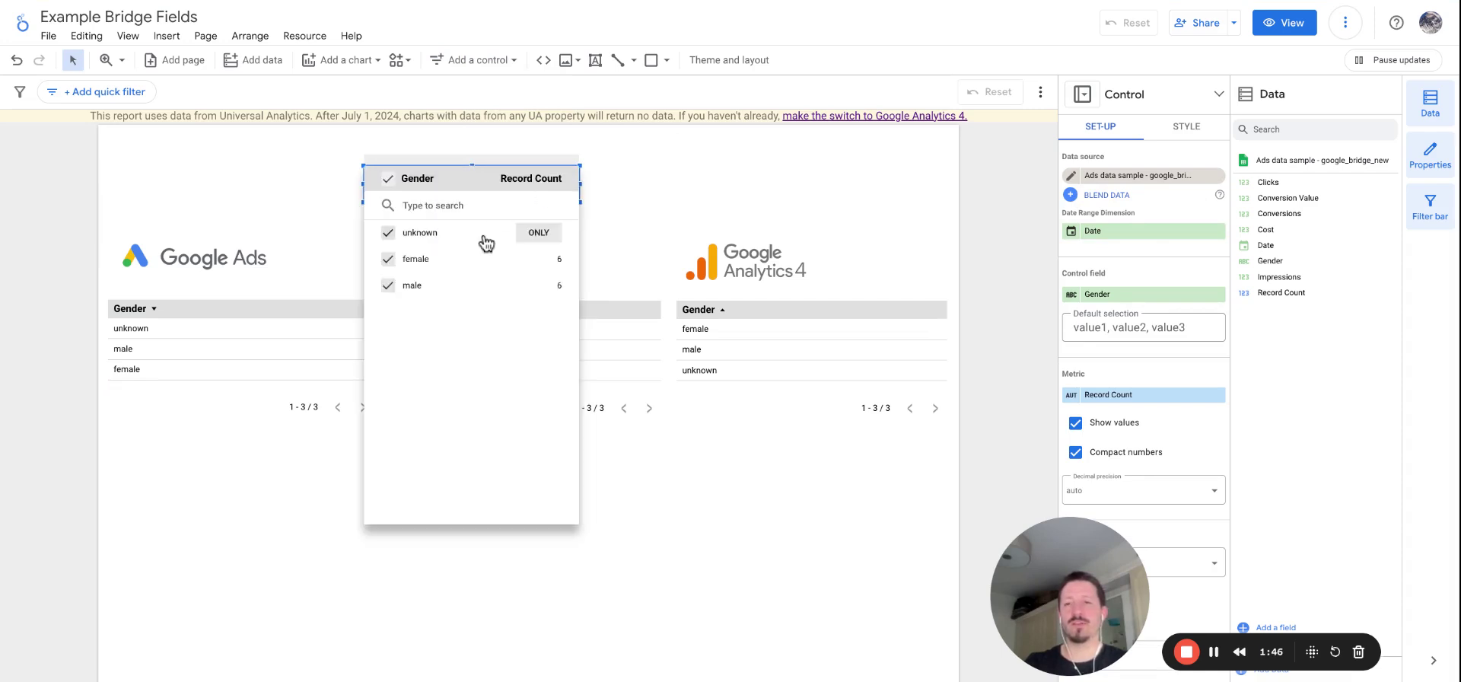
pyautogui.click(539, 260)
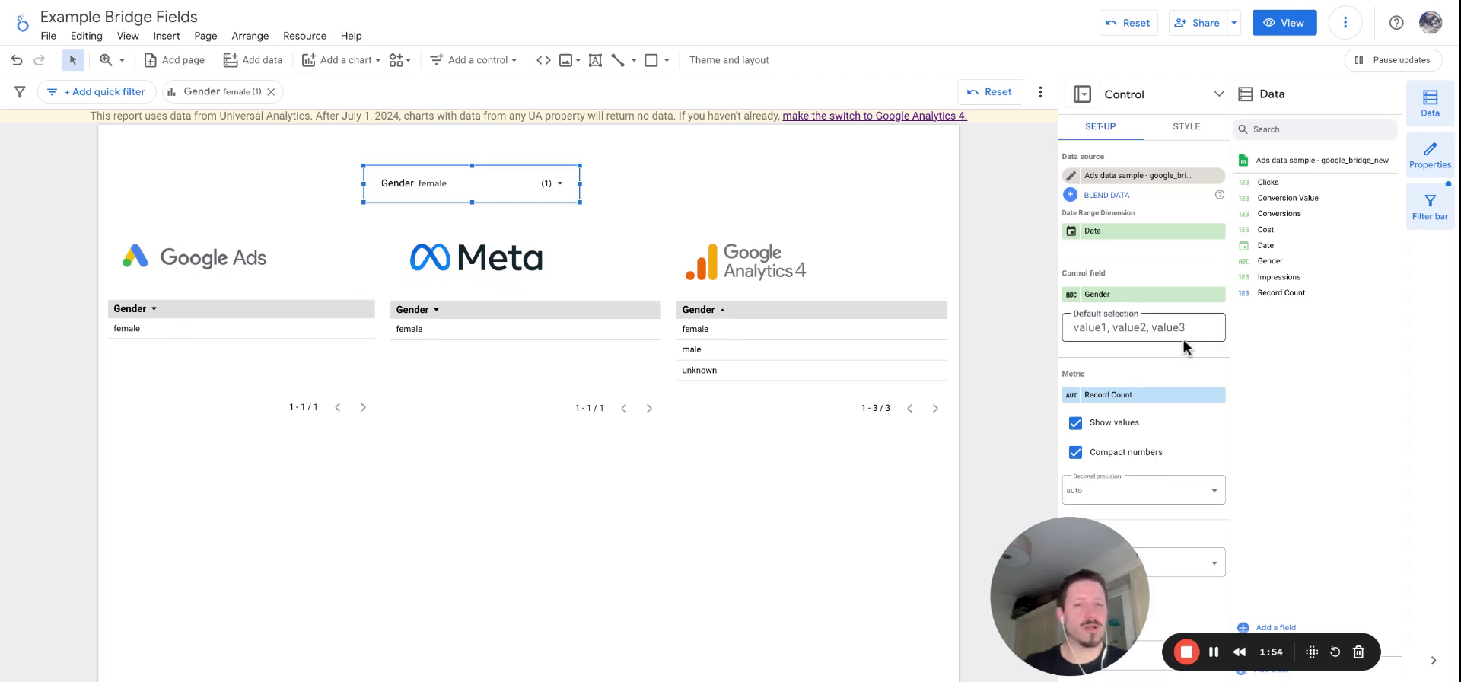
# - Add Cost and Conversion Value as metrics to the Google Ads table
pyautogui.click(297, 321)
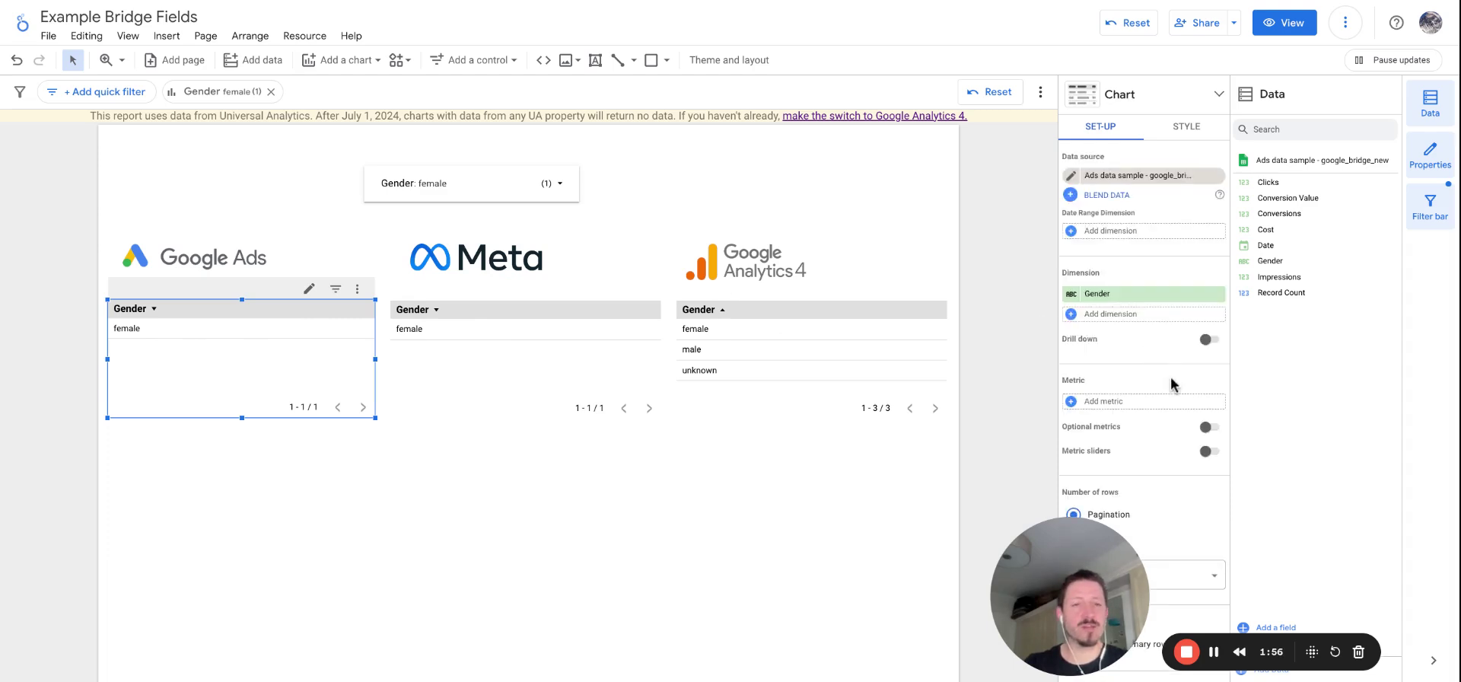
pyautogui.scroll(-1, 1148, 340)
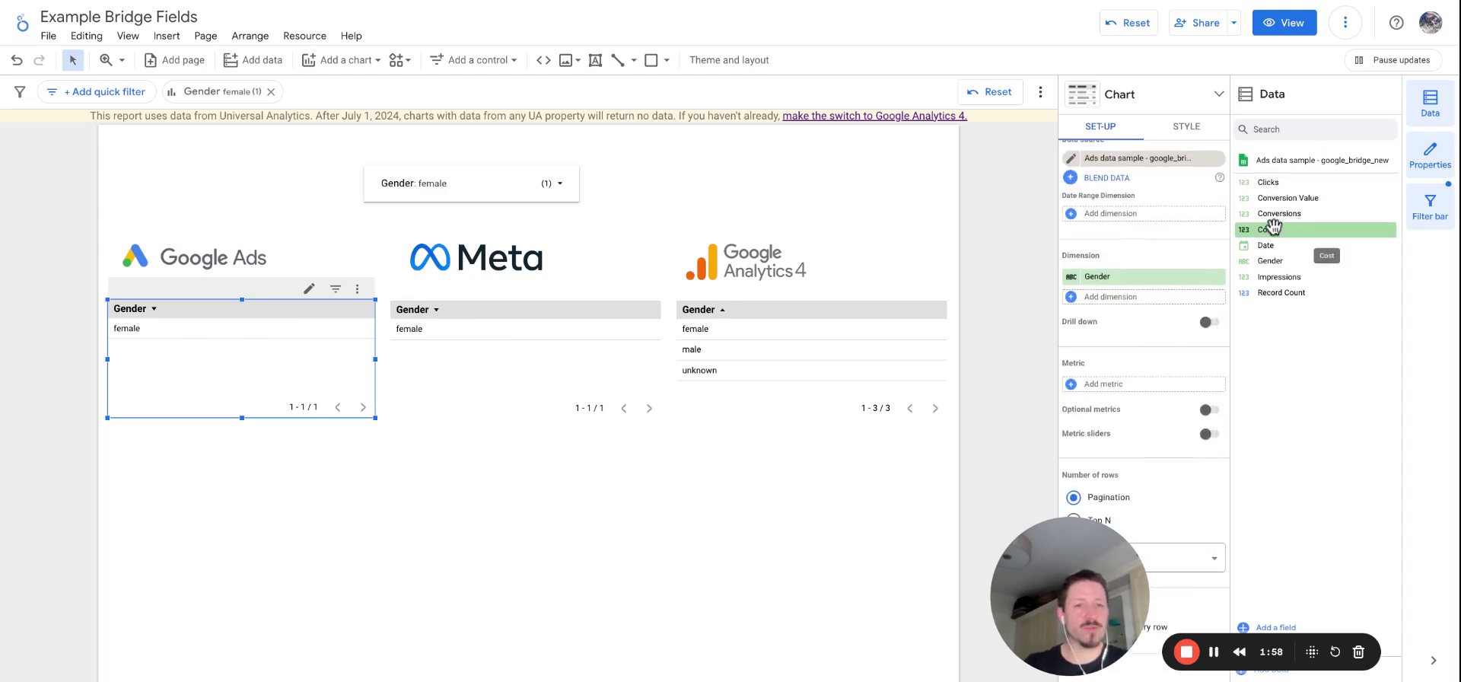
pyautogui.moveTo(1274, 231); pyautogui.dragTo(1144, 384)
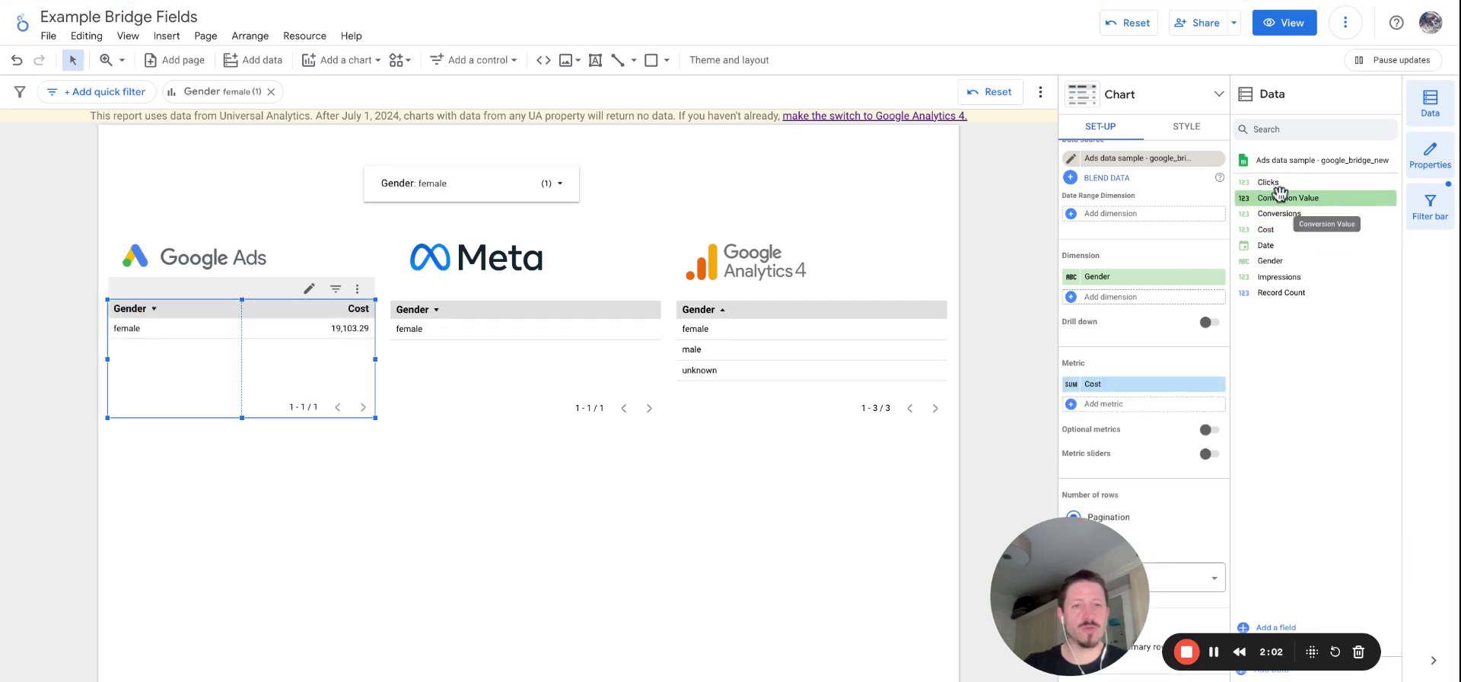
pyautogui.moveTo(1275, 197); pyautogui.dragTo(1143, 403)
# - Add Spend and Purchase Conversion Value as metrics to the Meta table
pyautogui.click(525, 365)
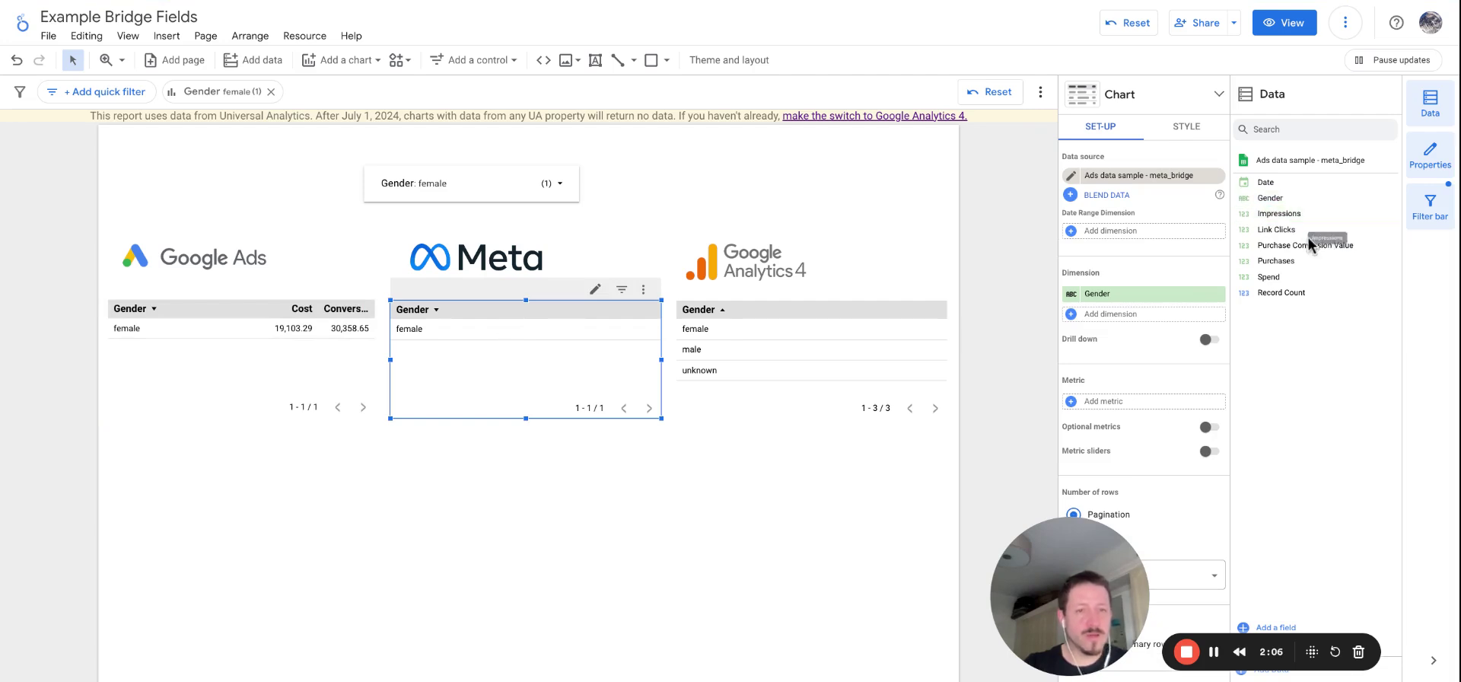
pyautogui.click(1288, 275)
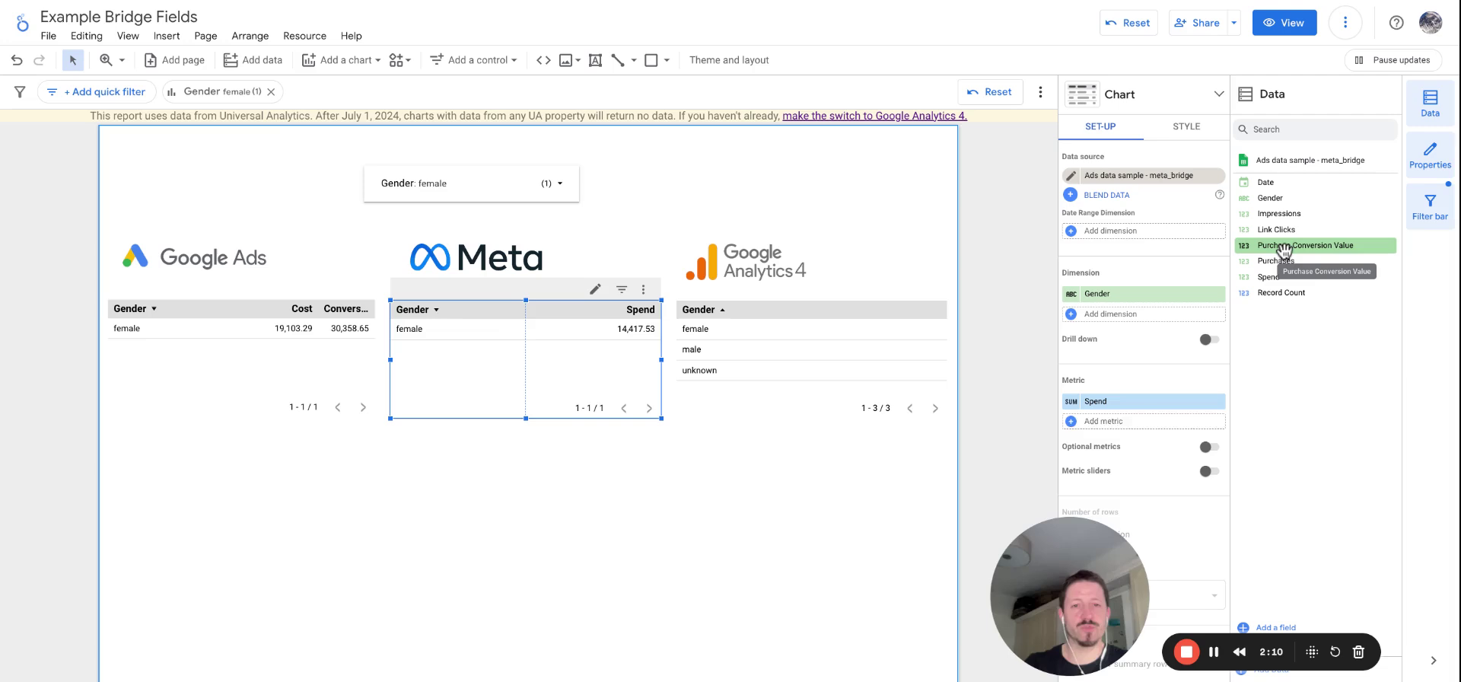
pyautogui.click(1285, 246)
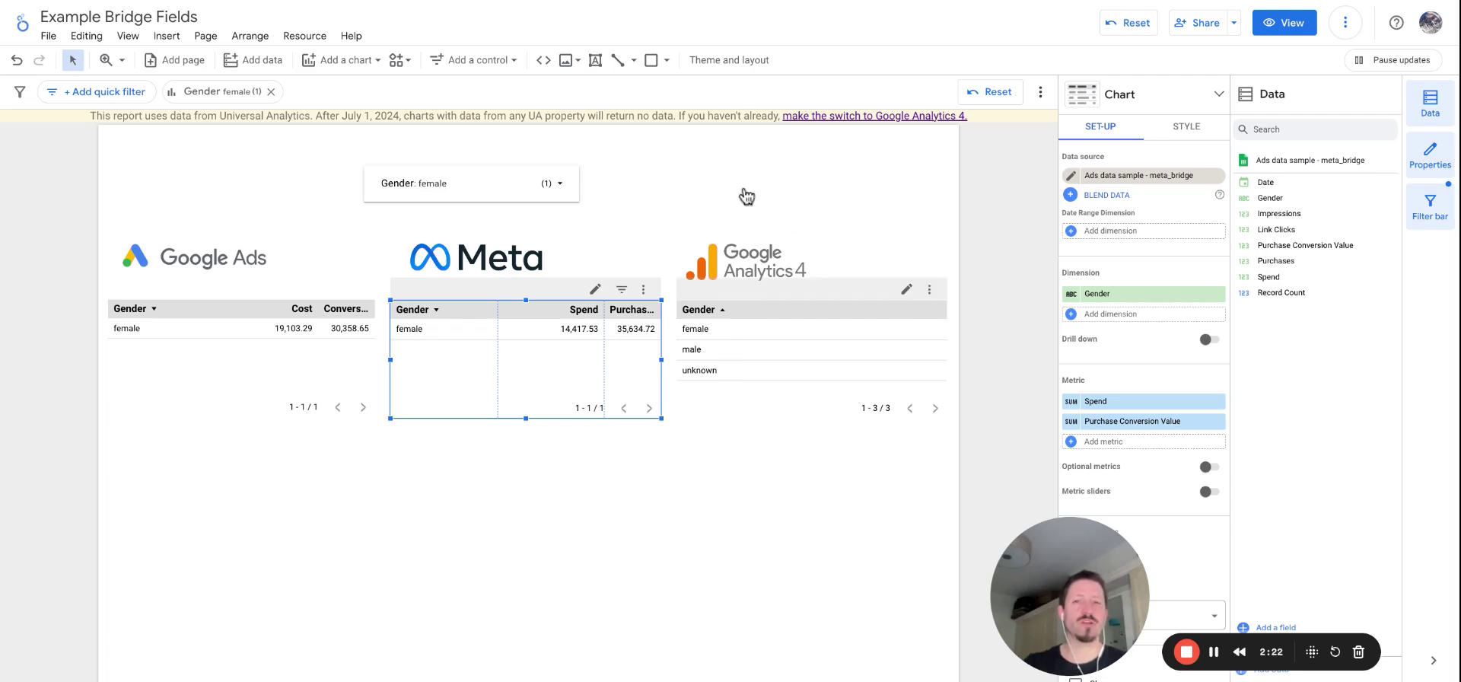
pyautogui.click(675, 184)
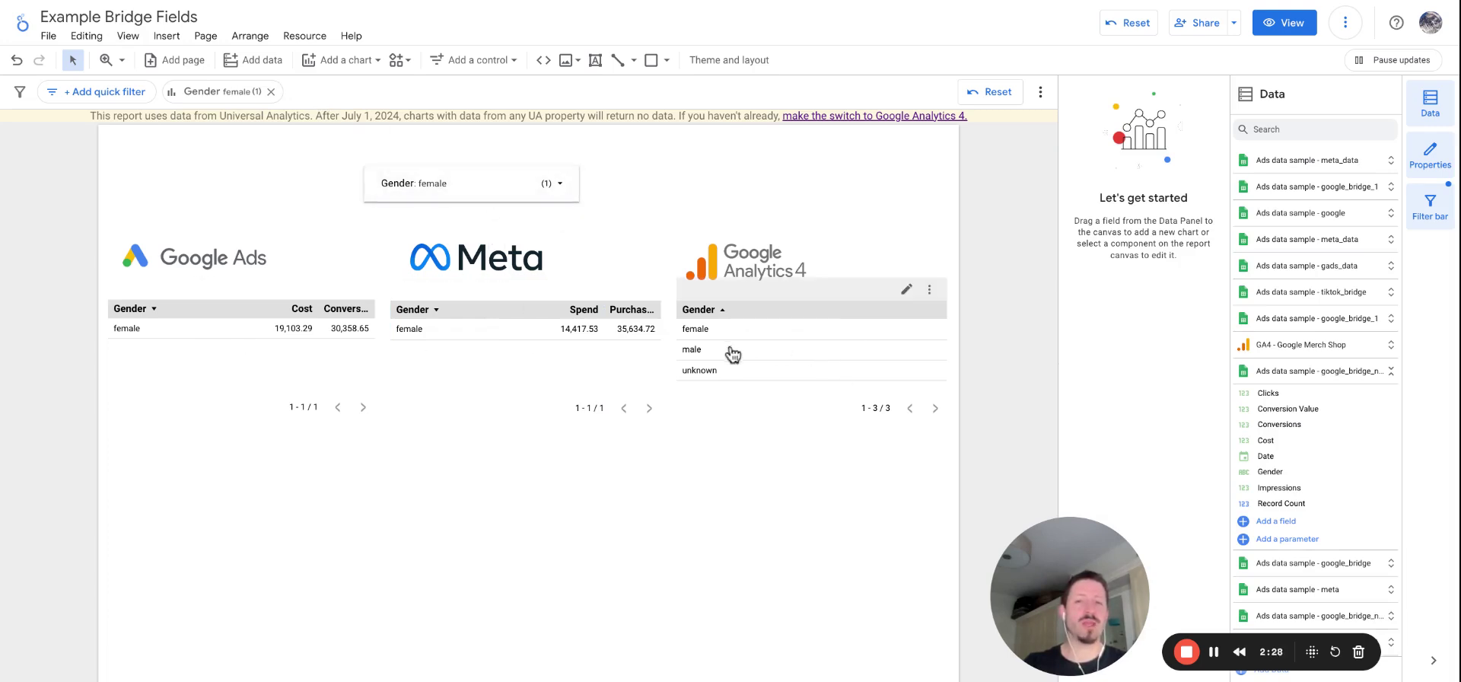
# - Search 'sessions' and 'engage' to add Sessions and Engagement rate to the GA4 table
pyautogui.click(879, 345)
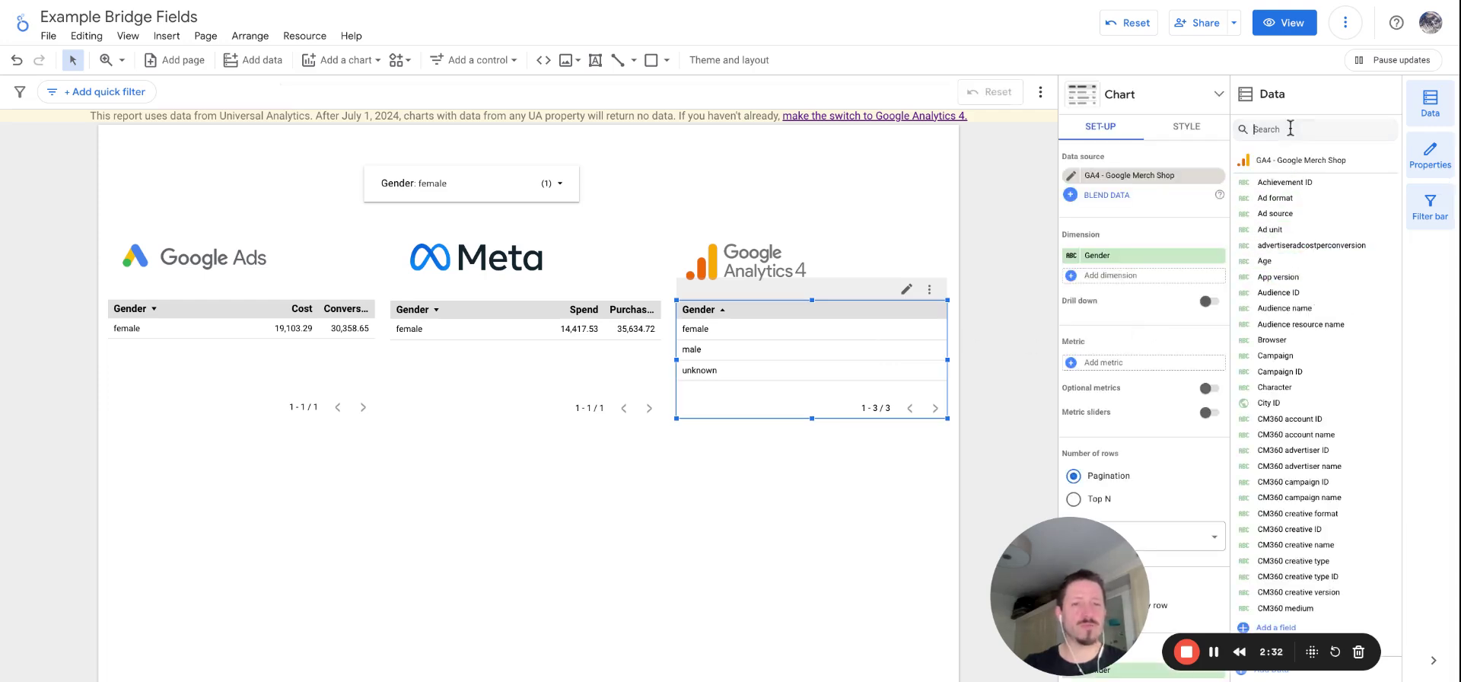
pyautogui.write('sessions')
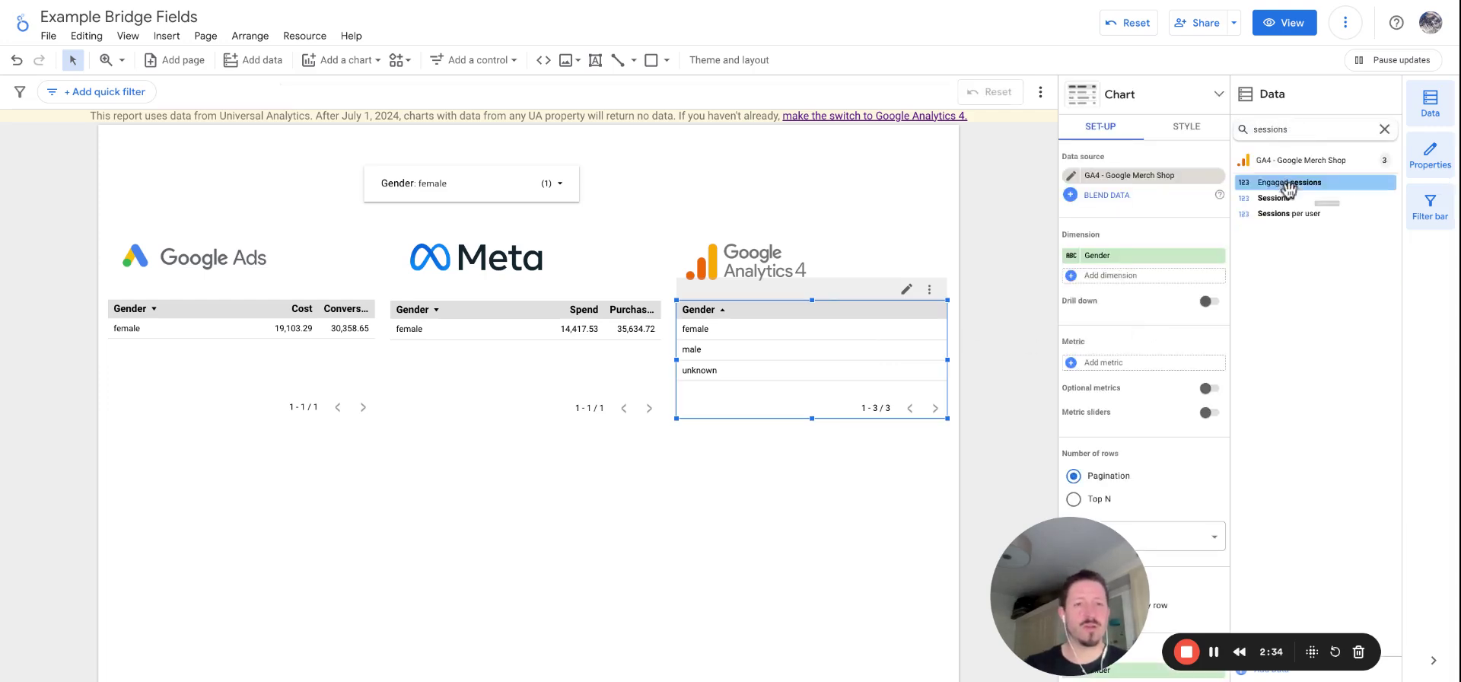
pyautogui.click(1274, 198)
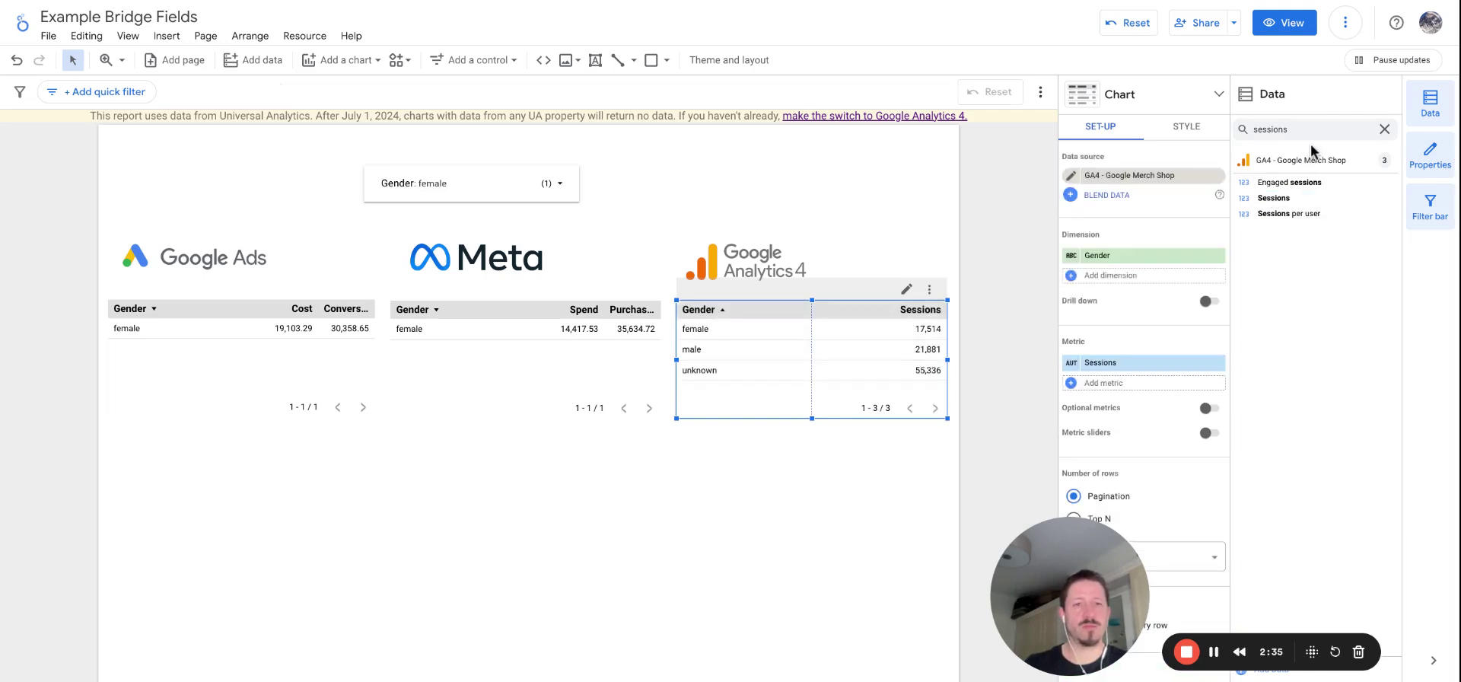
pyautogui.doubleClick(1293, 129)
pyautogui.write('en')
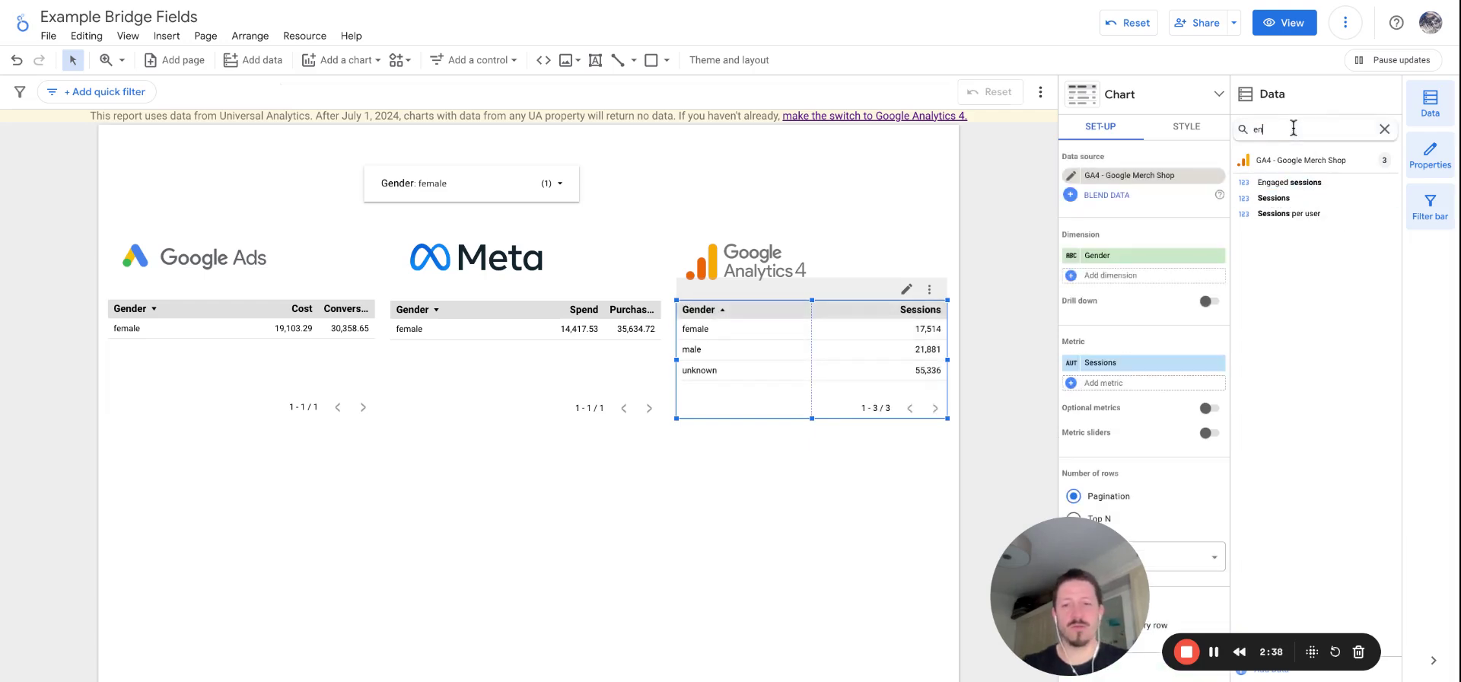
pyautogui.write('gage')
pyautogui.moveTo(1294, 198); pyautogui.dragTo(769, 353)
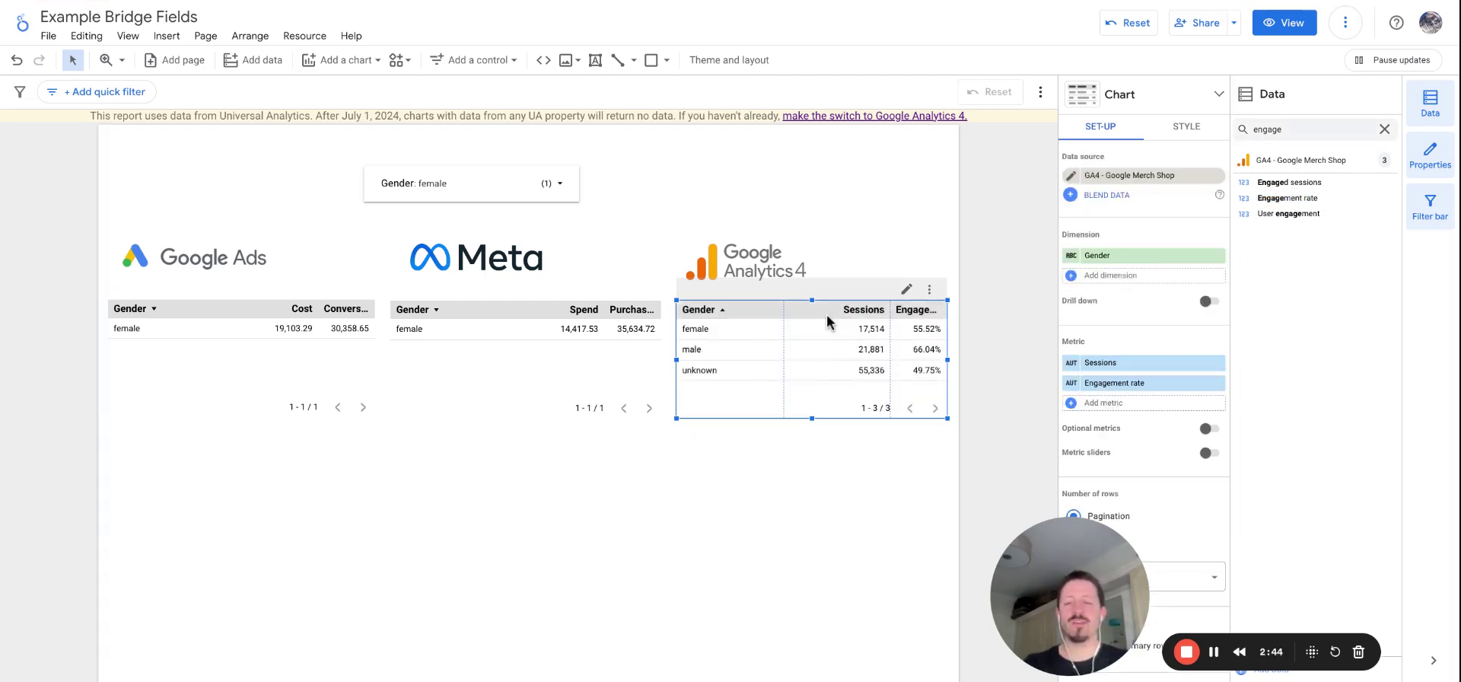
pyautogui.click(652, 176)
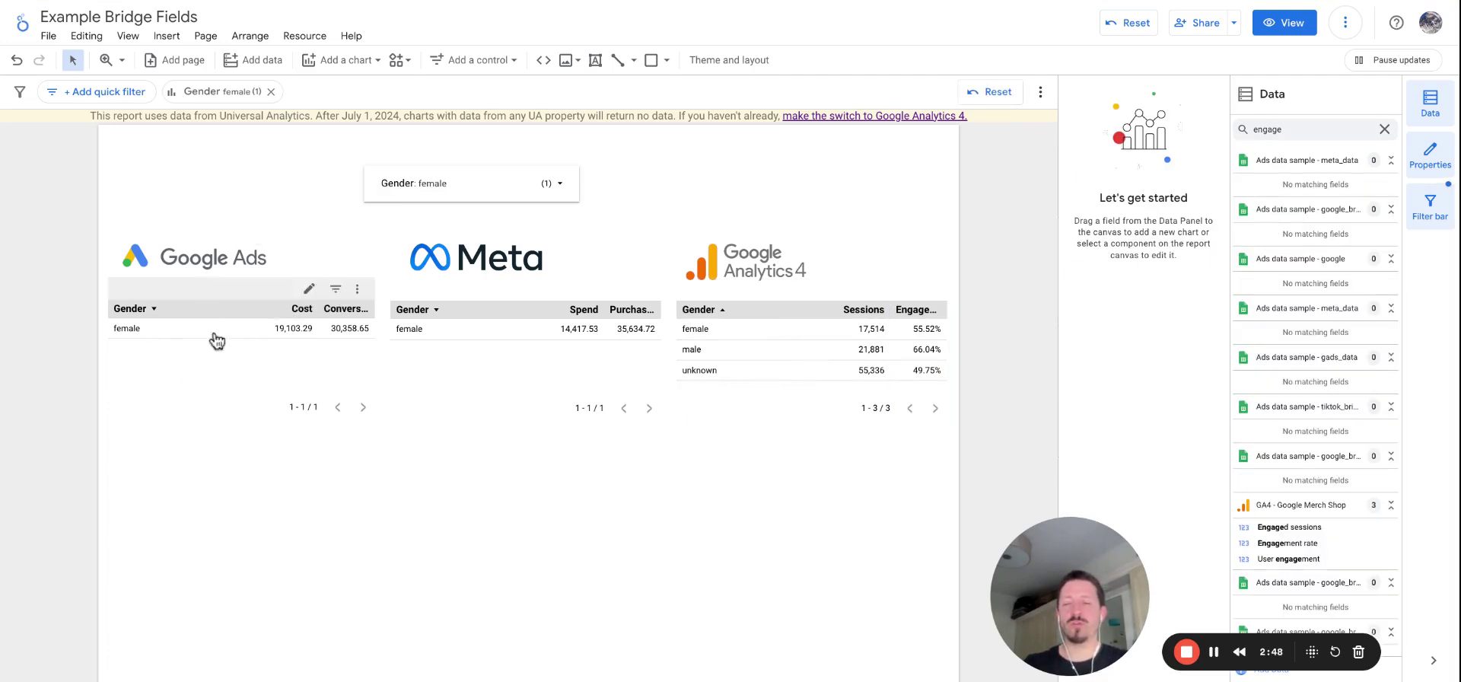
# - Review the Gender filter values, then show the Google Ads table's bridge source, Gender, Cost and Conversion Value setup
pyautogui.click(466, 201)
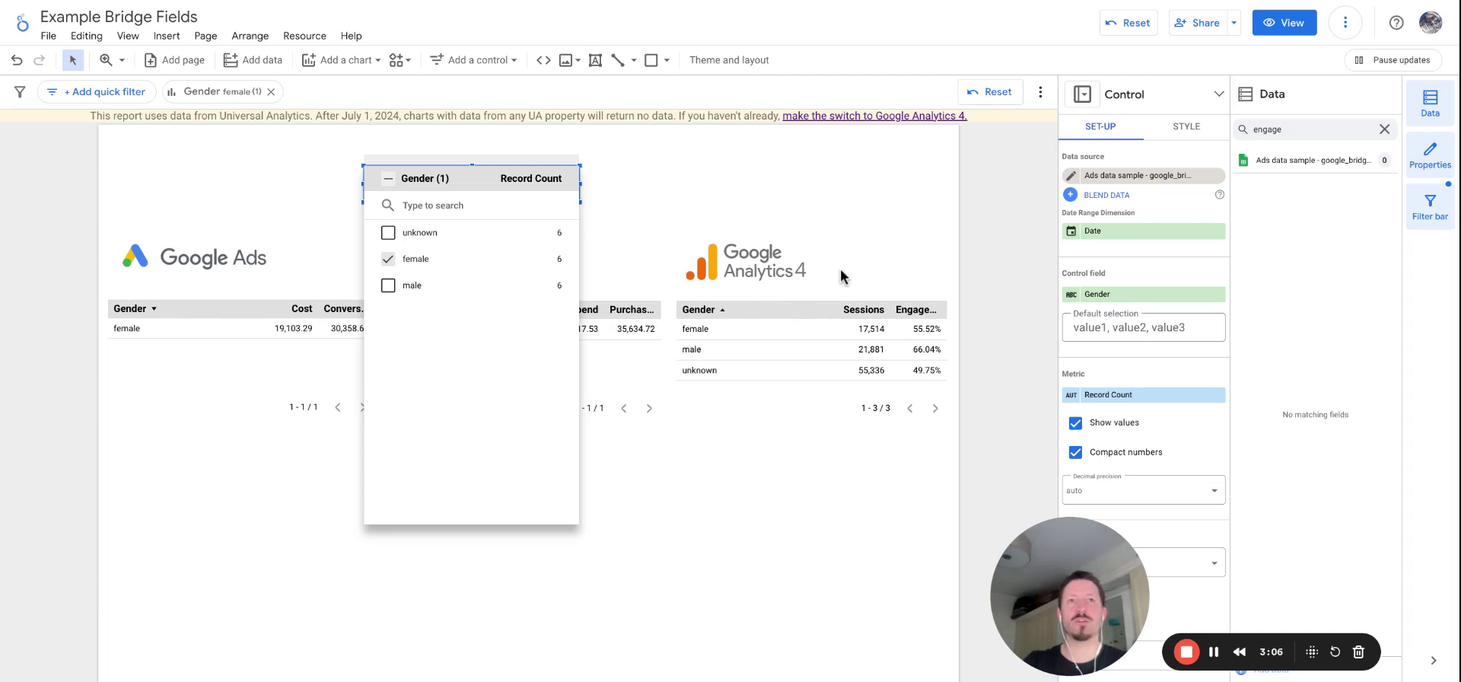
pyautogui.click(667, 187)
pyautogui.click(280, 172)
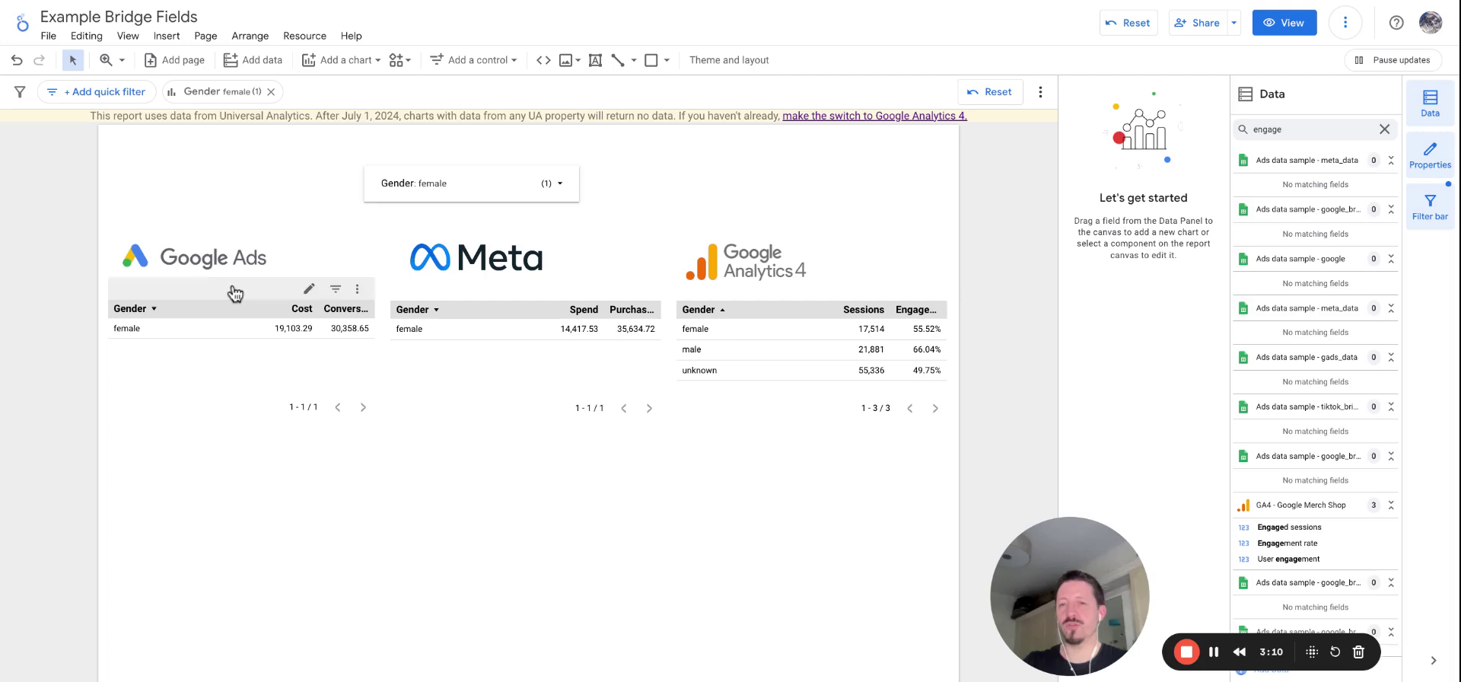
pyautogui.click(239, 343)
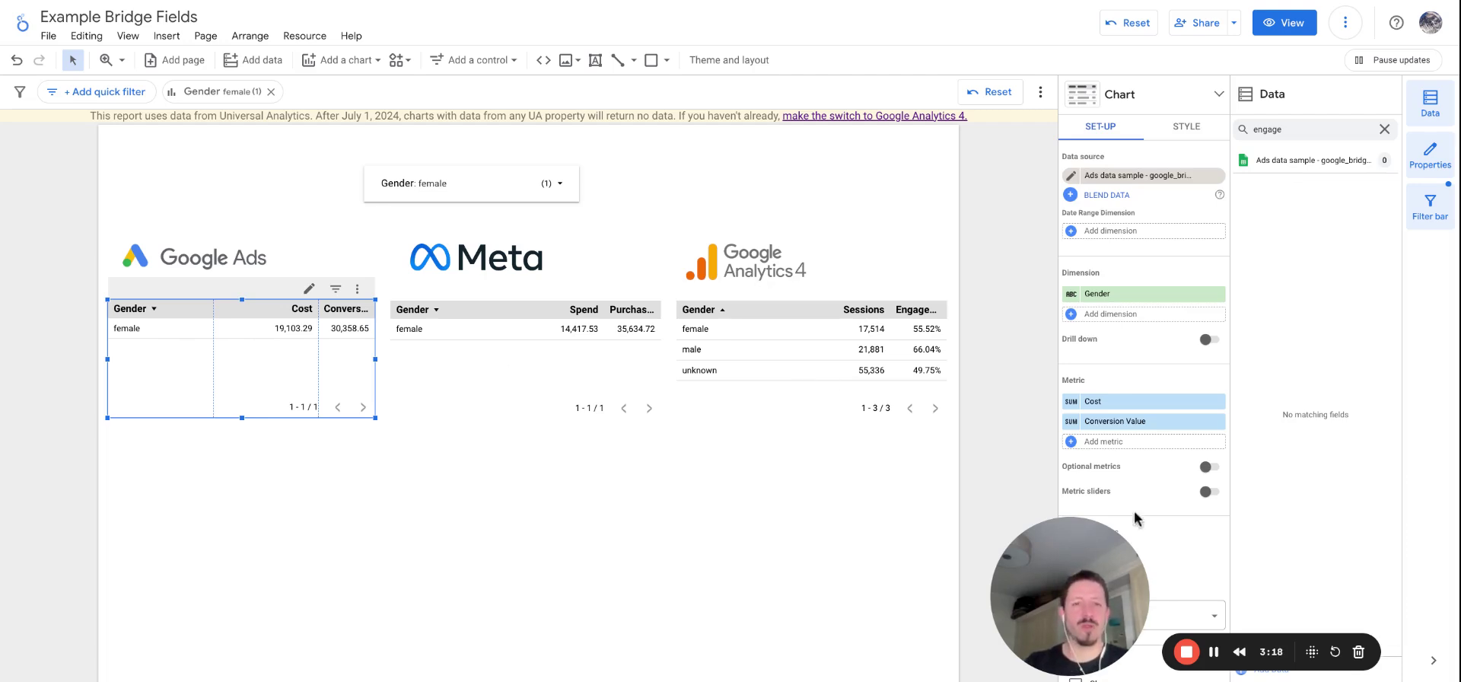
pyautogui.moveTo(1049, 549); pyautogui.dragTo(810, 549)
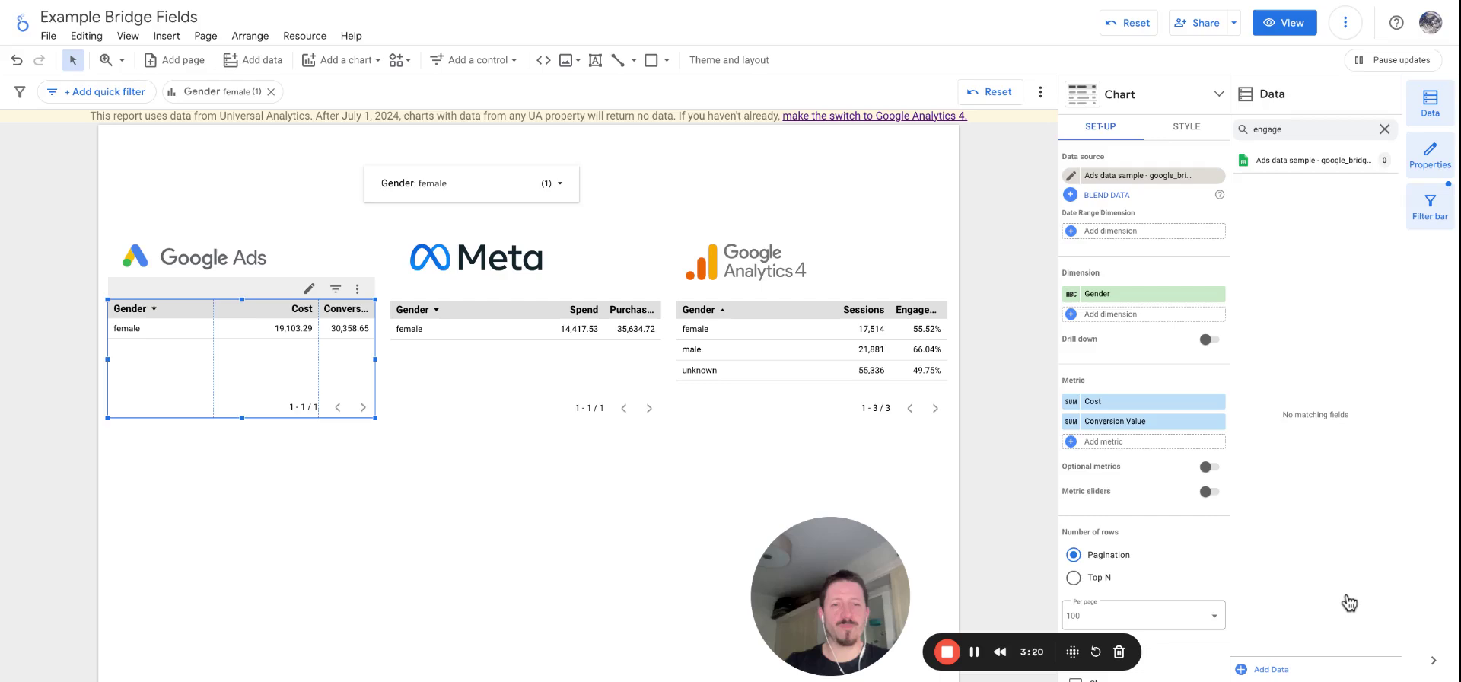
pyautogui.scroll(-1, 1350, 603)
pyautogui.scroll(1, 1349, 603)
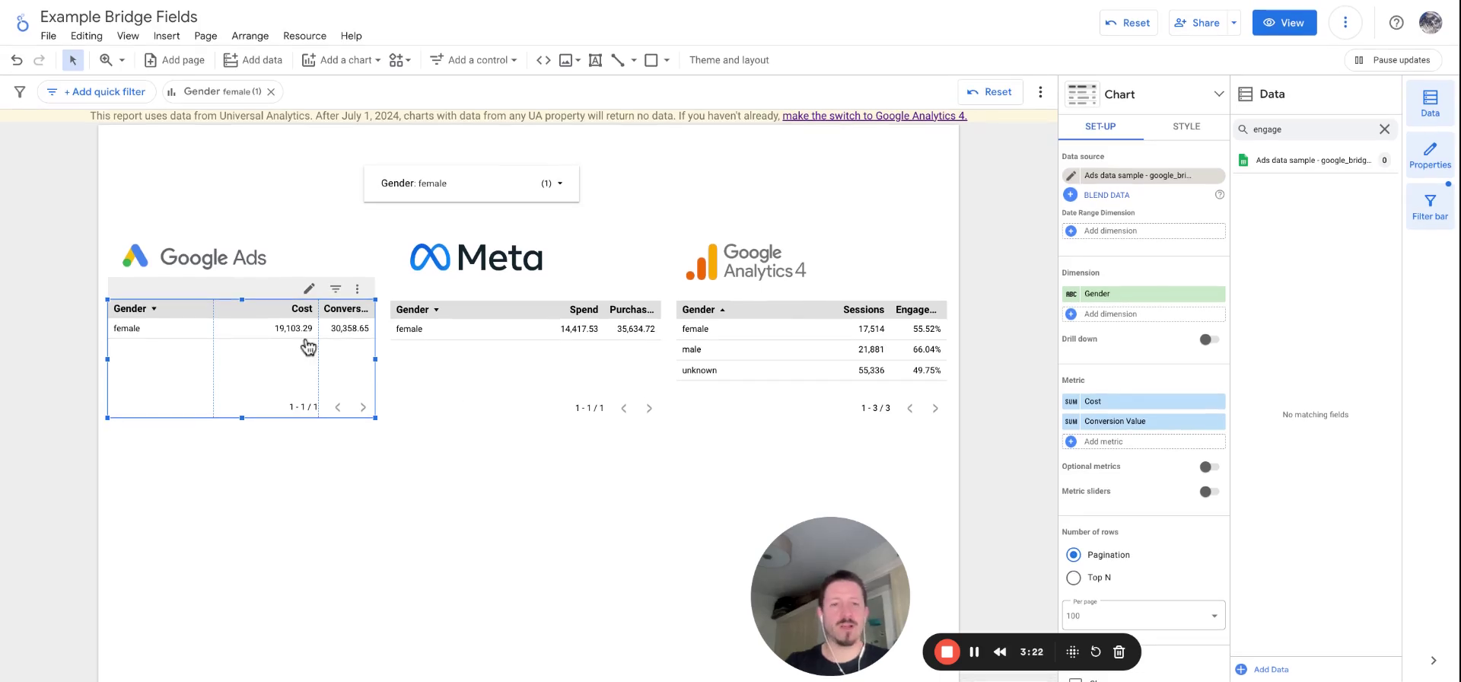
# - Clear the 'engage' search and start a calculated field, adding then removing Gender in the formula
pyautogui.click(1385, 129)
pyautogui.click(1279, 628)
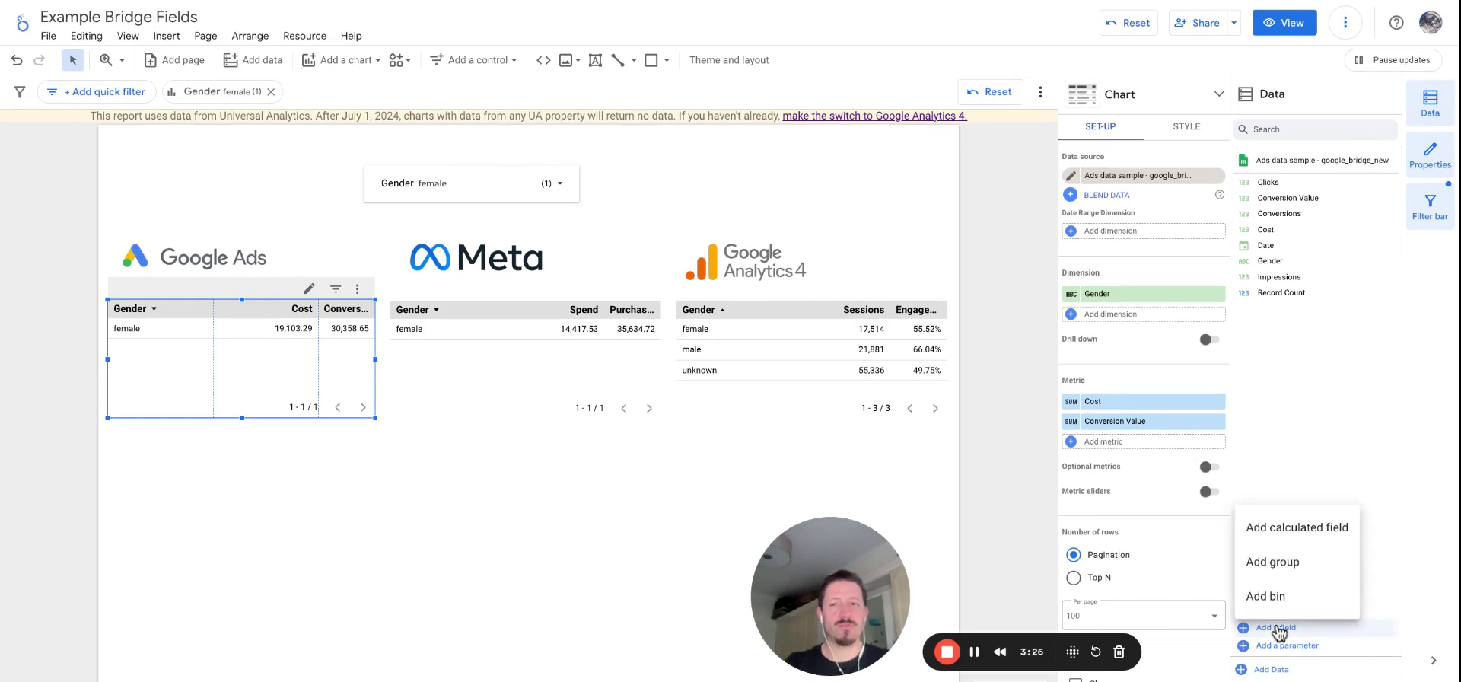
pyautogui.click(1296, 530)
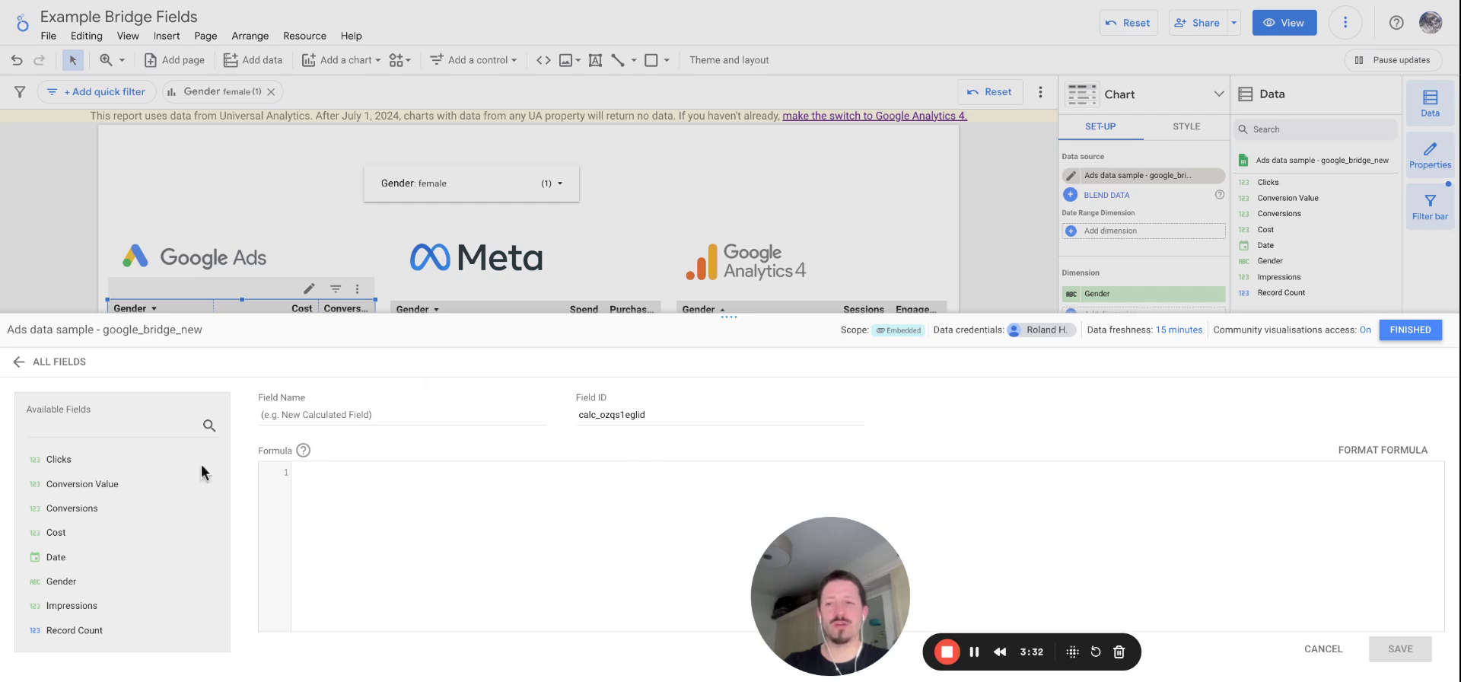
pyautogui.click(61, 581)
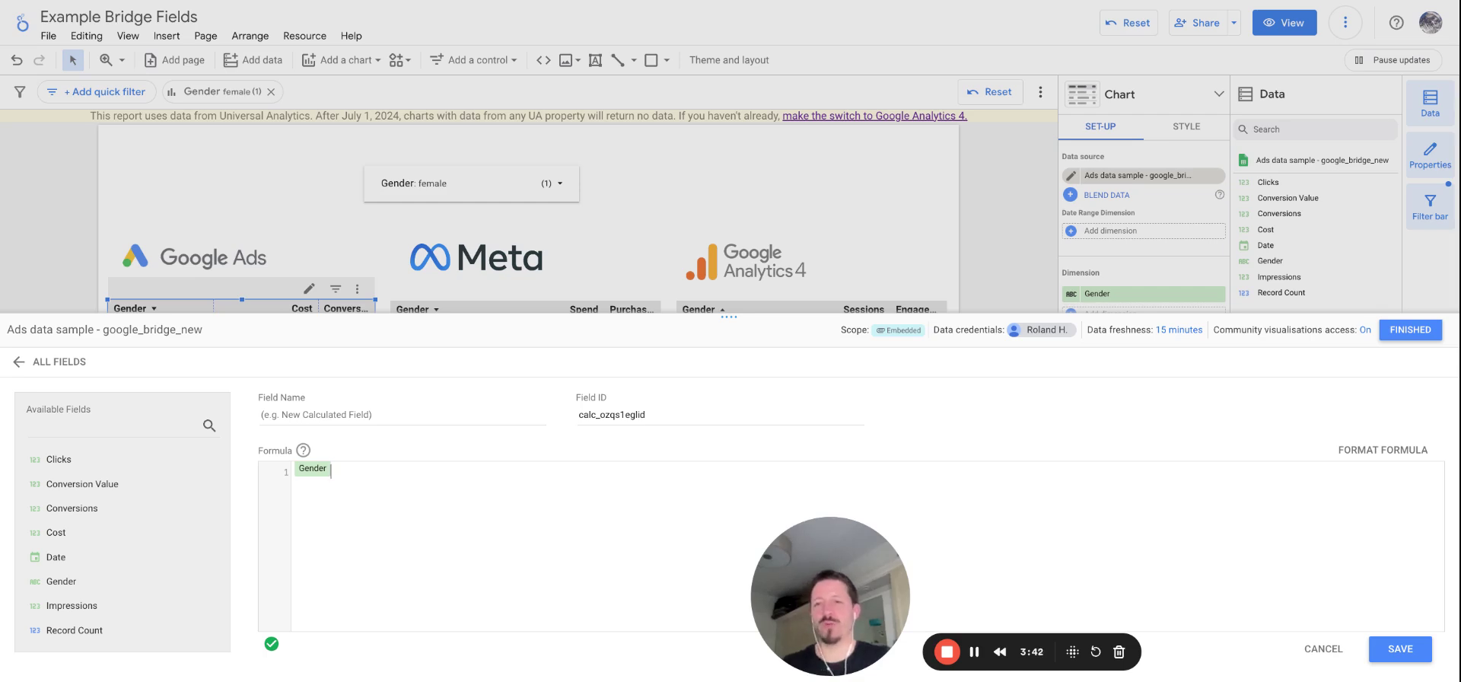
pyautogui.press('BackSpace')
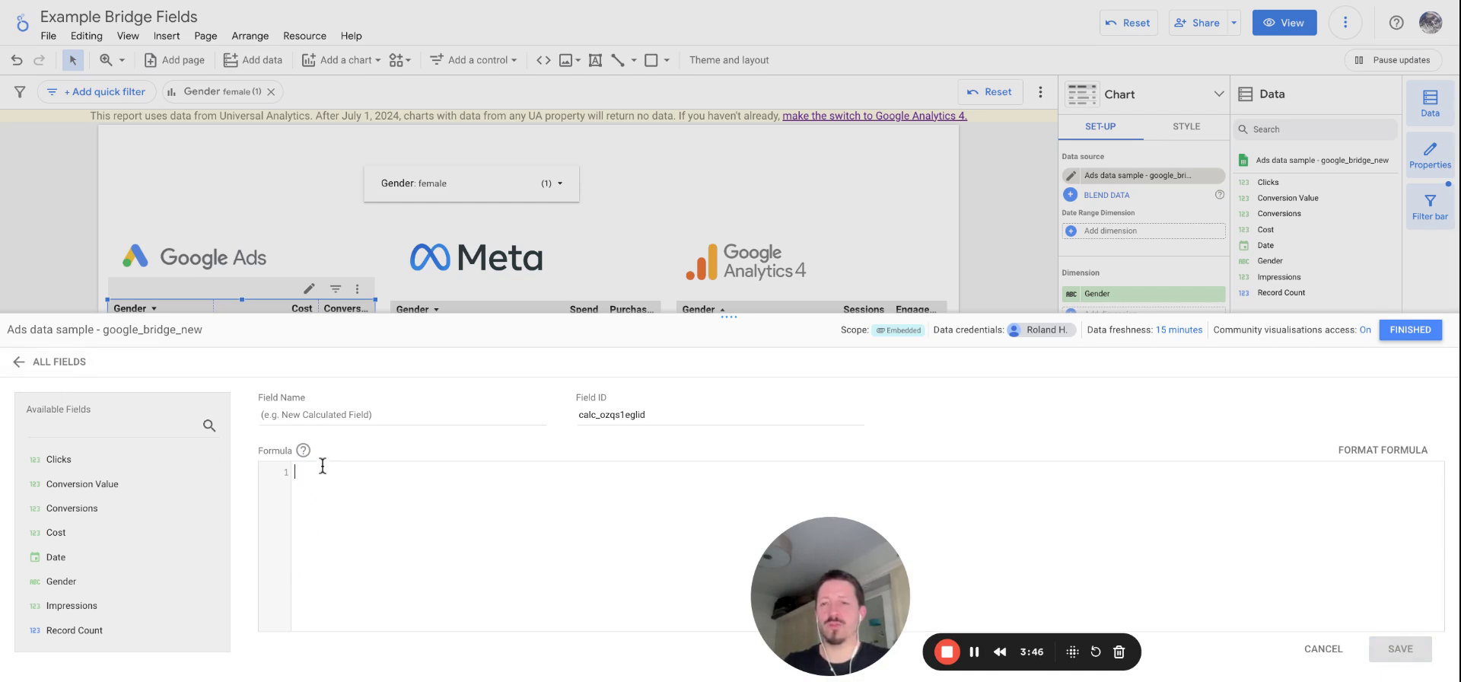
# - Rename the Google Ads source's Gender field to 'Gender 1' and confirm the table's dimension updated
pyautogui.click(48, 362)
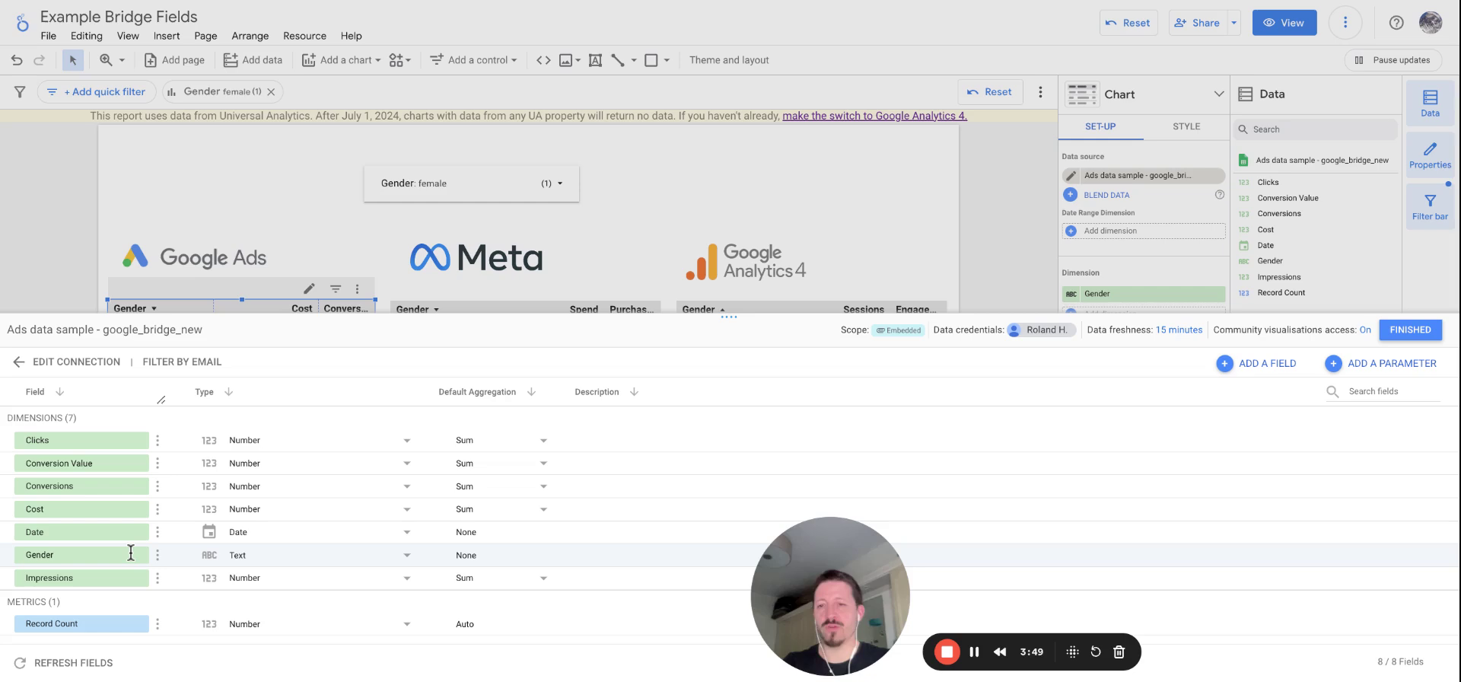
pyautogui.click(111, 556)
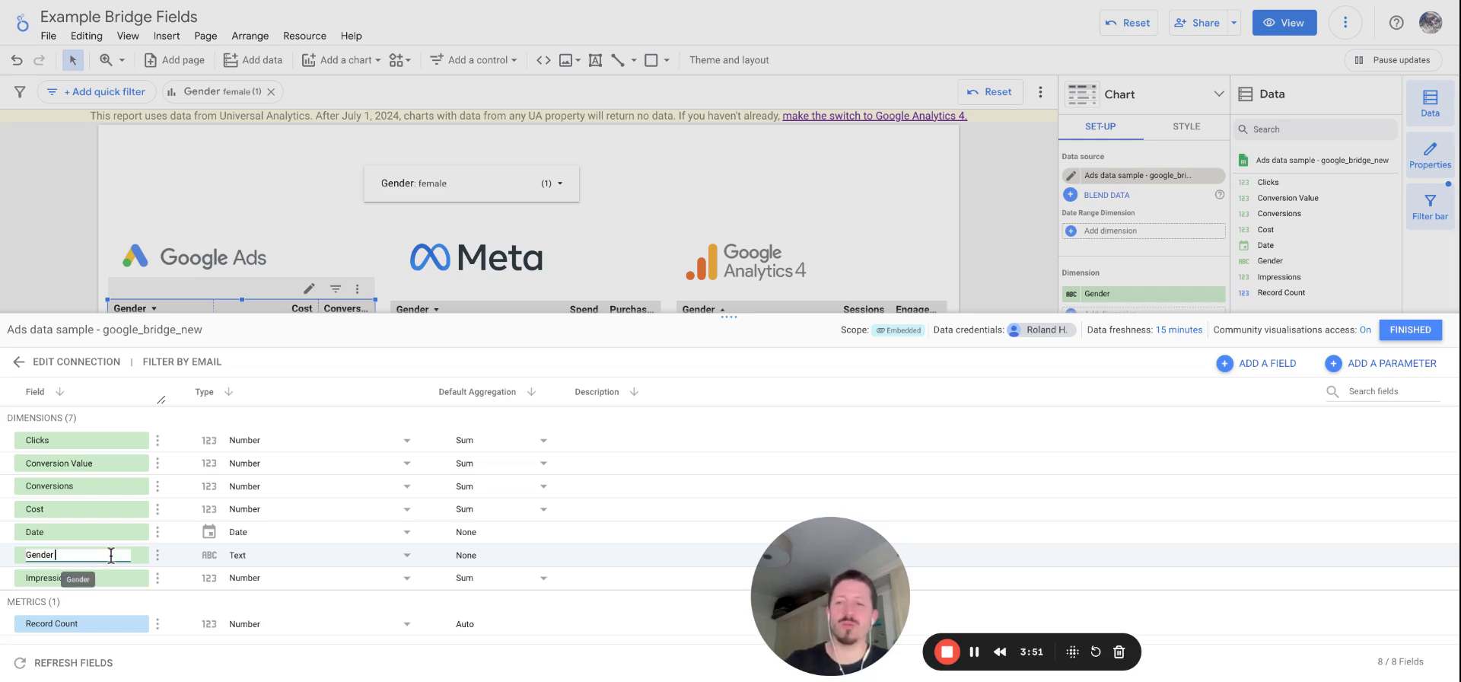
pyautogui.write('1')
pyautogui.click(1005, 423)
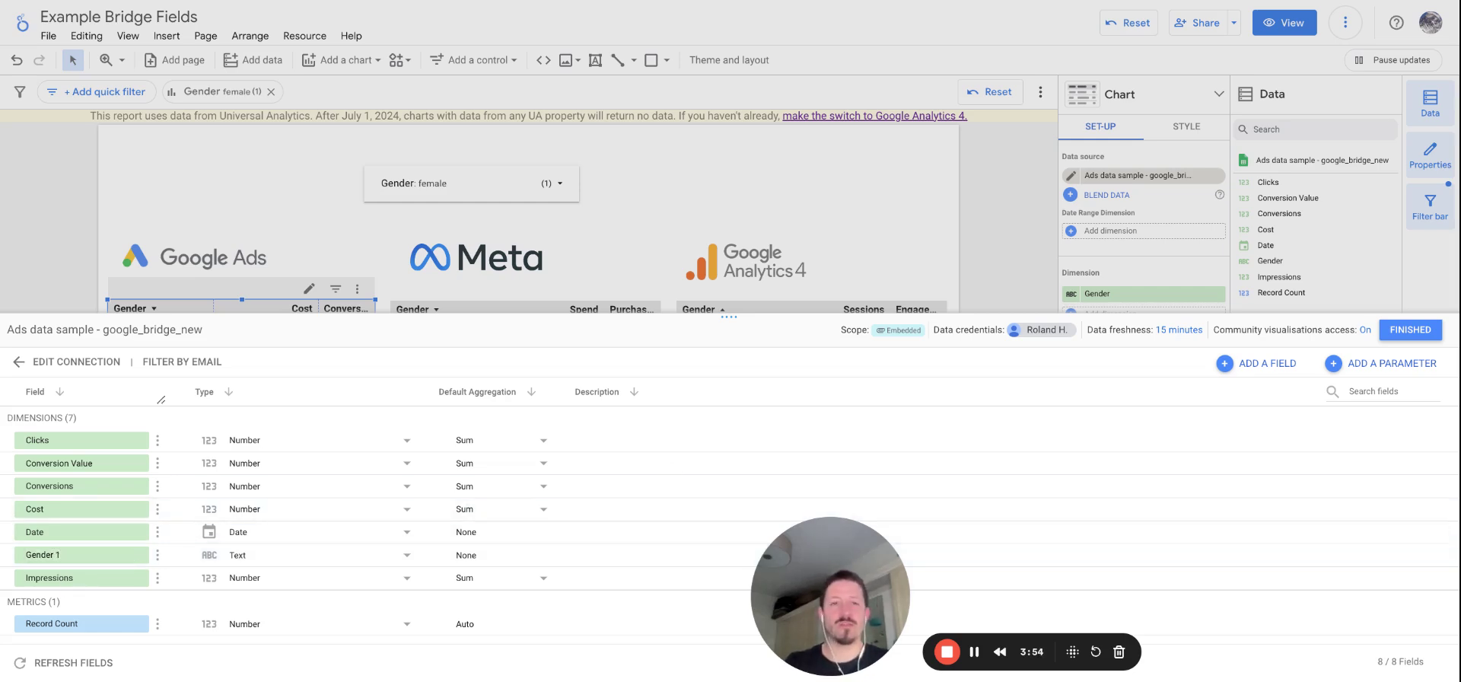
pyautogui.click(1420, 334)
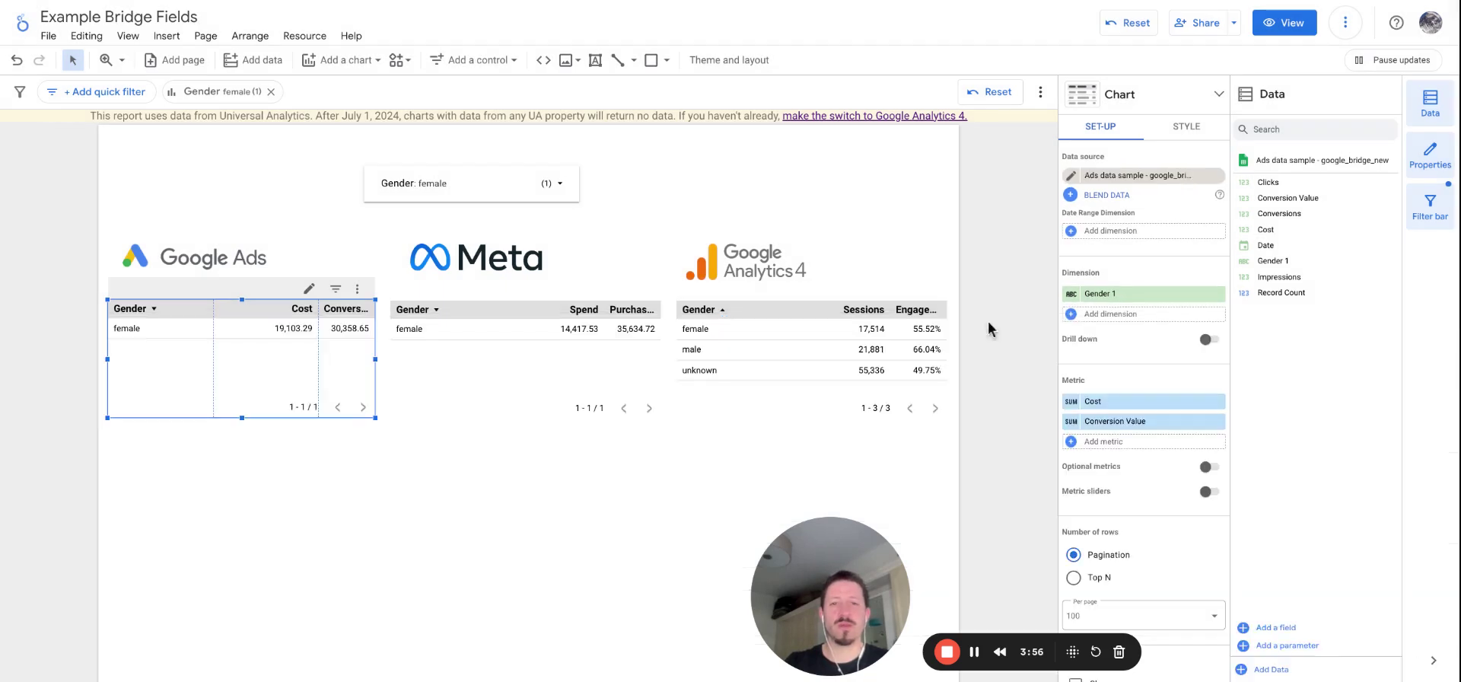
pyautogui.click(286, 483)
pyautogui.click(236, 379)
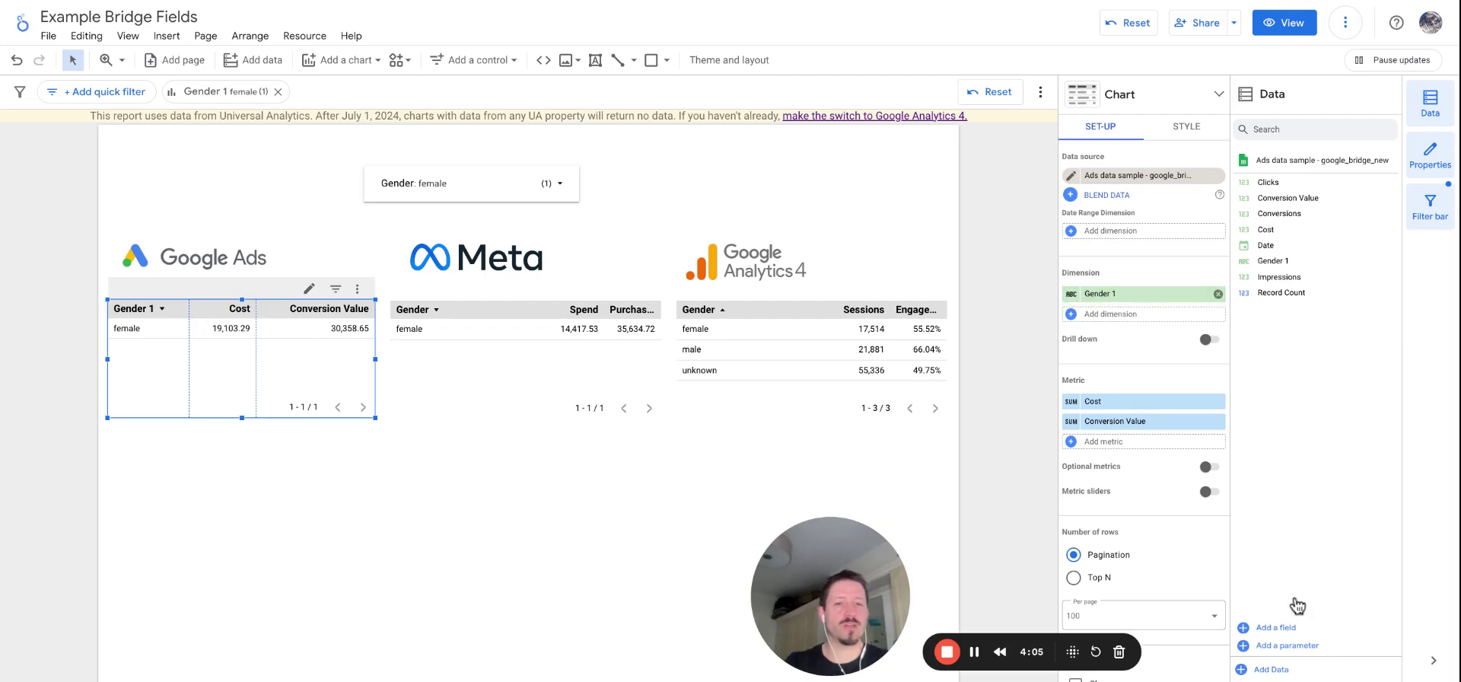
# - Via a new calculated field, reach ALL FIELDS and rename 'Gender 1' back to 'Gender'
pyautogui.click(1279, 628)
pyautogui.click(1307, 531)
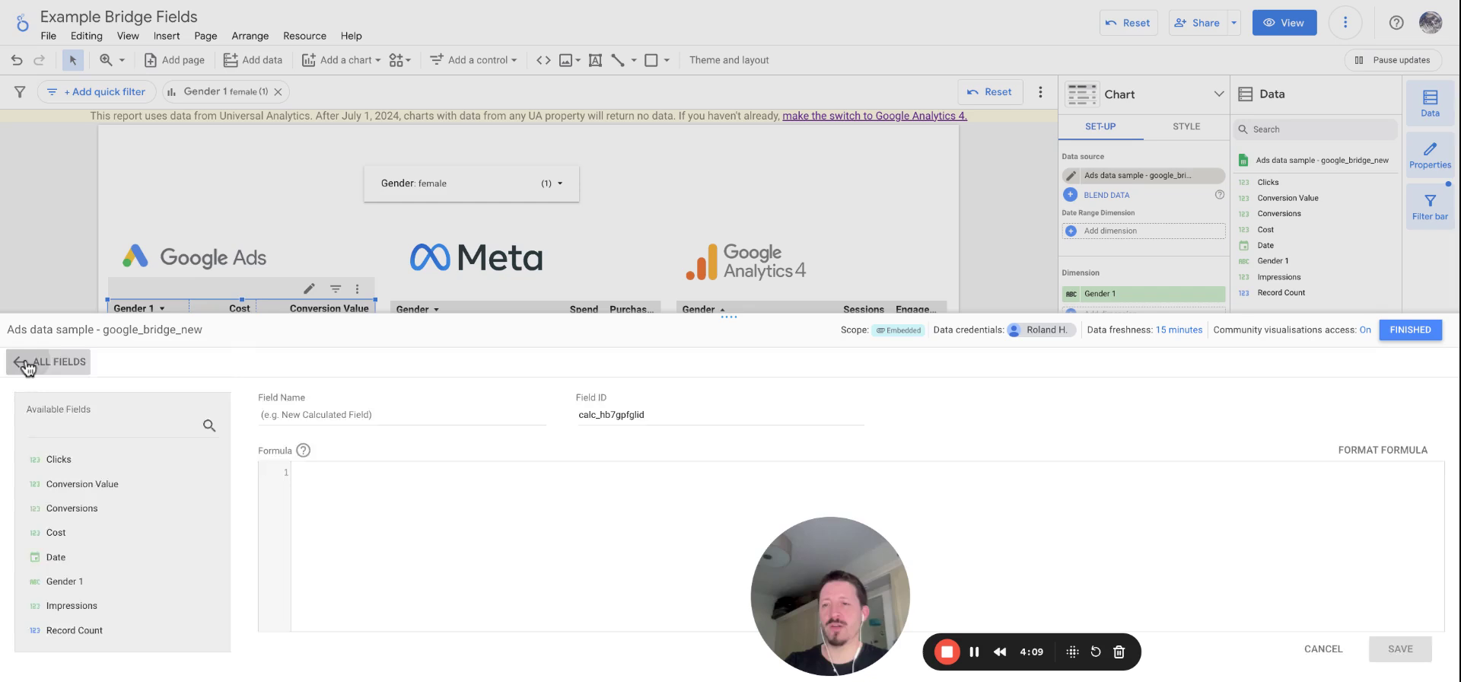
pyautogui.click(23, 362)
pyautogui.click(116, 554)
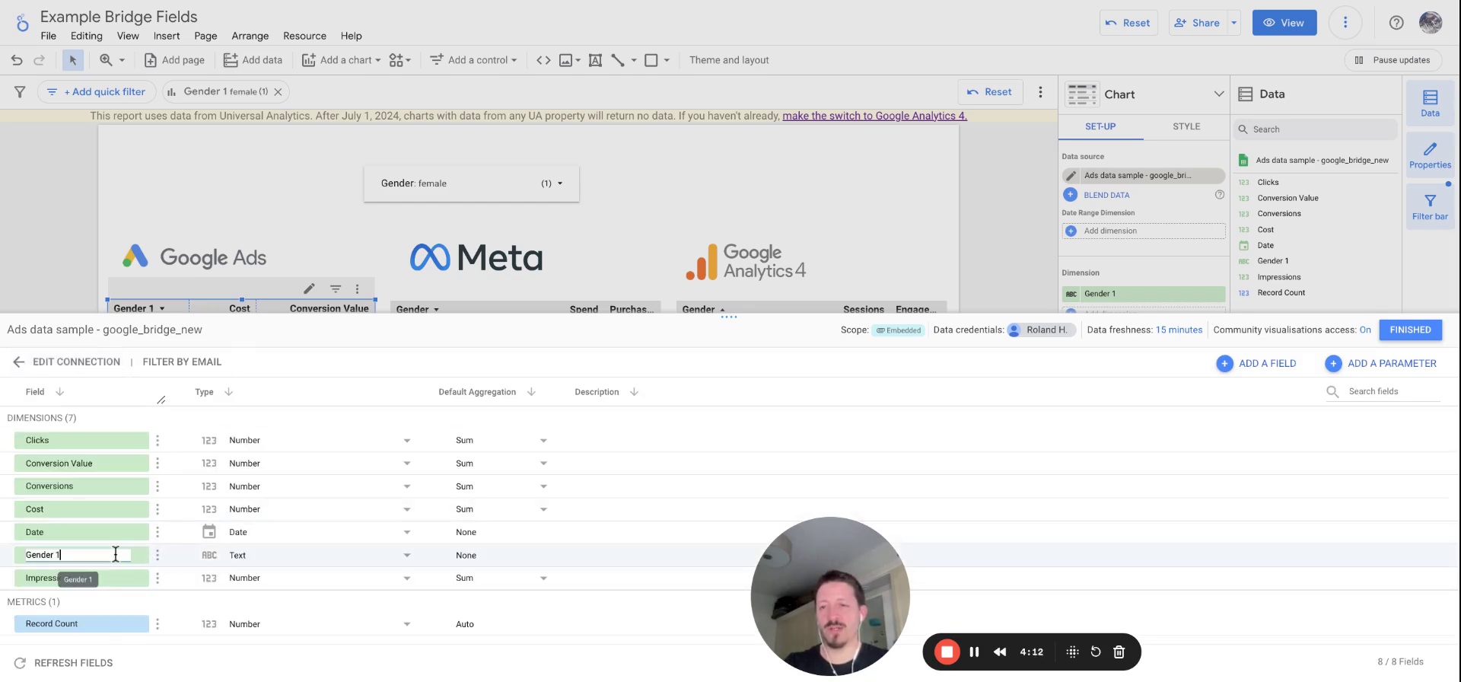
pyautogui.press('Return')
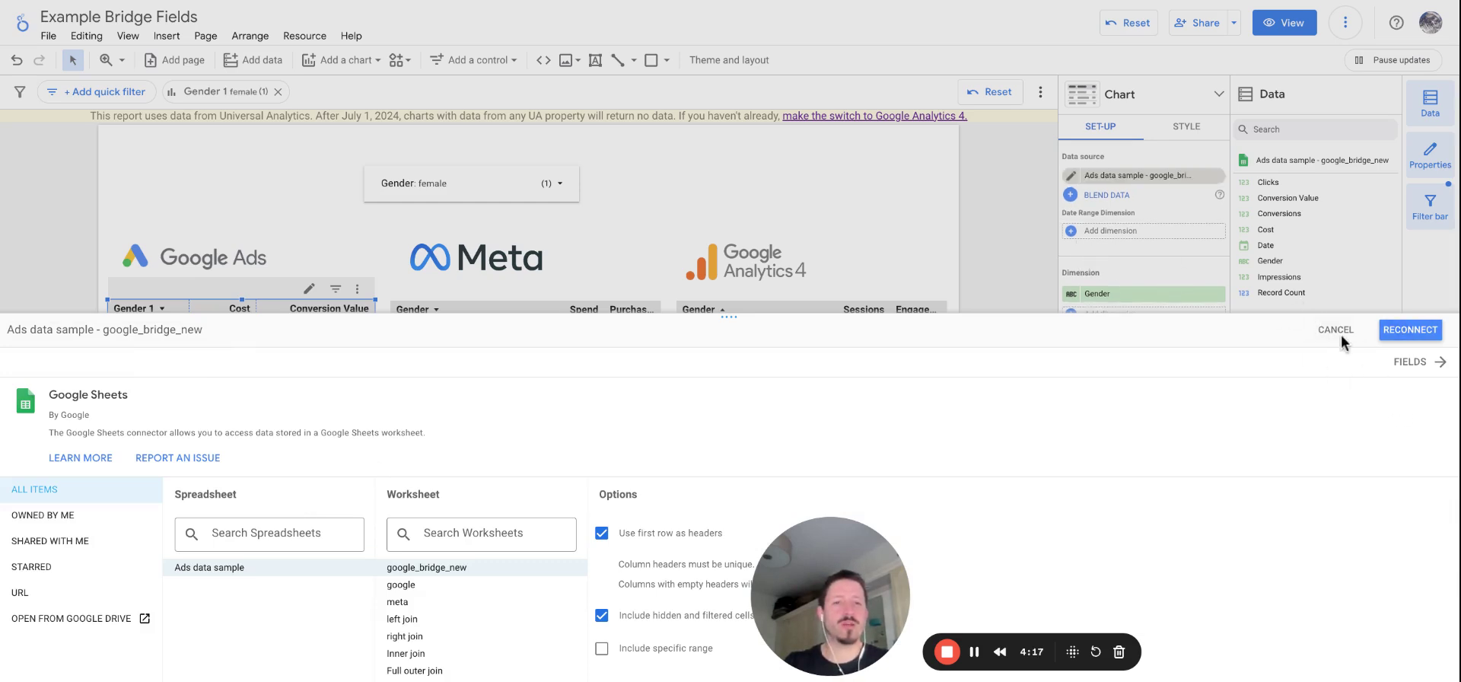
pyautogui.click(1422, 368)
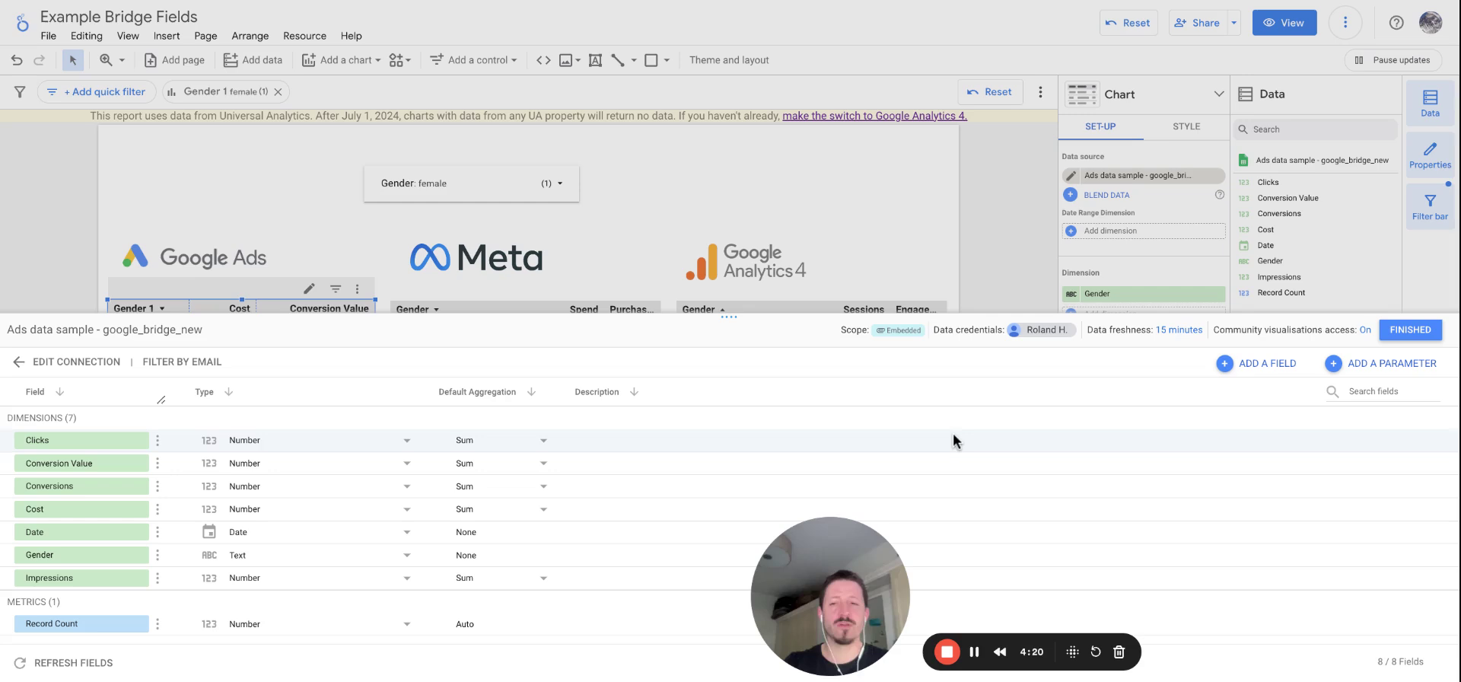
# - Start a new calculated field on the Google Ads source with formula Gender
pyautogui.click(1252, 373)
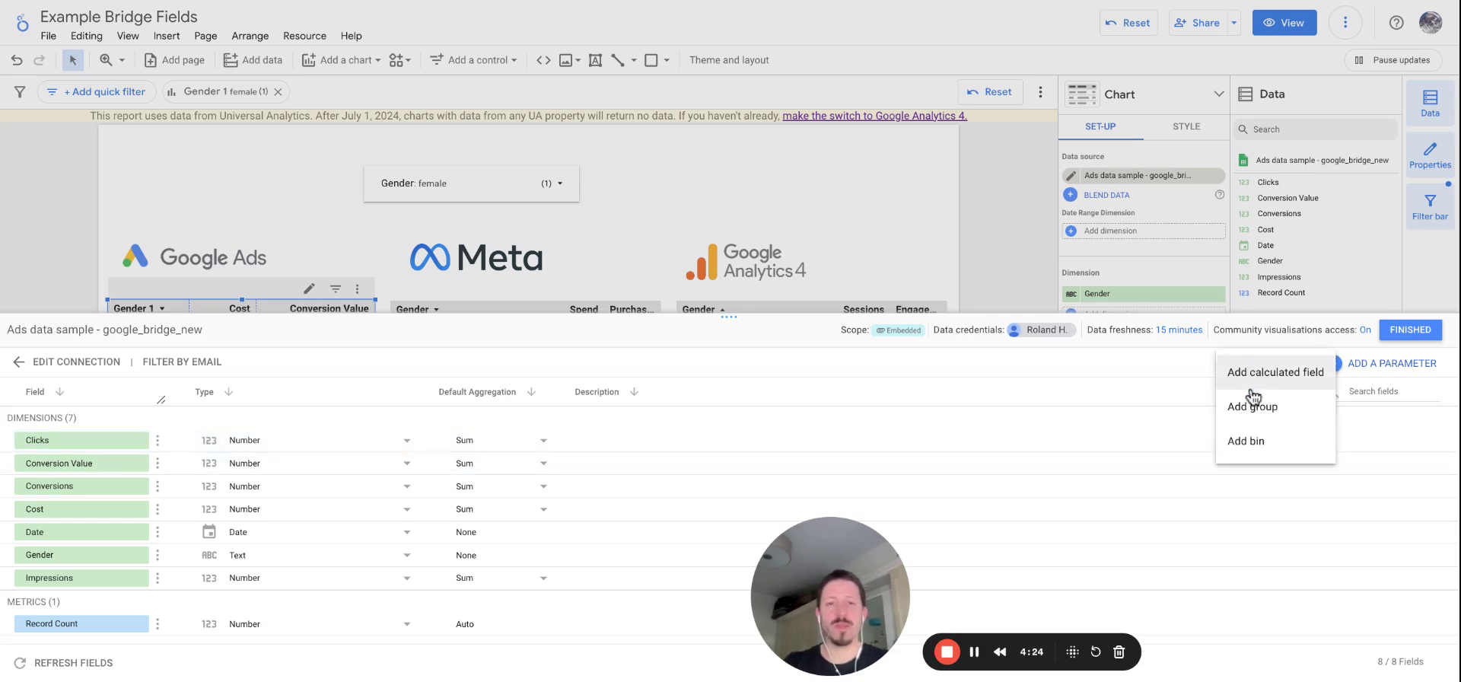
pyautogui.click(1261, 380)
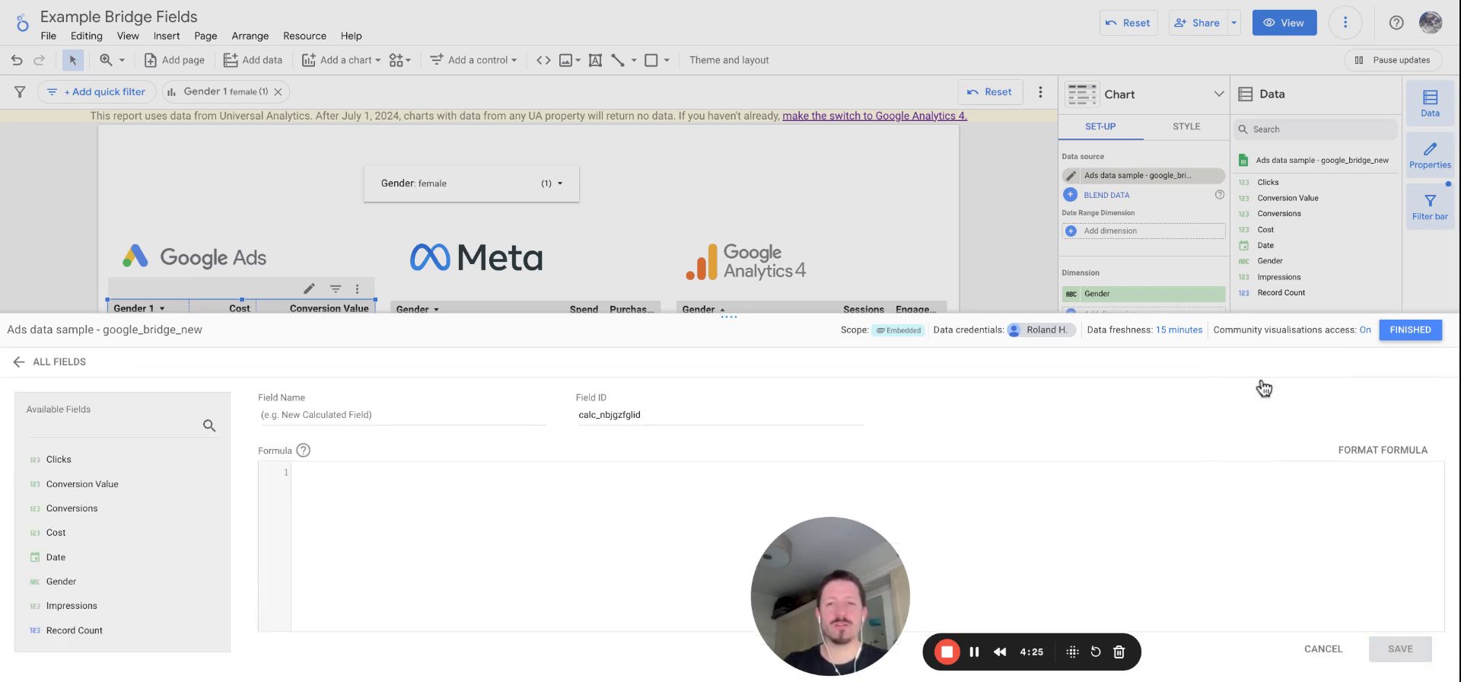
pyautogui.click(395, 493)
pyautogui.write('gen')
pyautogui.press('Return')
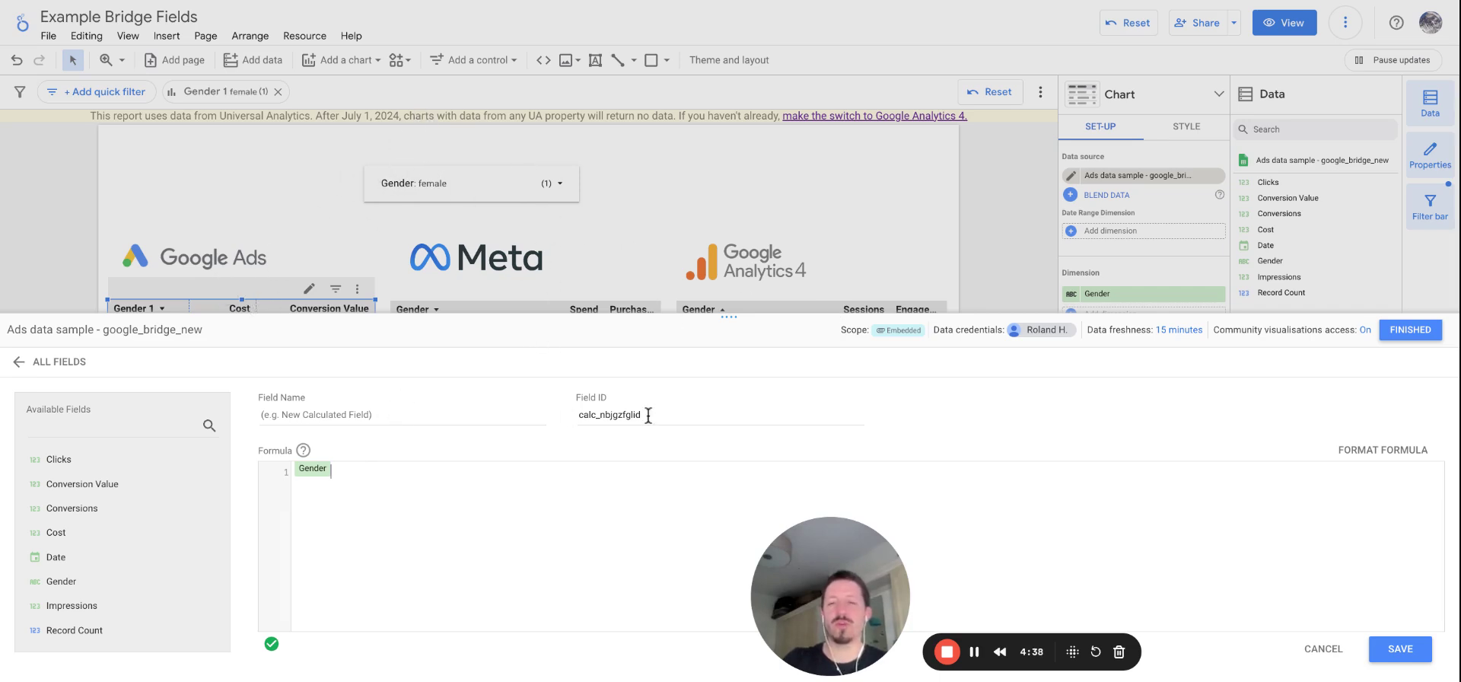
# - Replace the generated field ID with evergreen_field and select it for copying
pyautogui.click(688, 414)
pyautogui.moveTo(687, 414); pyautogui.dragTo(531, 413)
pyautogui.press('BackSpace')
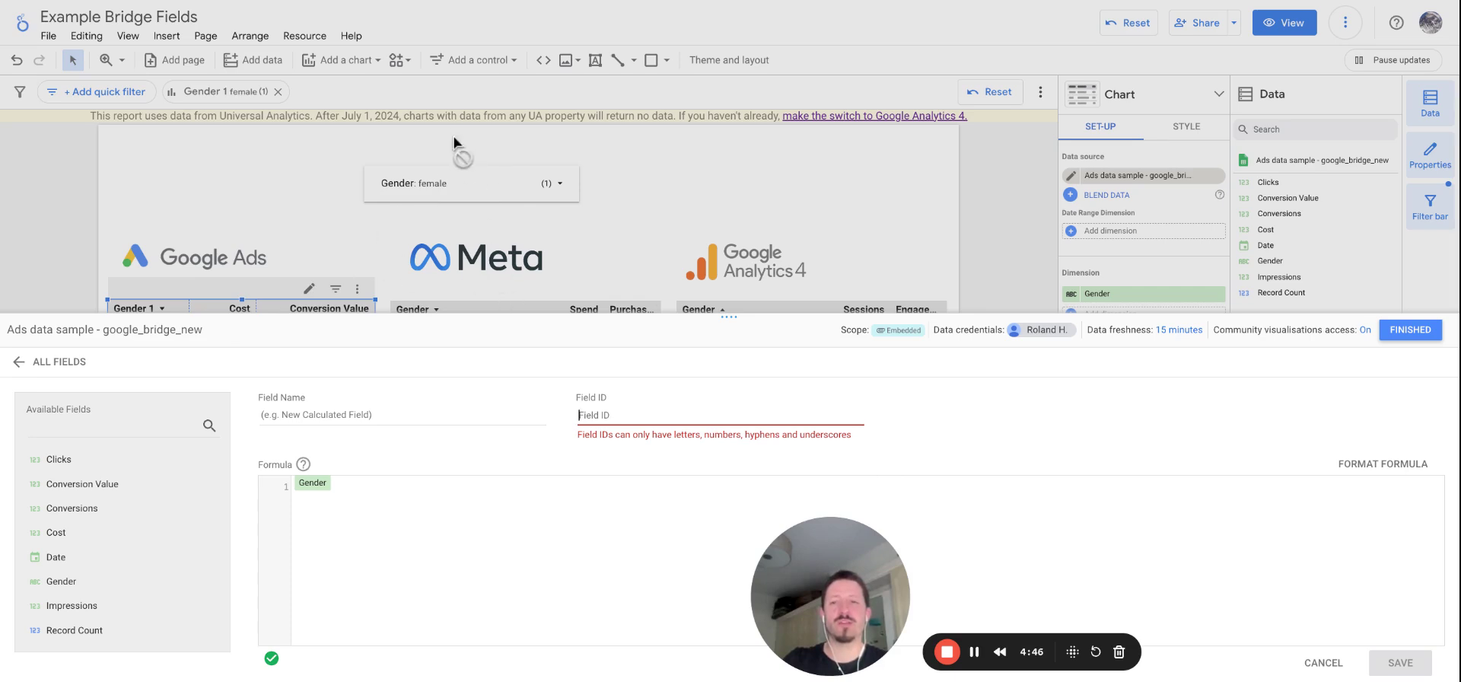
pyautogui.click(629, 418)
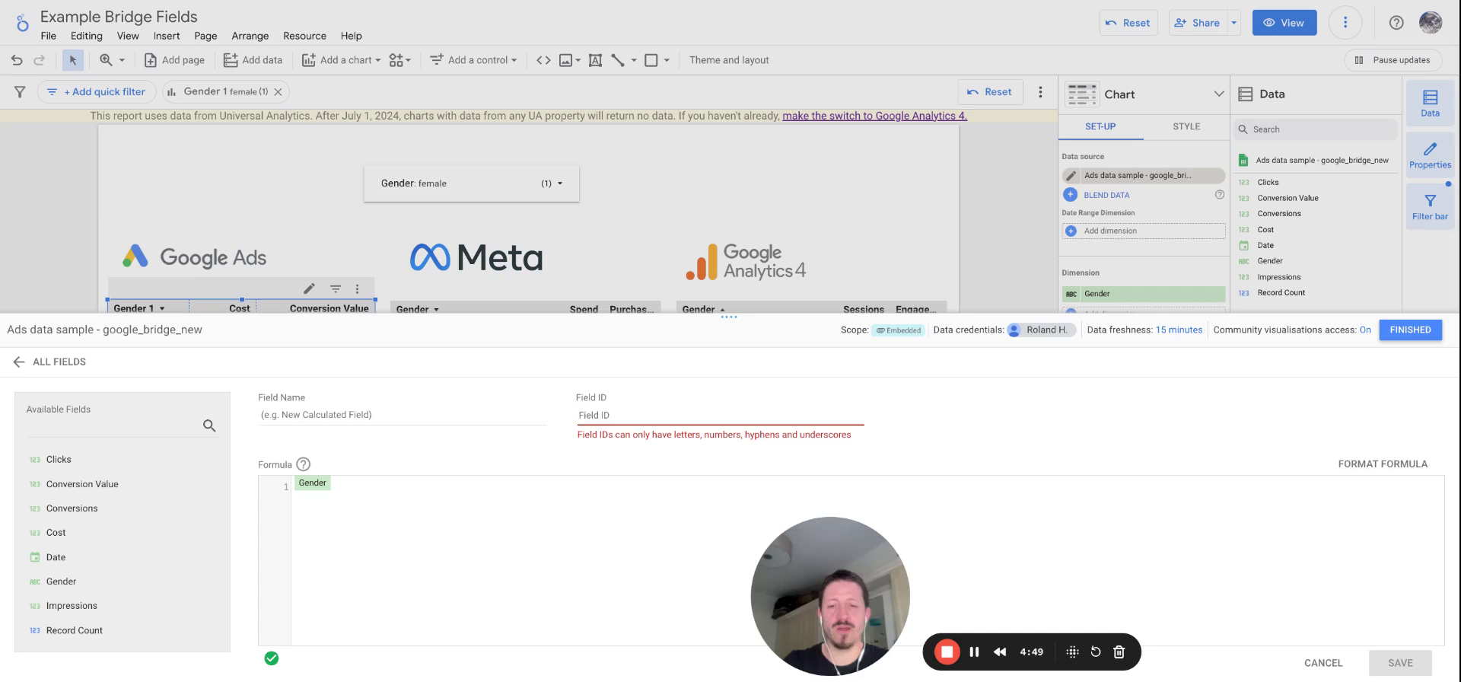
pyautogui.write('evergreen_field')
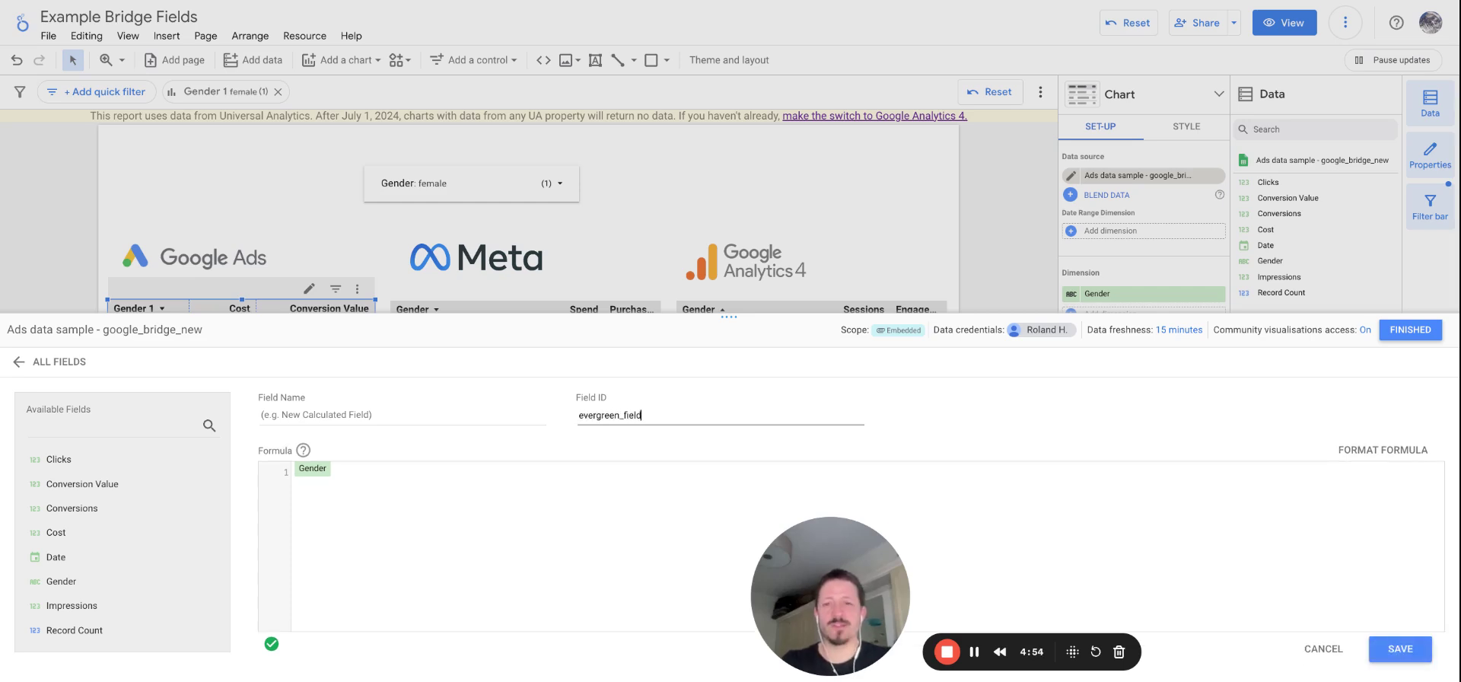
pyautogui.hotkey('ctrl', 'a')
pyautogui.hotkey('ctrl', 'c')
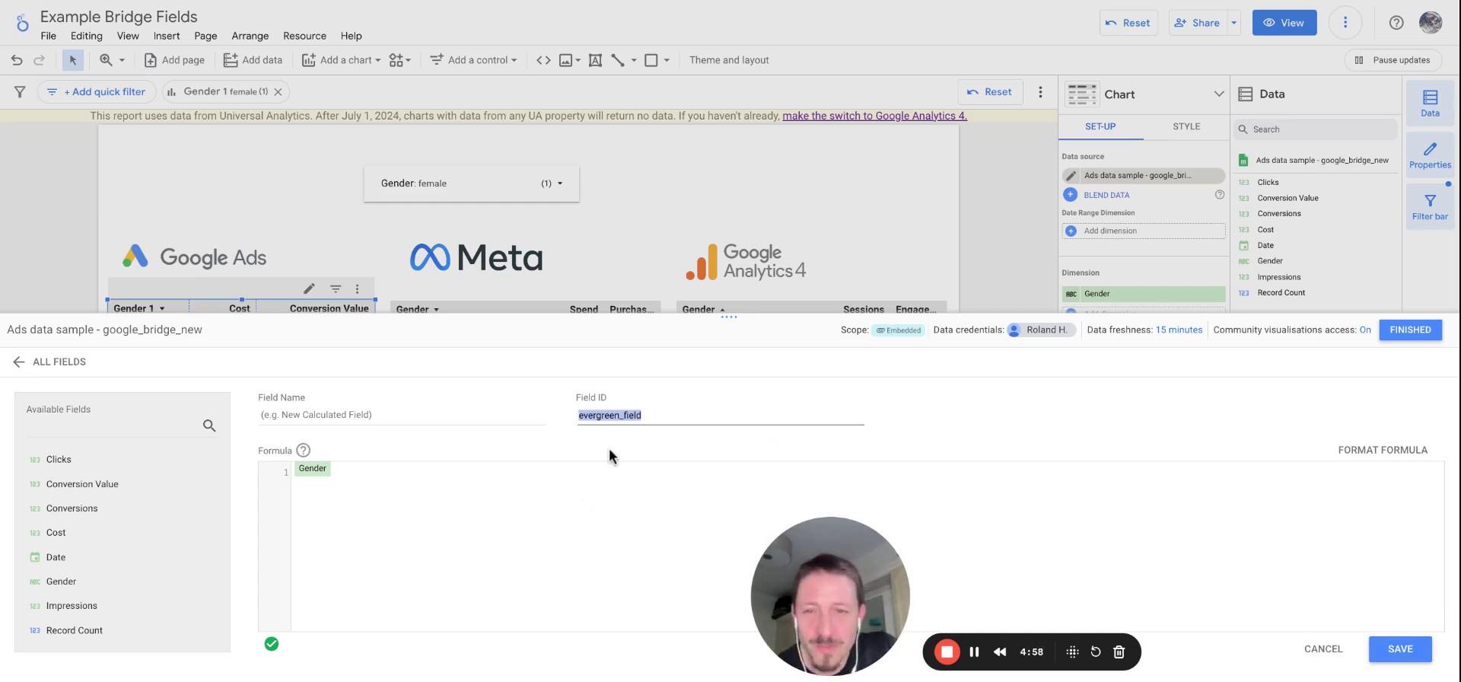
# - Name the field gads_evergreen_field, save it and return to the report
pyautogui.click(393, 410)
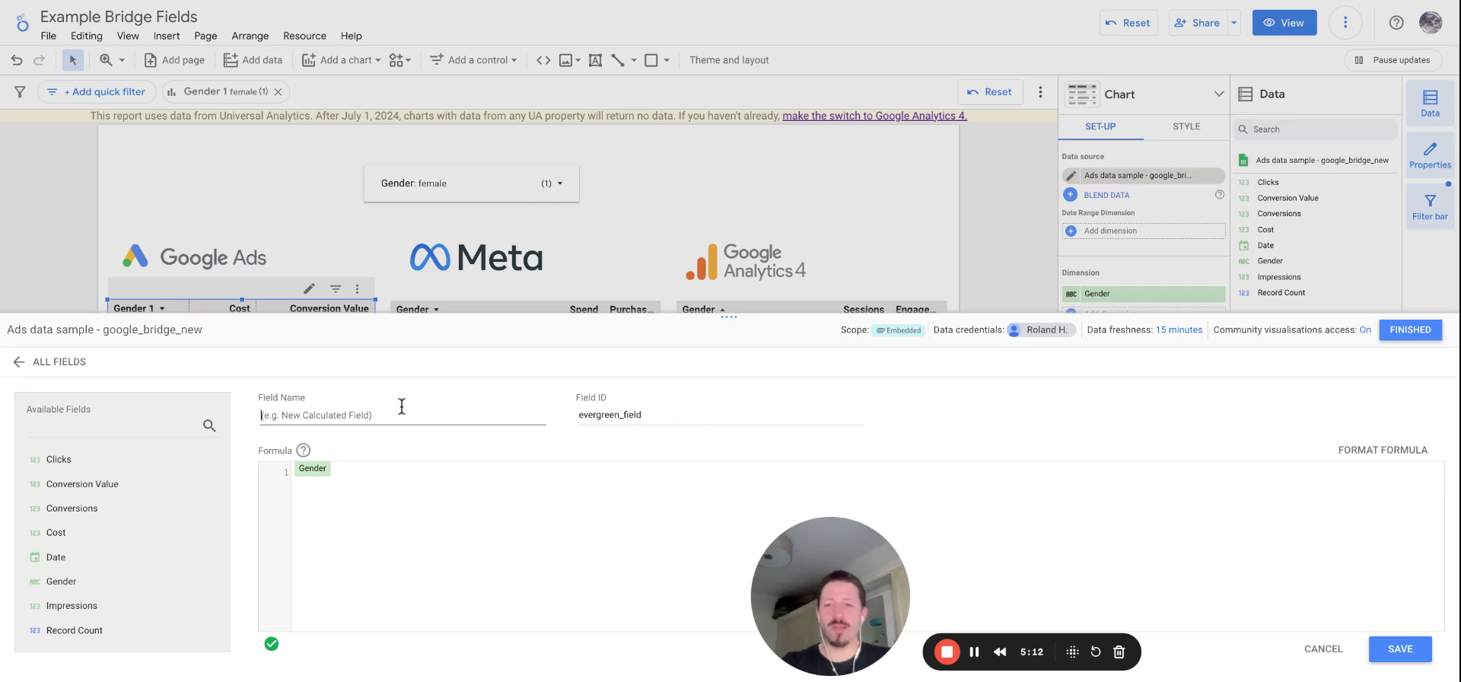
pyautogui.hotkey('ctrl', 'v')
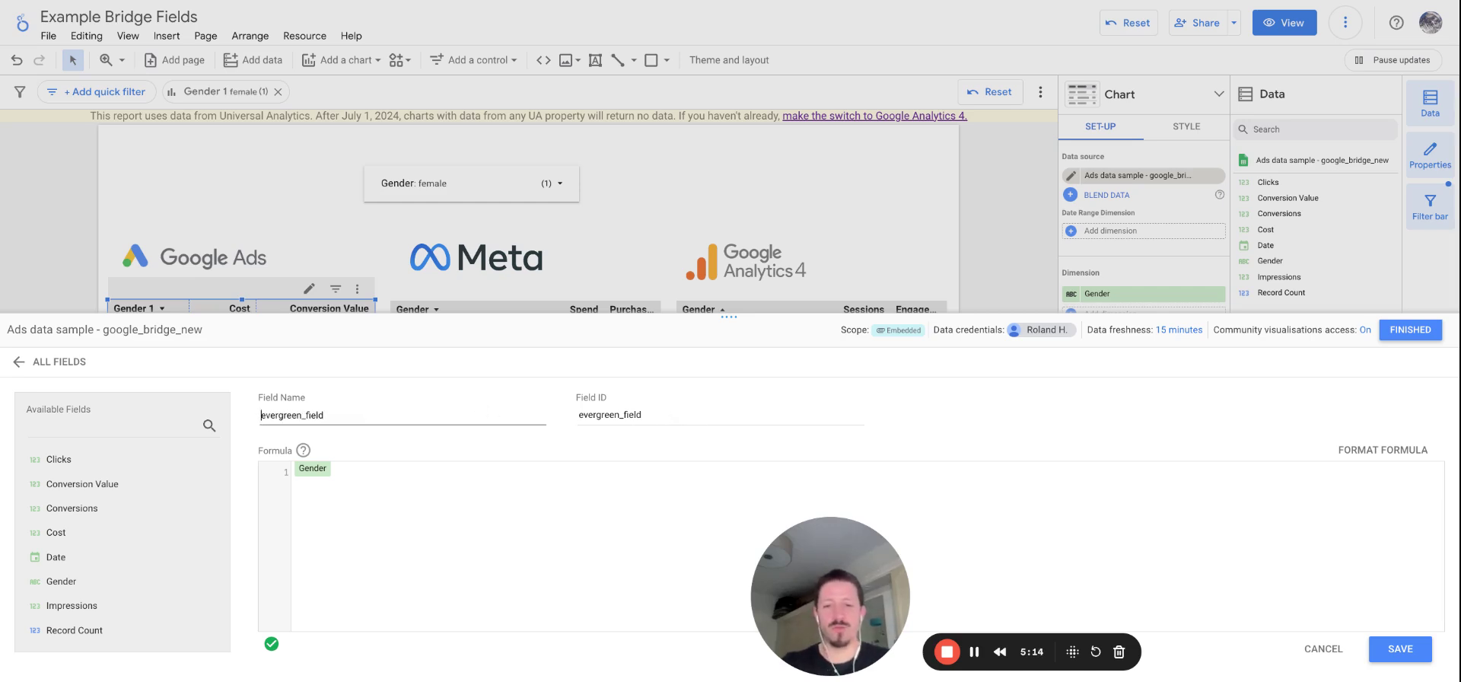
pyautogui.write('gads_')
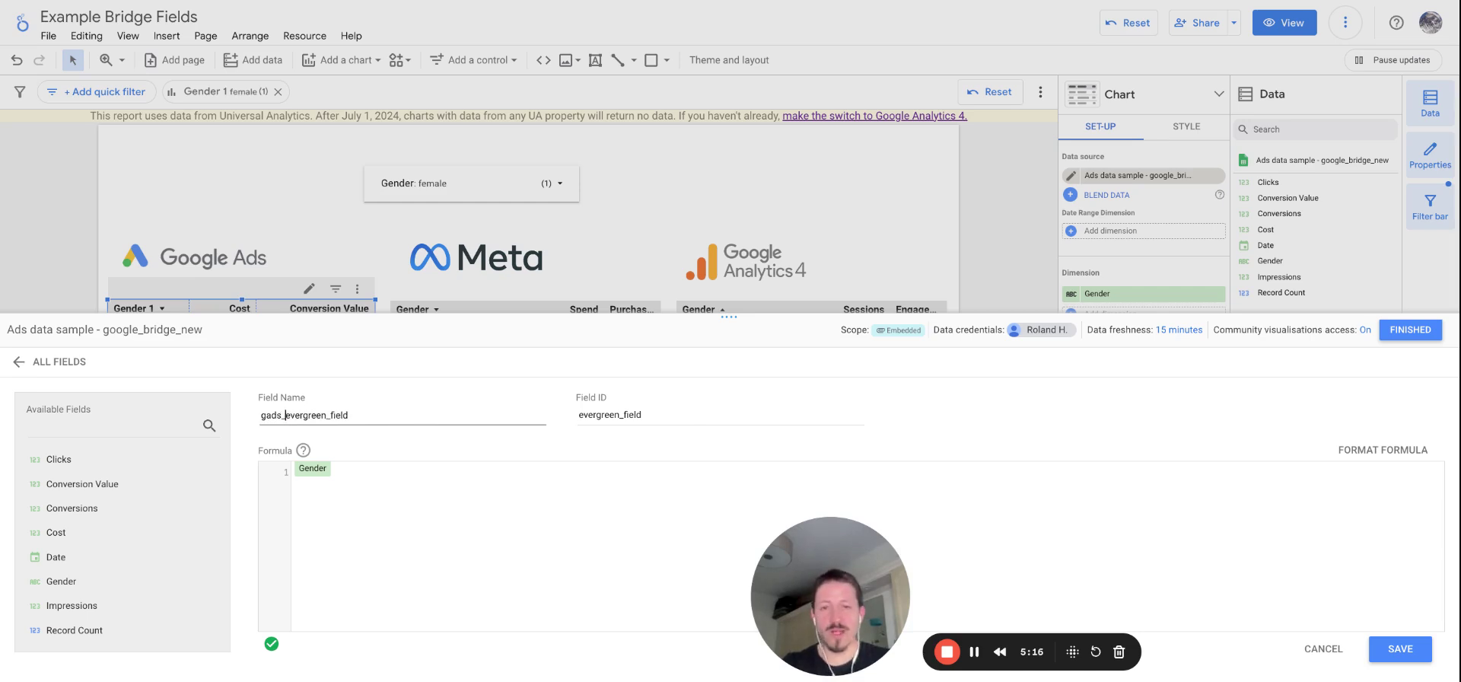
pyautogui.click(1402, 649)
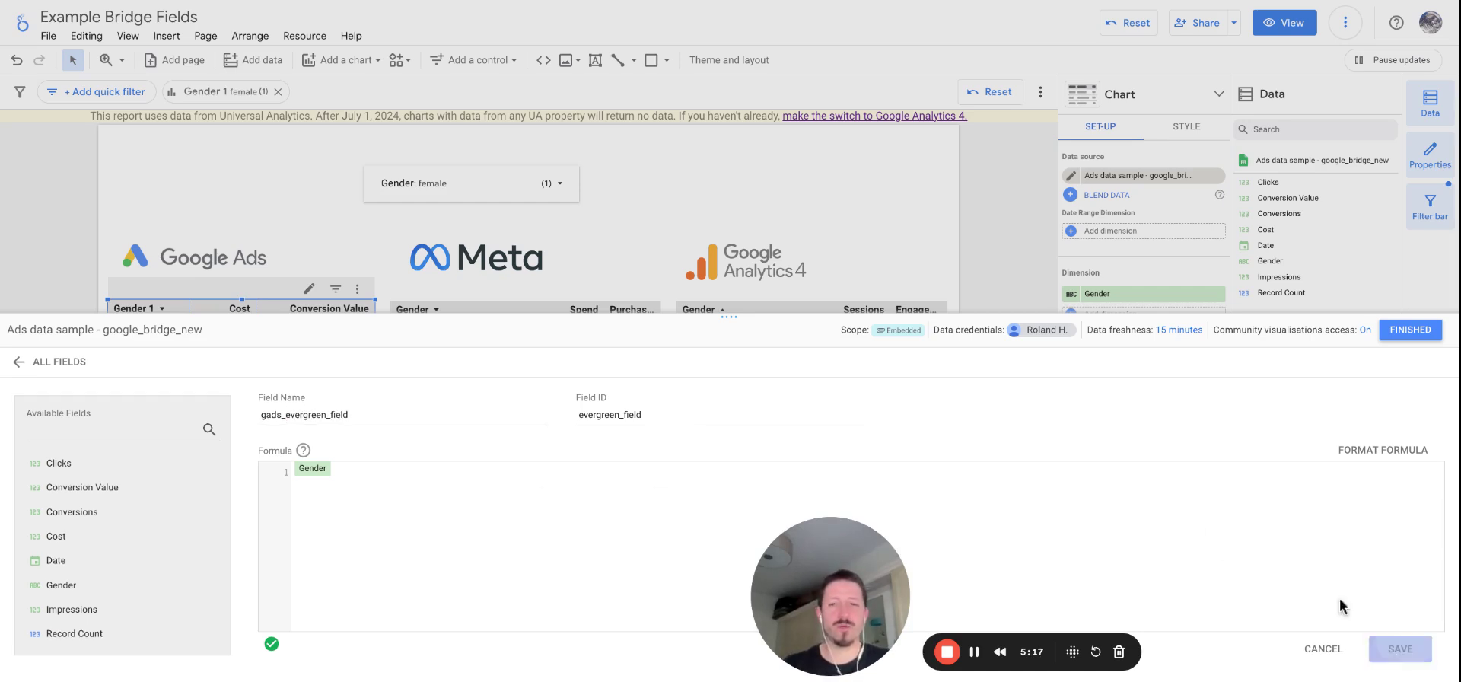
pyautogui.click(1410, 330)
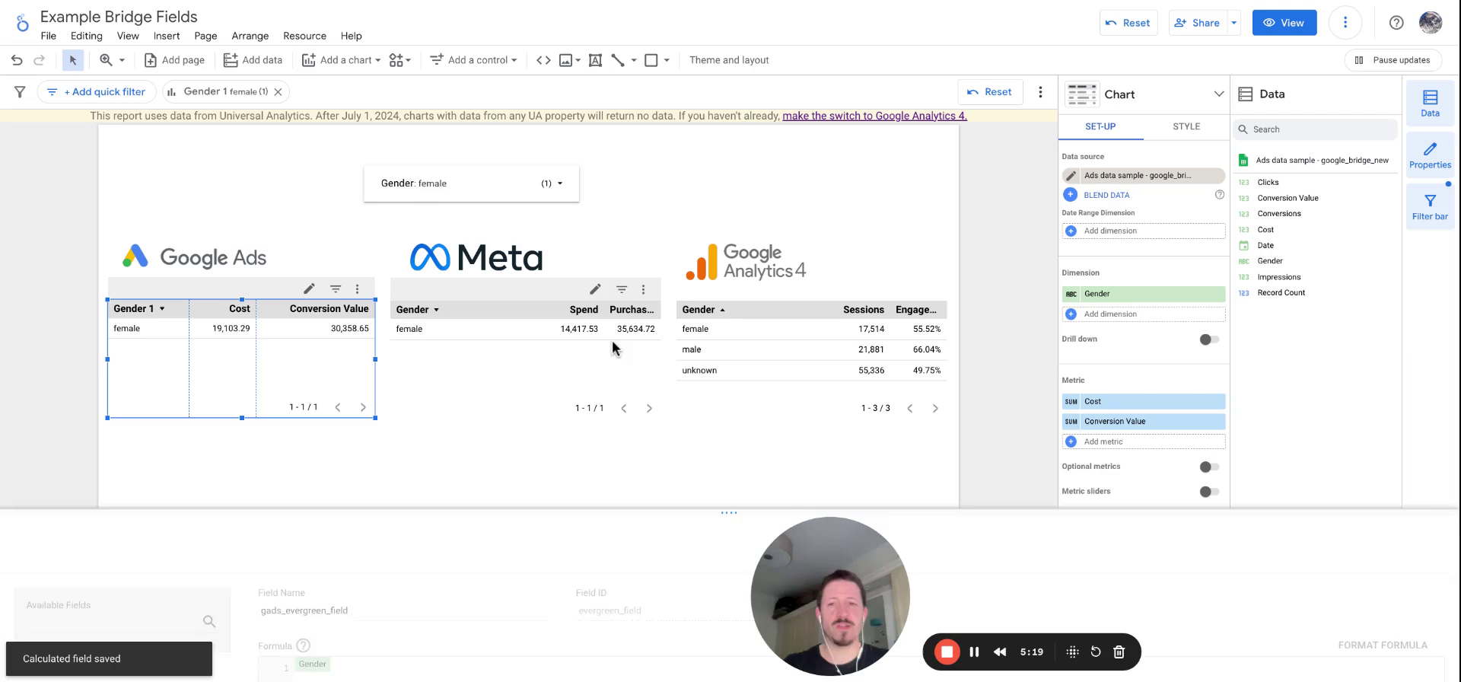
# - Create a calculated field on the Meta source named meta_evergreen_field with ID evergreen_field
pyautogui.click(535, 342)
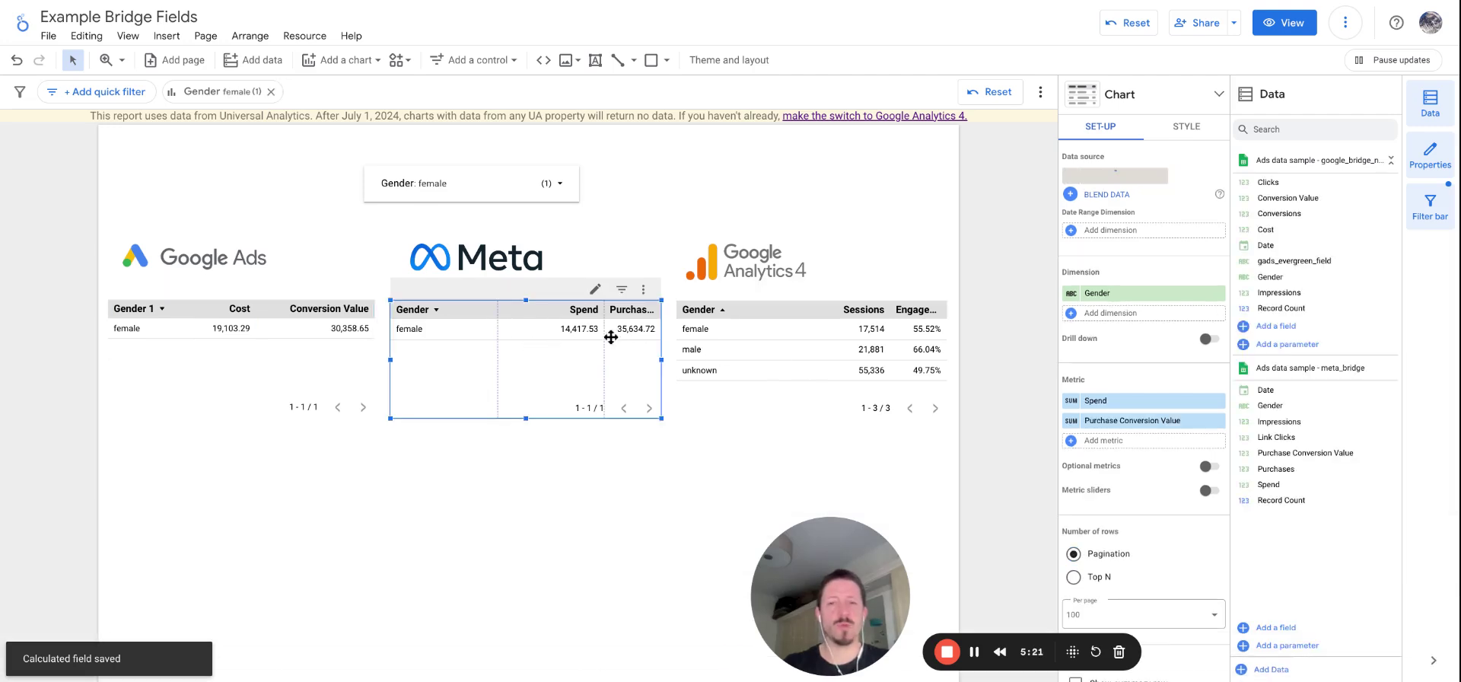
pyautogui.click(1284, 628)
pyautogui.click(1265, 530)
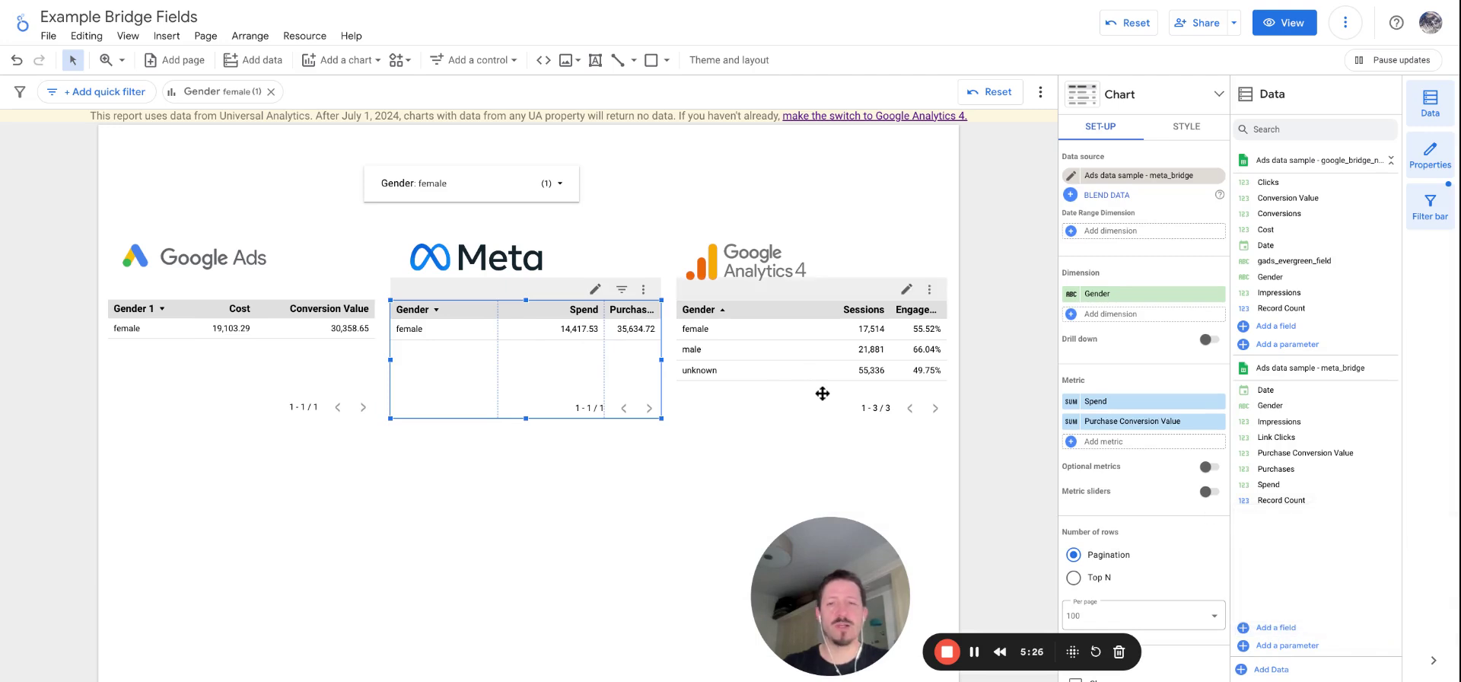
pyautogui.click(423, 417)
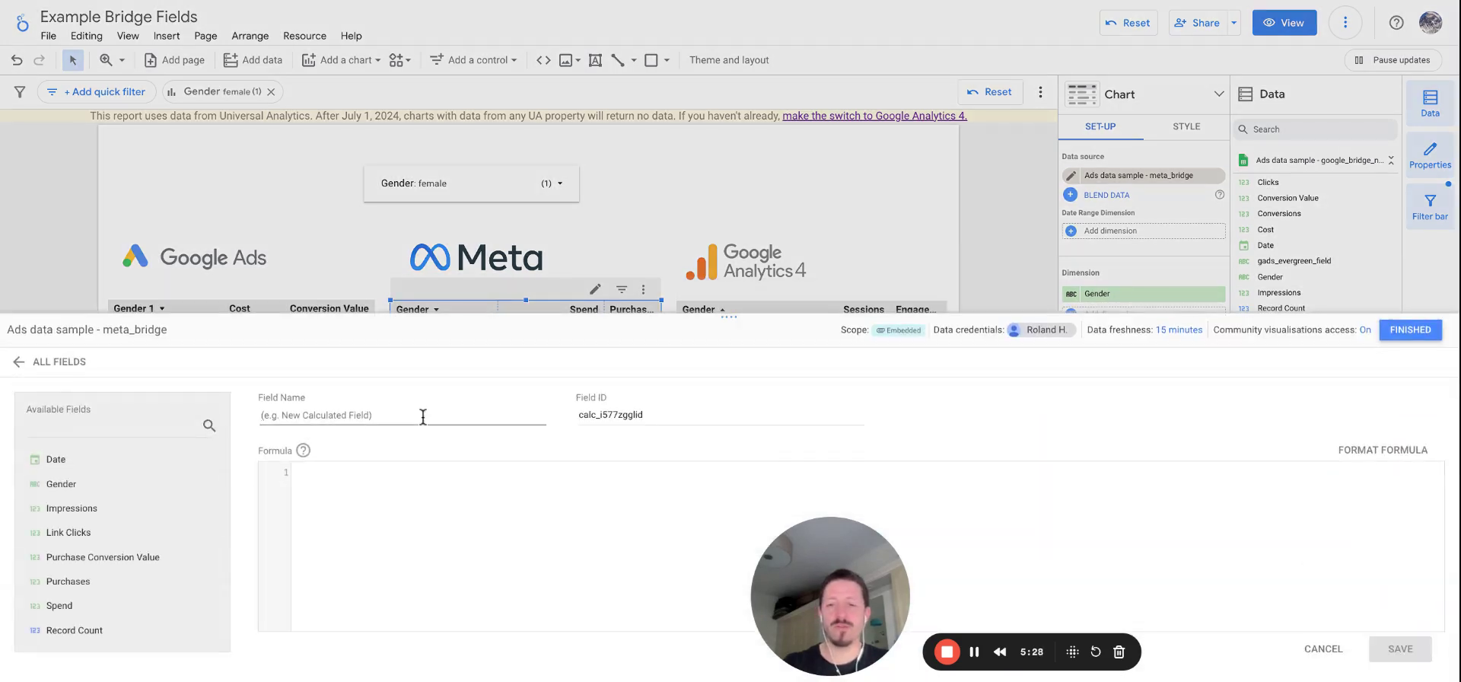
pyautogui.hotkey('ctrl', 'v')
pyautogui.write('meta')
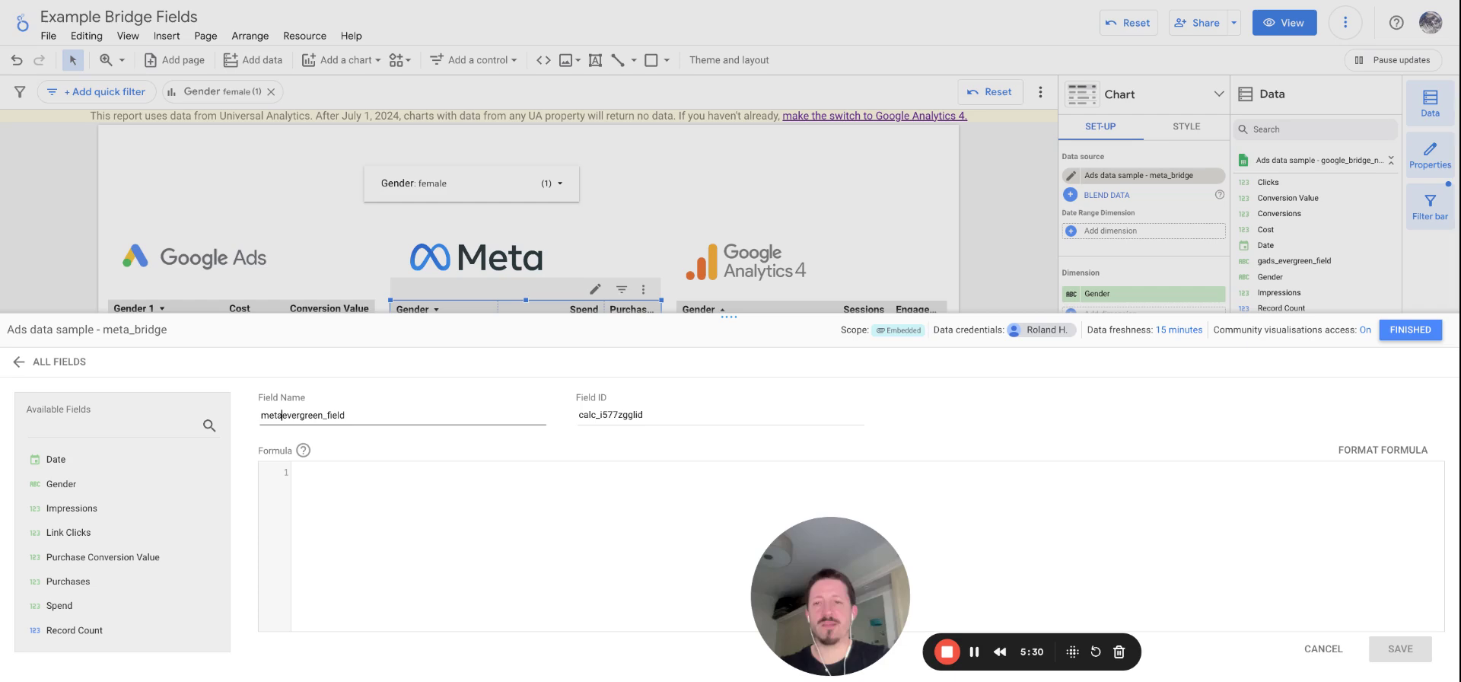
pyautogui.write('_')
pyautogui.click(674, 424)
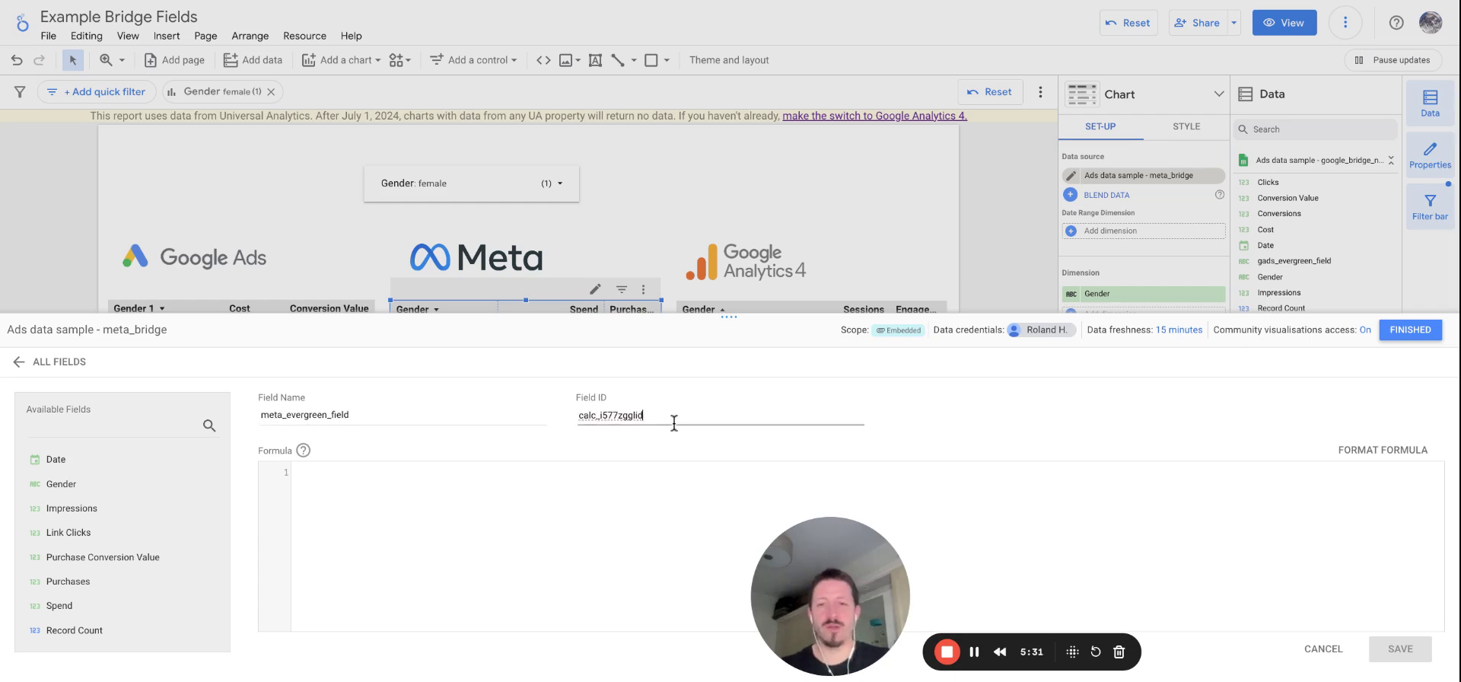
pyautogui.hotkey('ctrl', 'a')
pyautogui.write('evergreen_field')
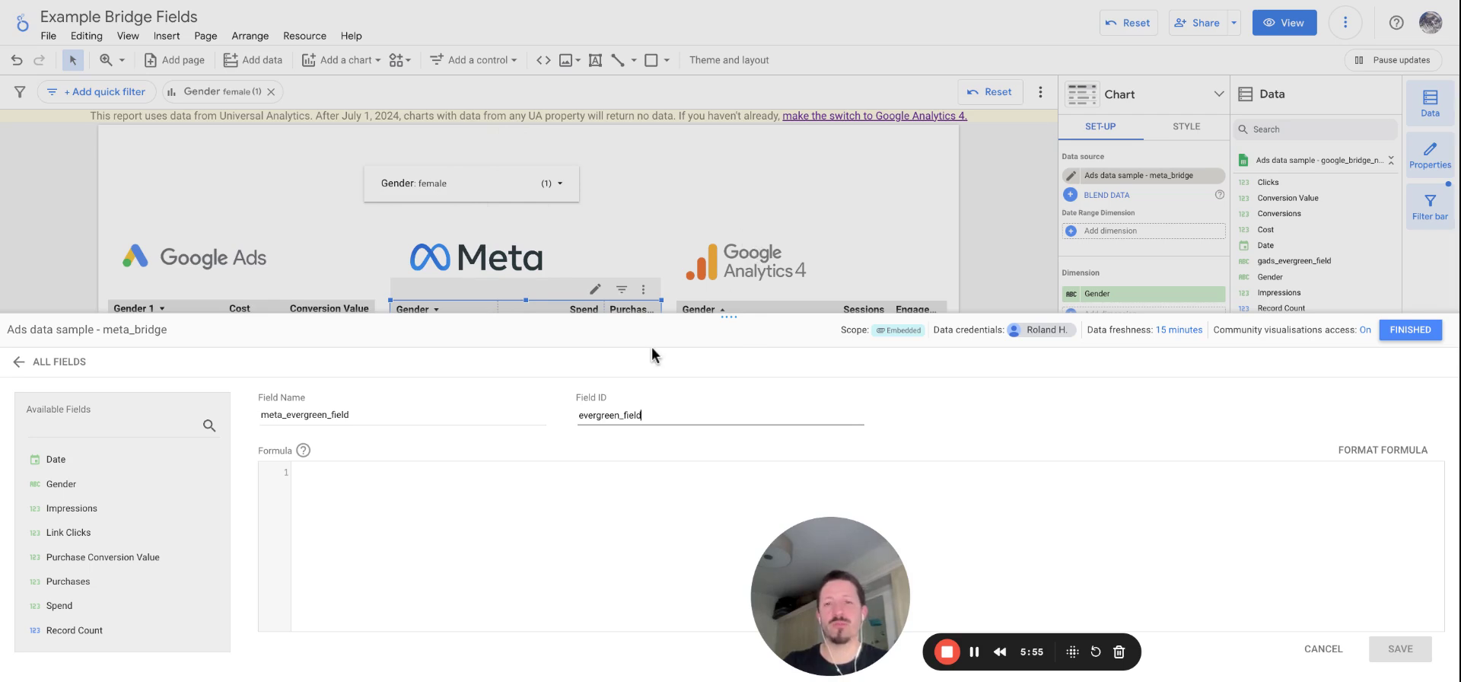
# - Set the field's formula to Gender, save it and return to the report
pyautogui.click(427, 500)
pyautogui.write('gende')
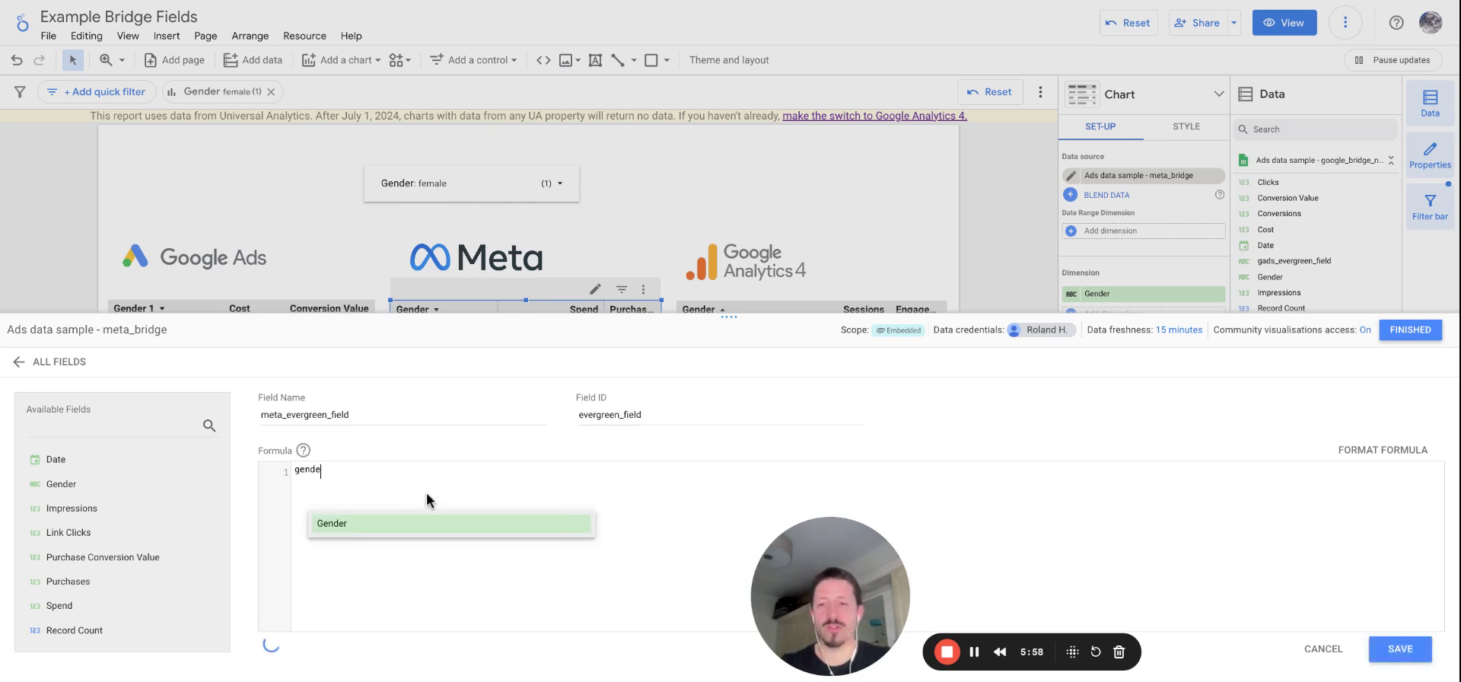
pyautogui.press('Return')
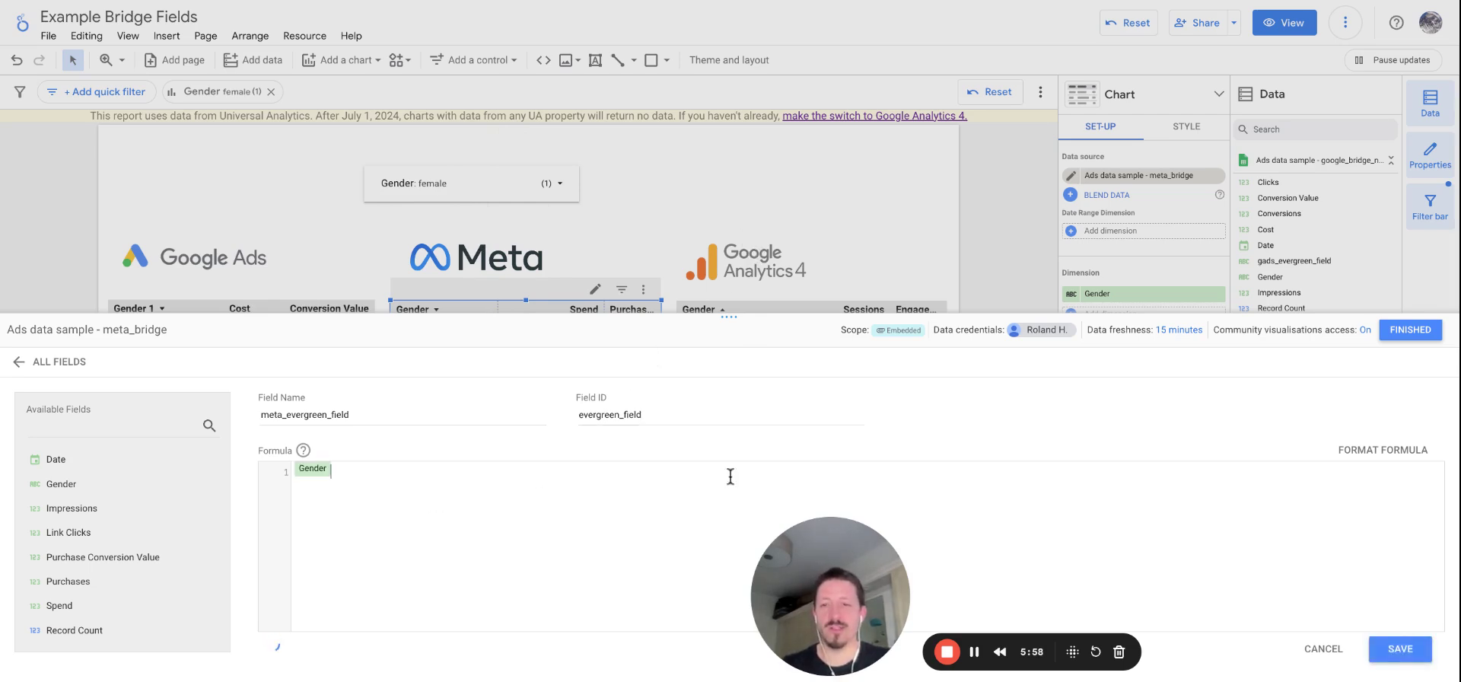
pyautogui.click(1391, 653)
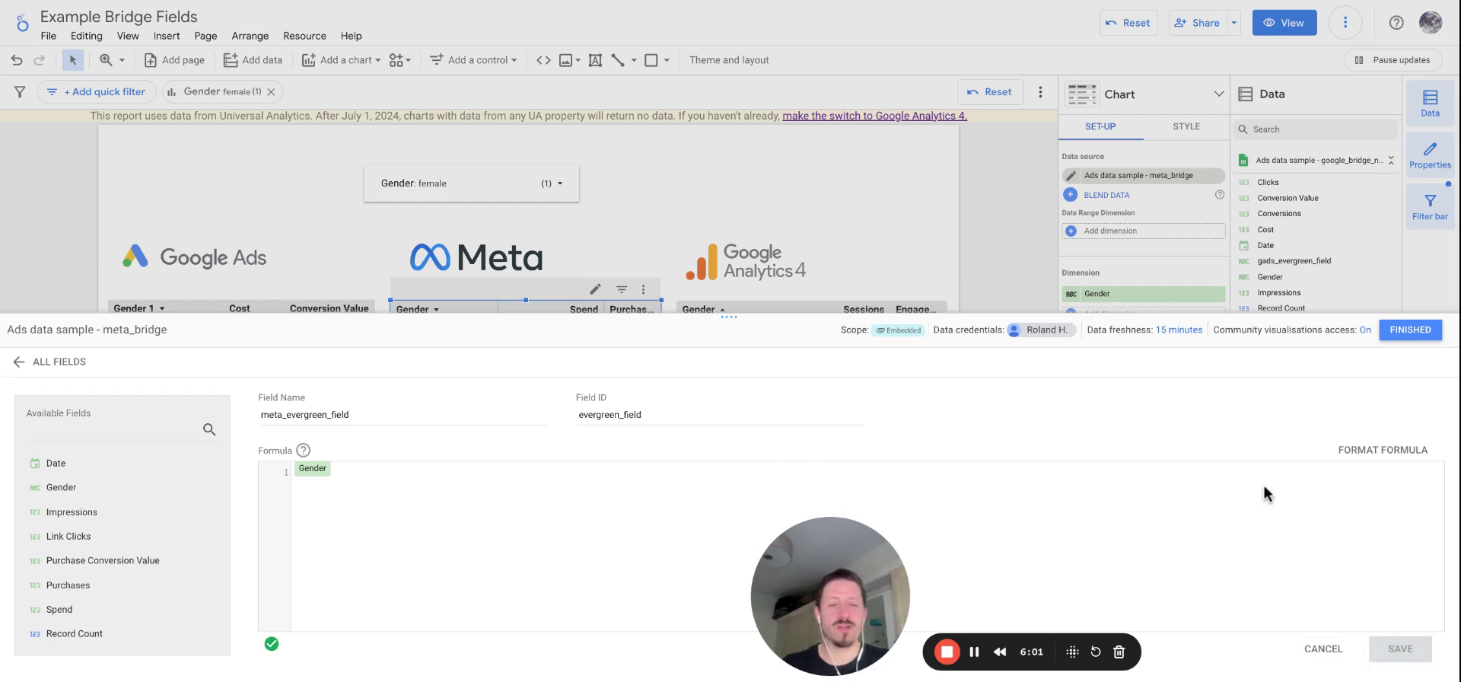
pyautogui.click(1412, 332)
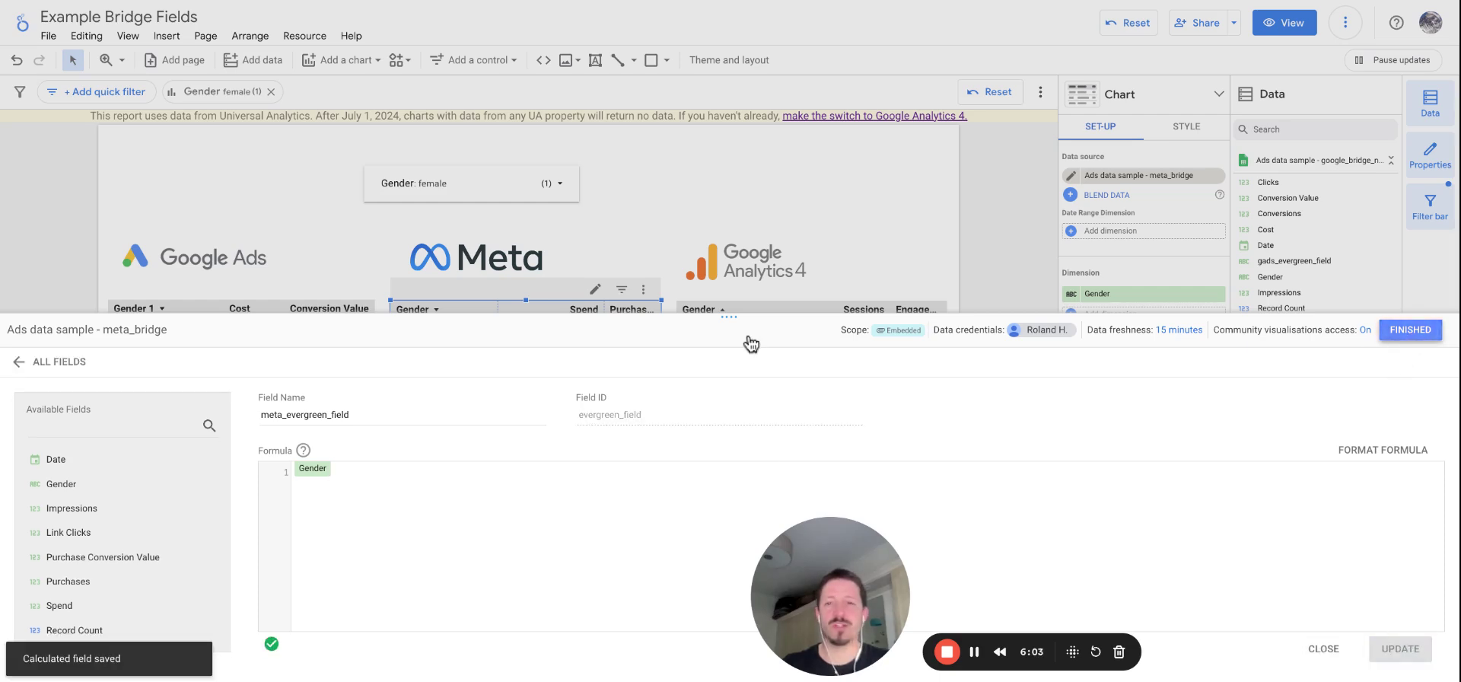
# - Select the GA4 table and start a new calculated field on its data source
pyautogui.click(771, 301)
pyautogui.click(773, 335)
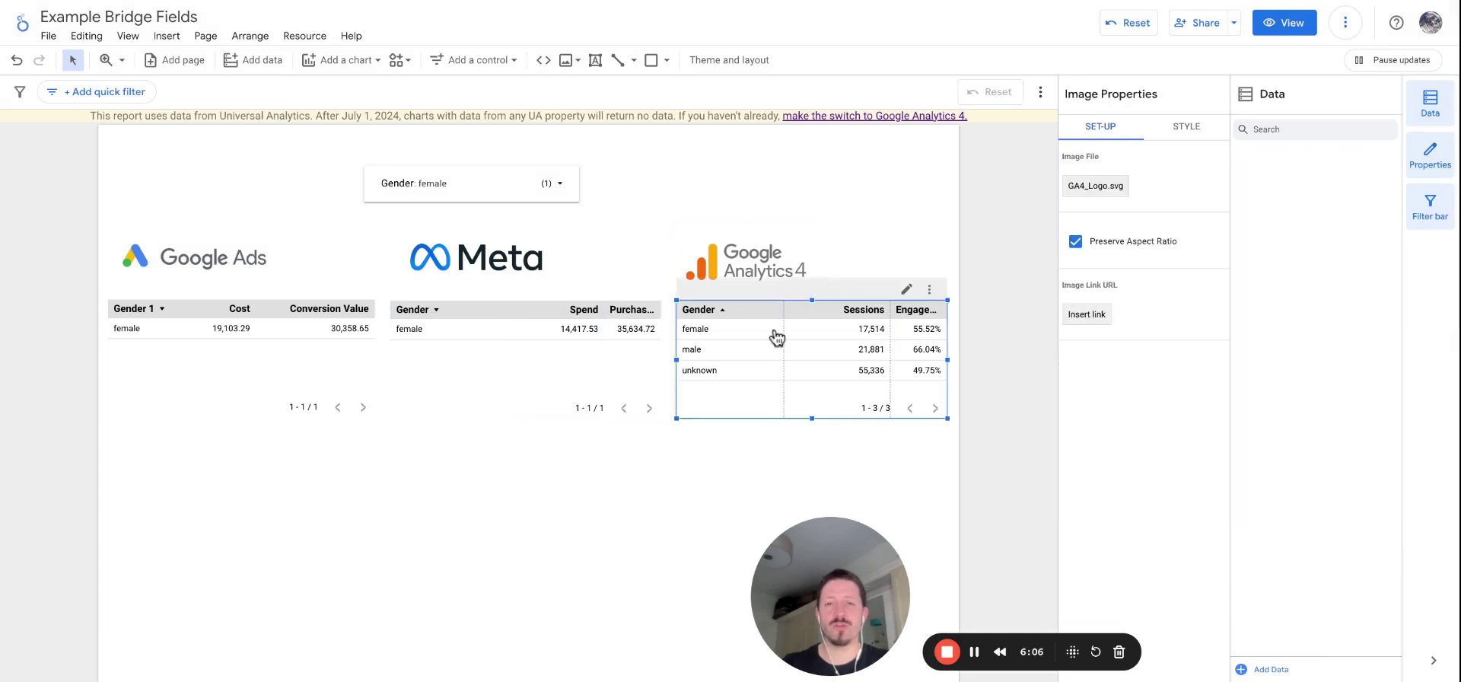
pyautogui.click(1276, 629)
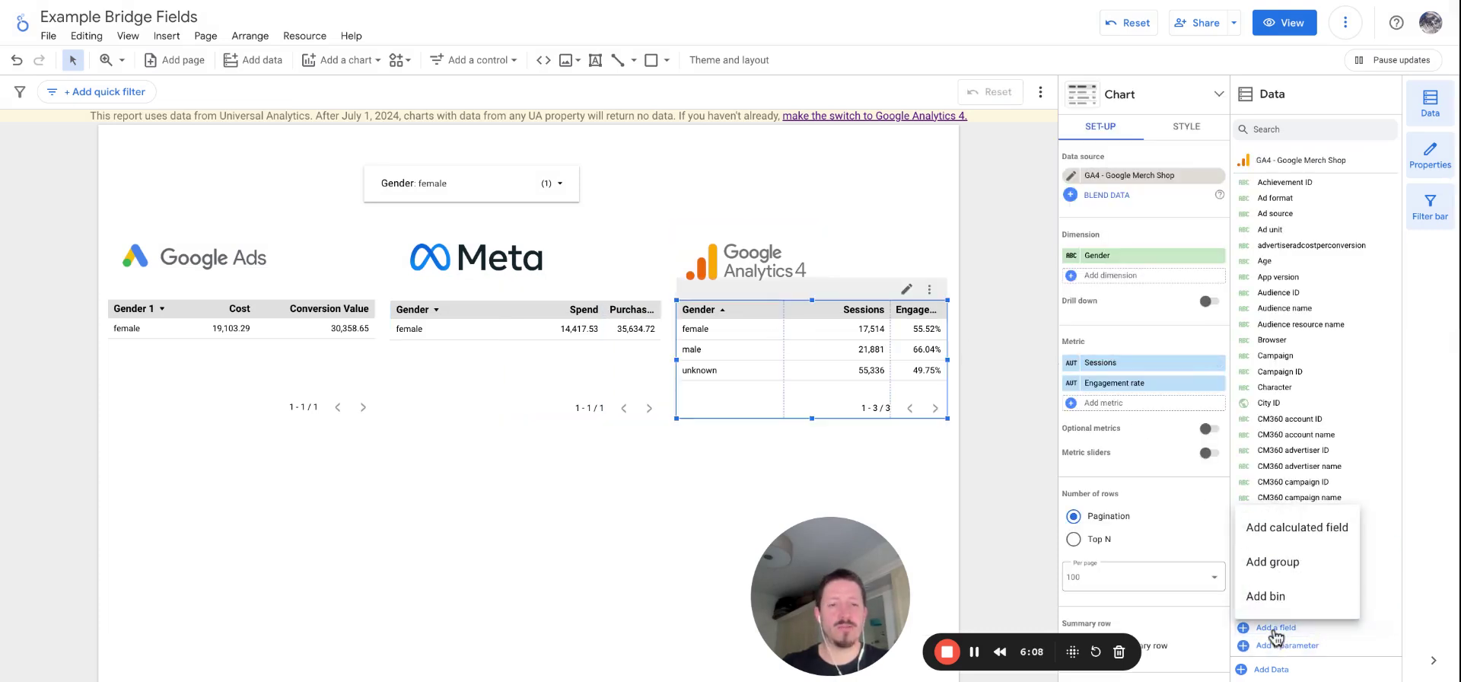
pyautogui.click(1265, 531)
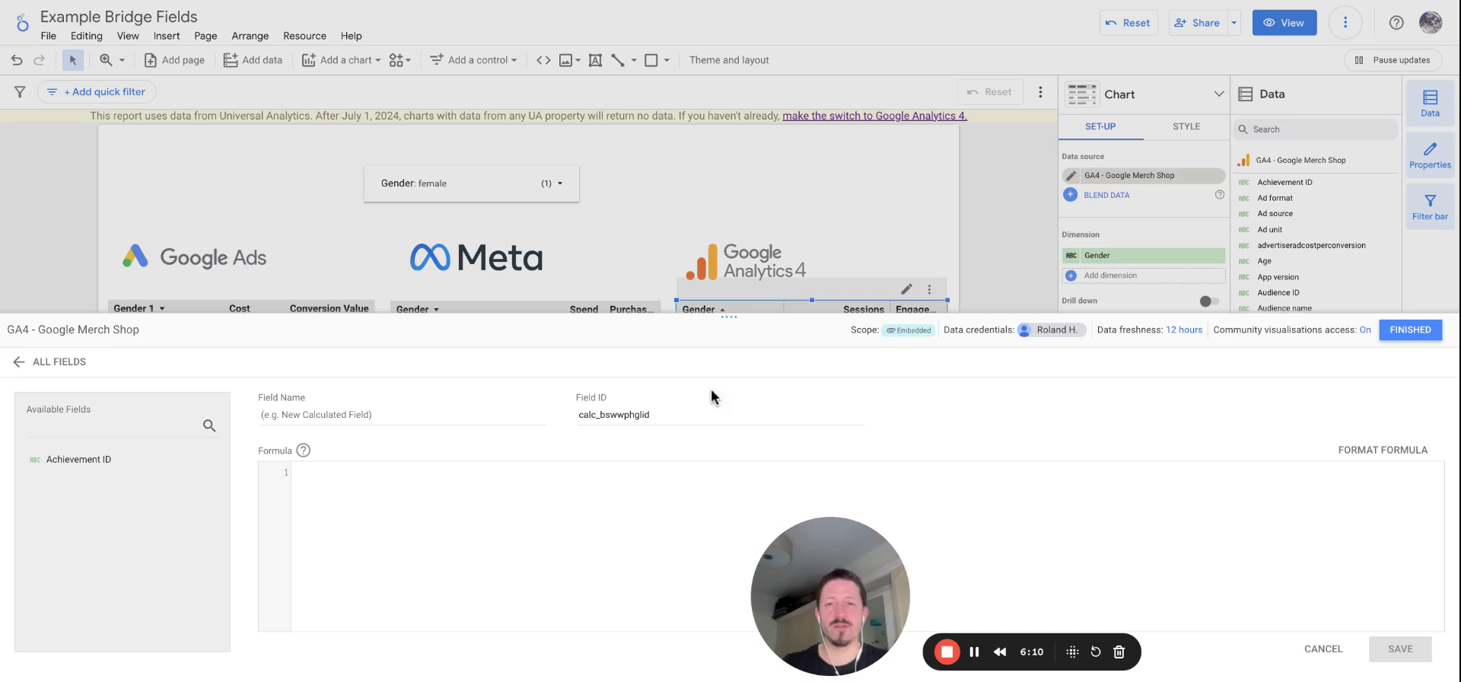
# - Create ga4_evergreen_field with ID evergreen_field and formula Gender, save it, and return to the report
pyautogui.doubleClick(645, 414)
pyautogui.write('evergreen_field')
pyautogui.click(335, 415)
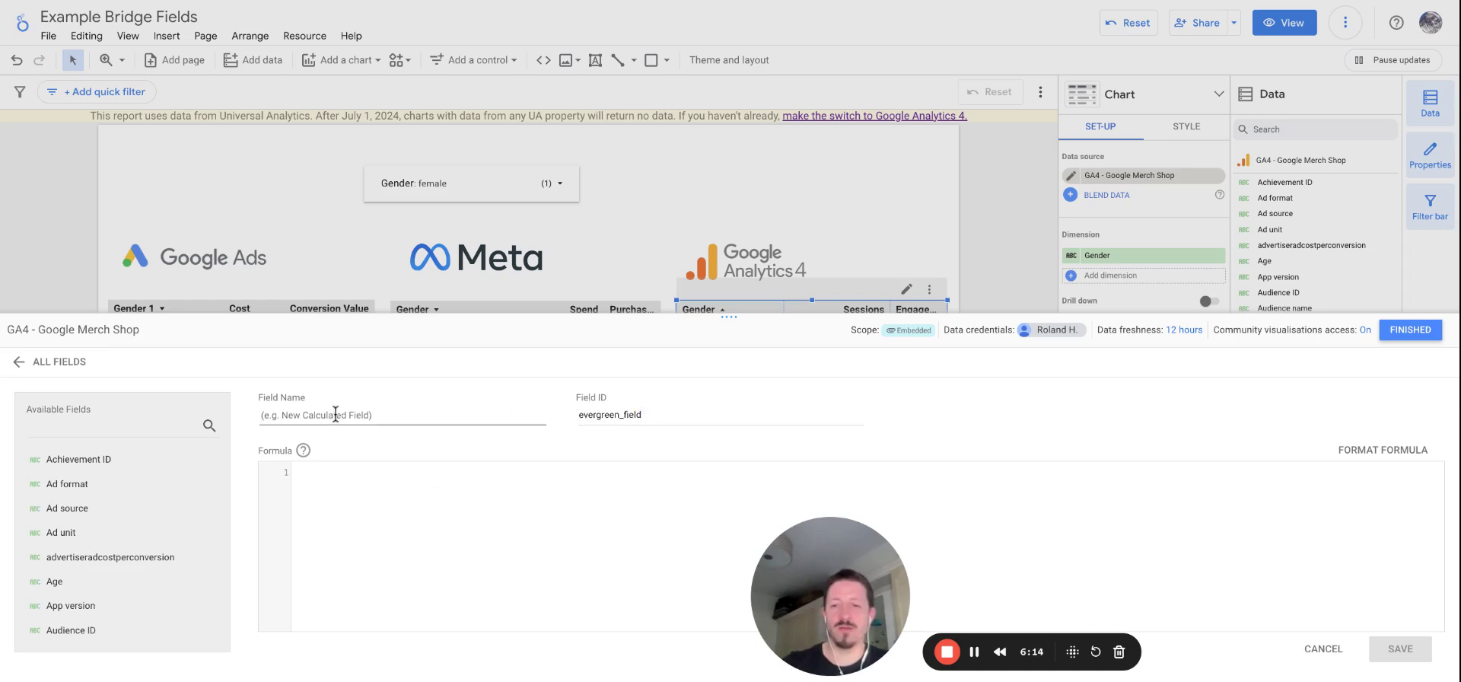
pyautogui.write('evergreen_field')
pyautogui.write('ga4_')
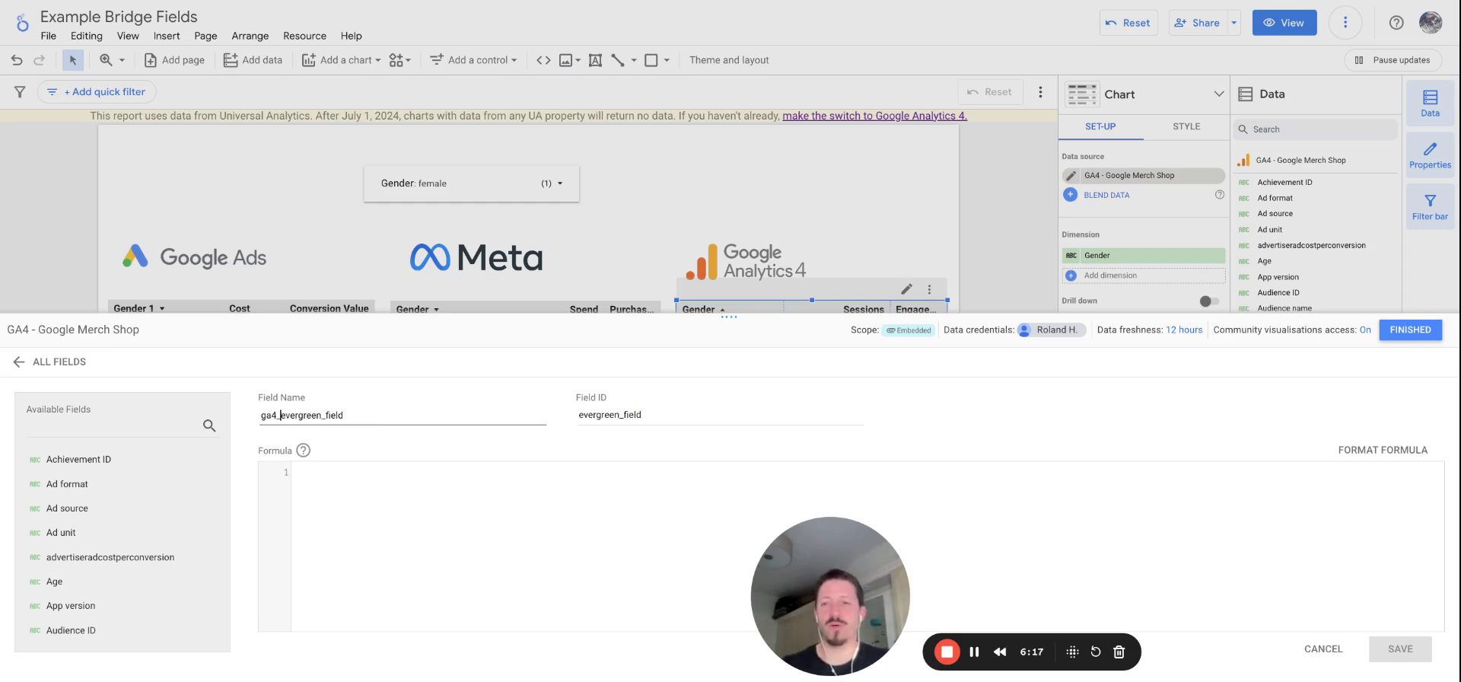
pyautogui.click(438, 469)
pyautogui.write('gen')
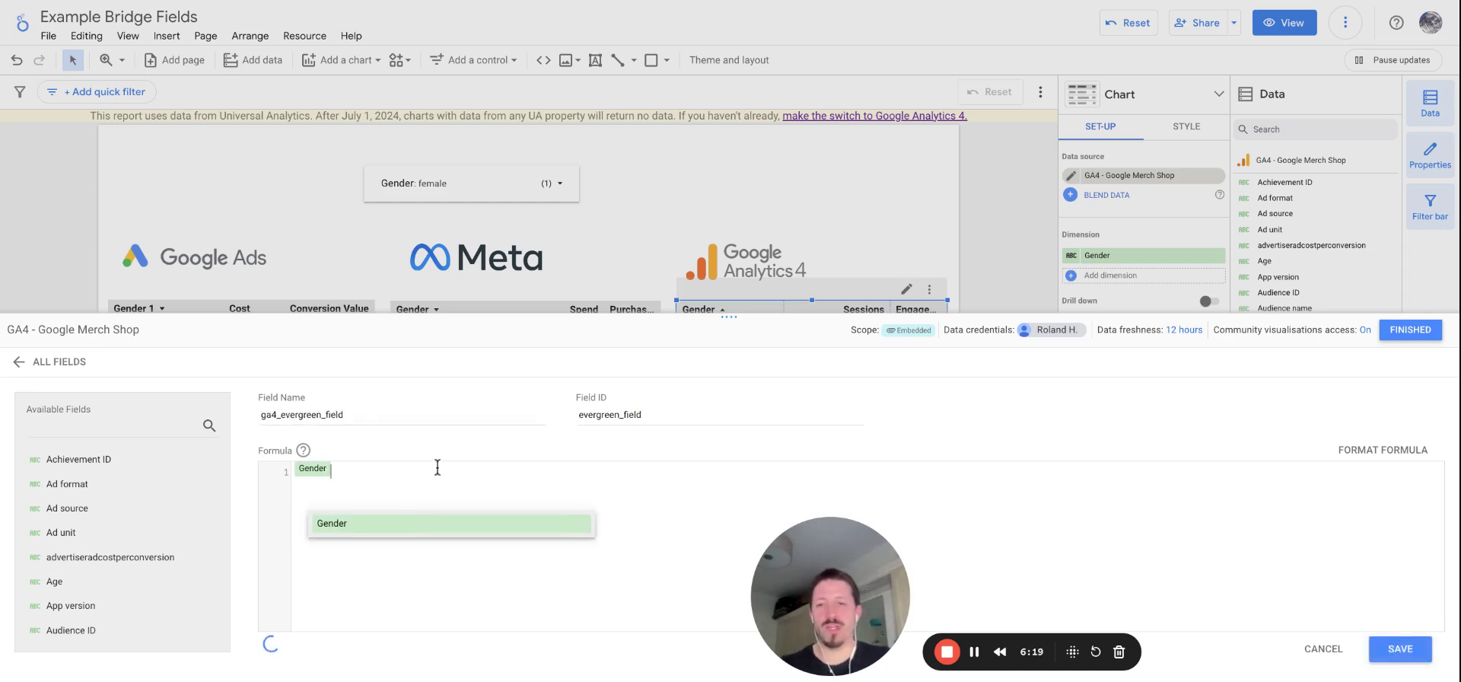
pyautogui.press('Return')
pyautogui.click(1401, 649)
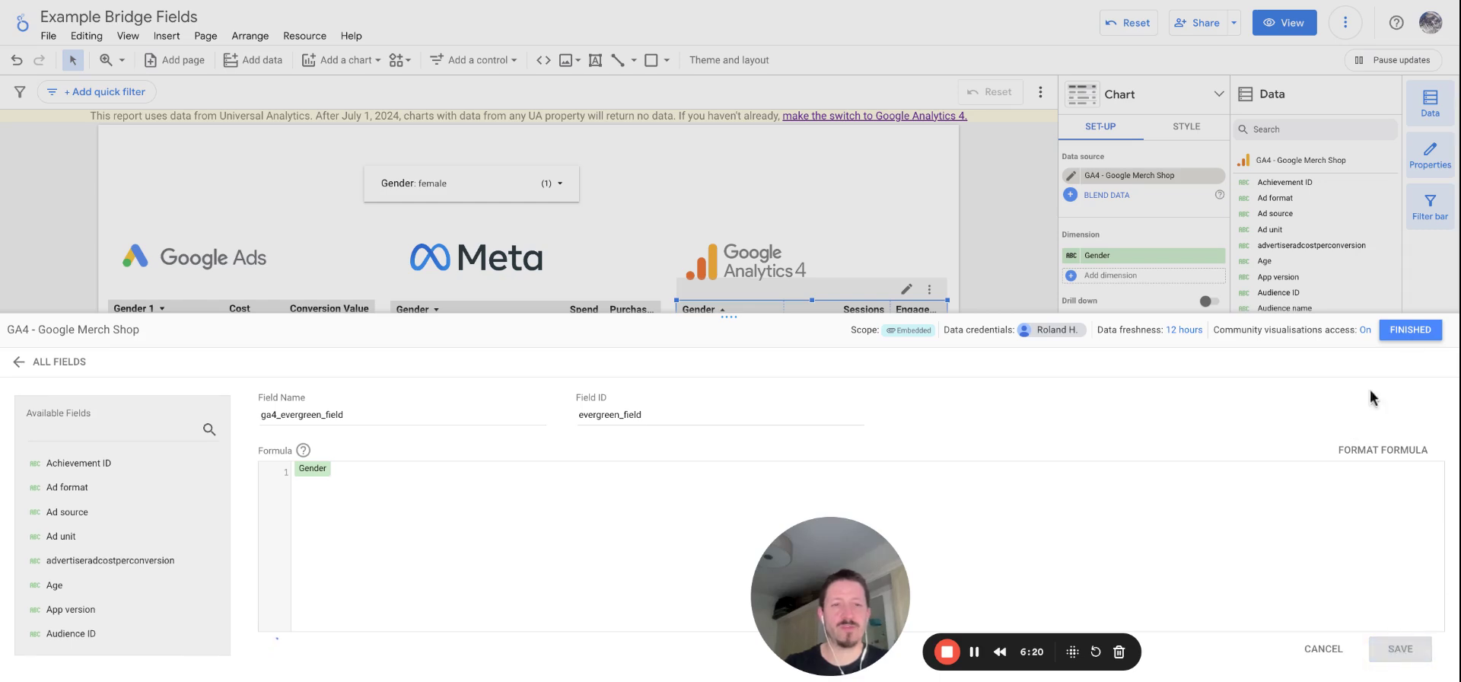
pyautogui.click(1411, 331)
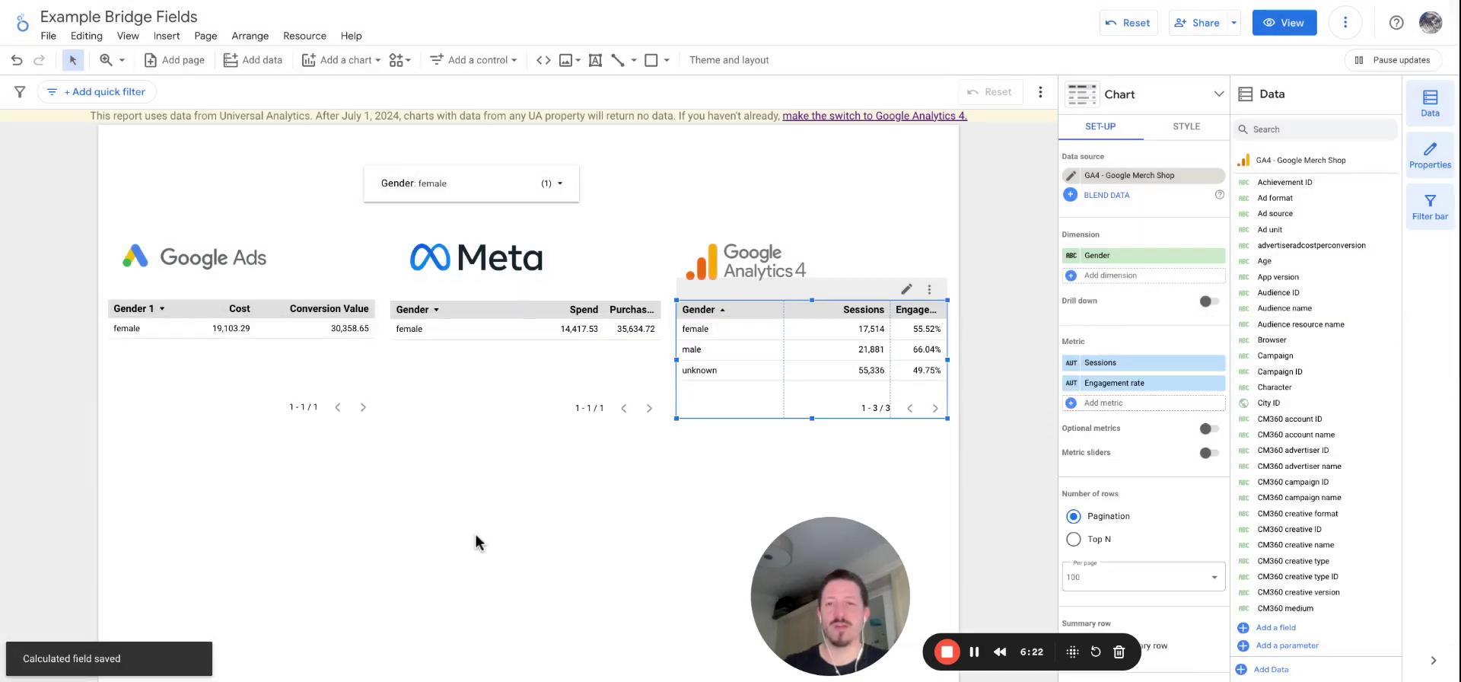
pyautogui.click(471, 184)
pyautogui.click(467, 183)
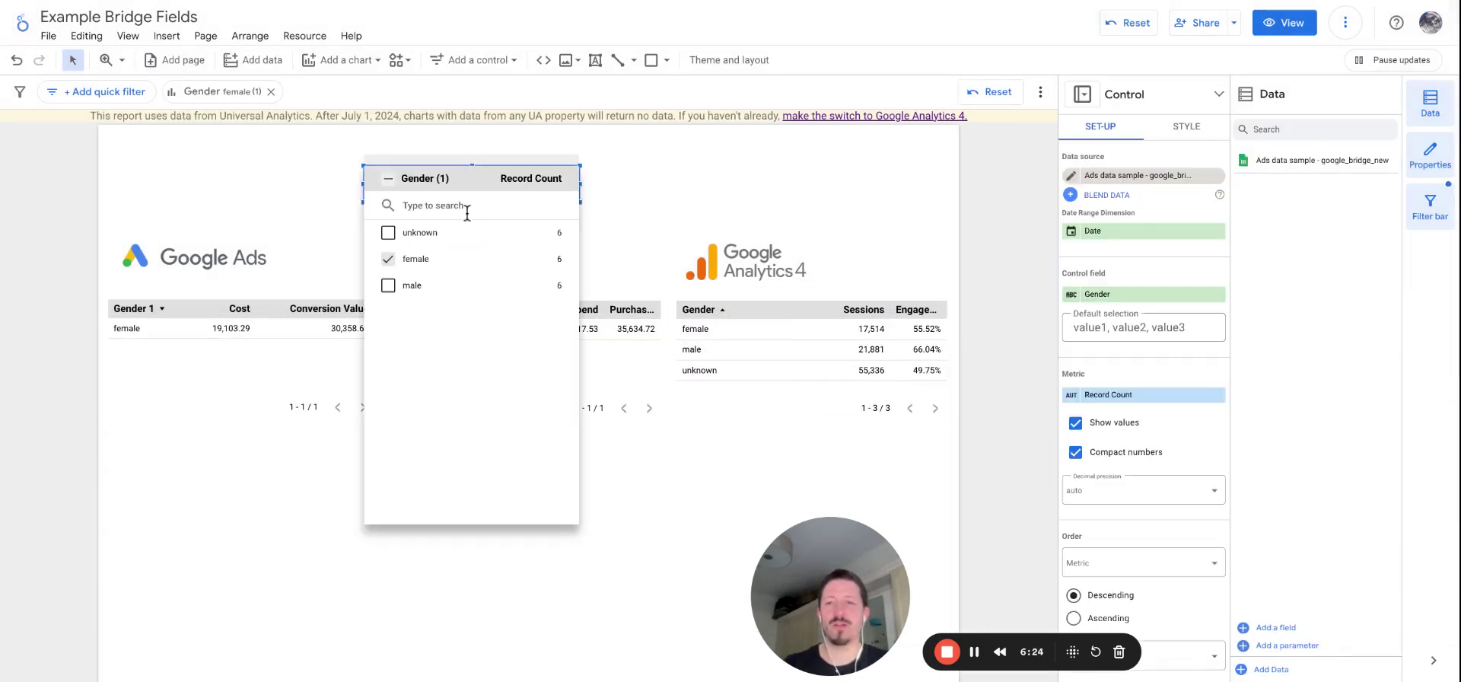
pyautogui.click(390, 182)
pyautogui.click(292, 171)
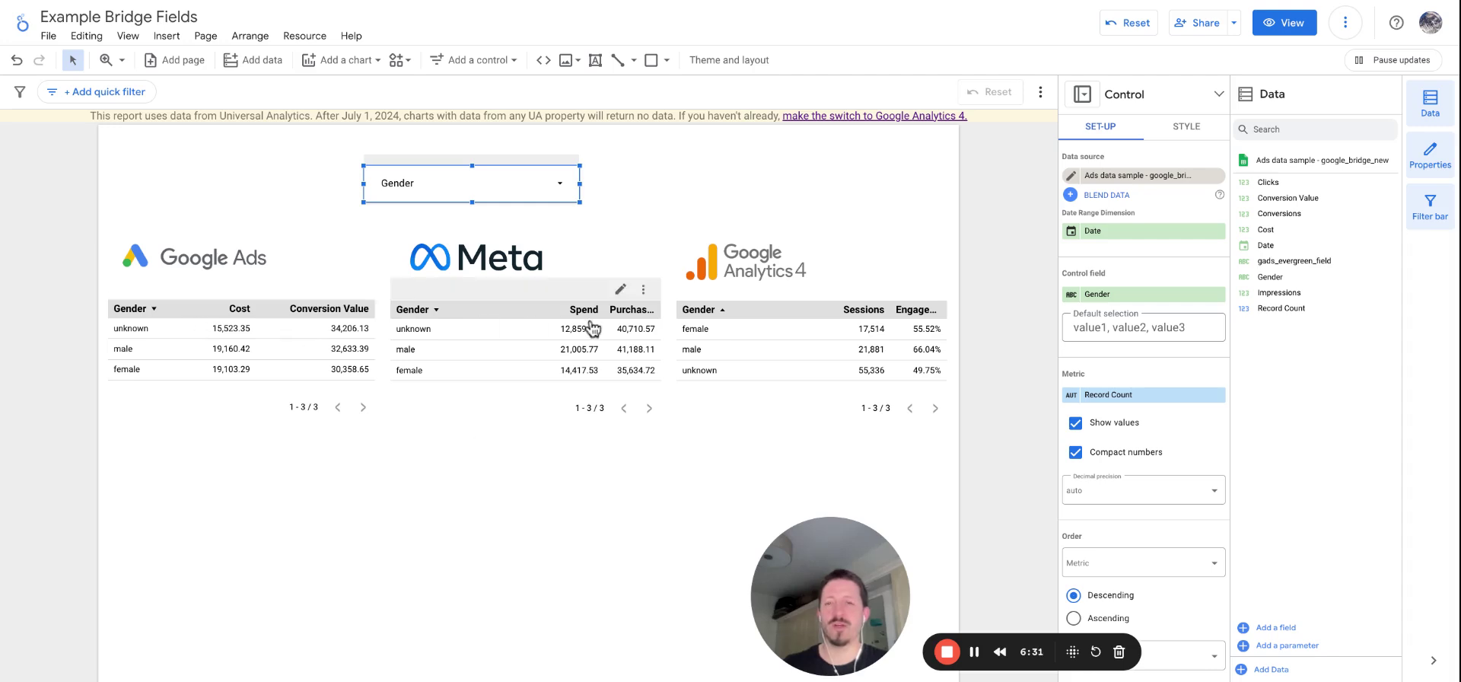
pyautogui.click(558, 188)
pyautogui.click(542, 260)
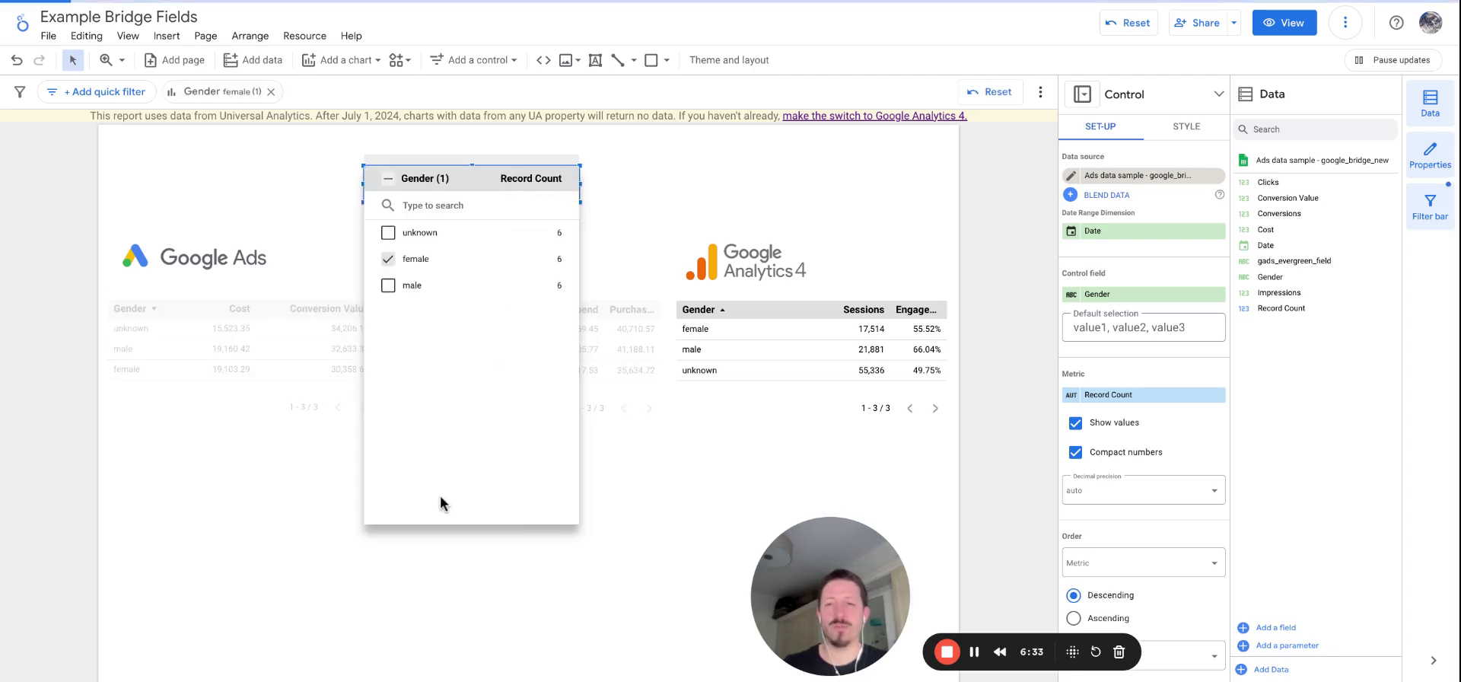
pyautogui.click(401, 586)
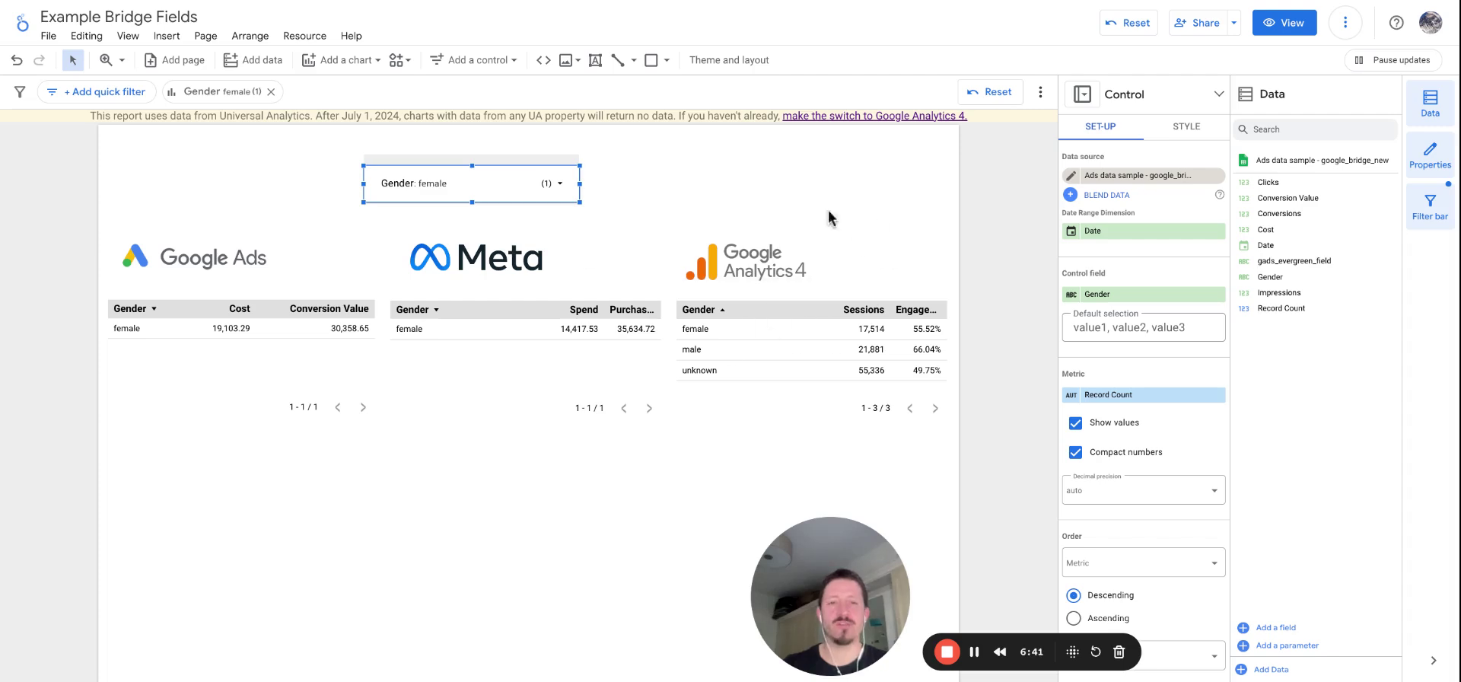
# - Sort the Google Ads table by Cost, reversing the sort direction
pyautogui.click(446, 313)
pyautogui.click(236, 310)
pyautogui.click(235, 310)
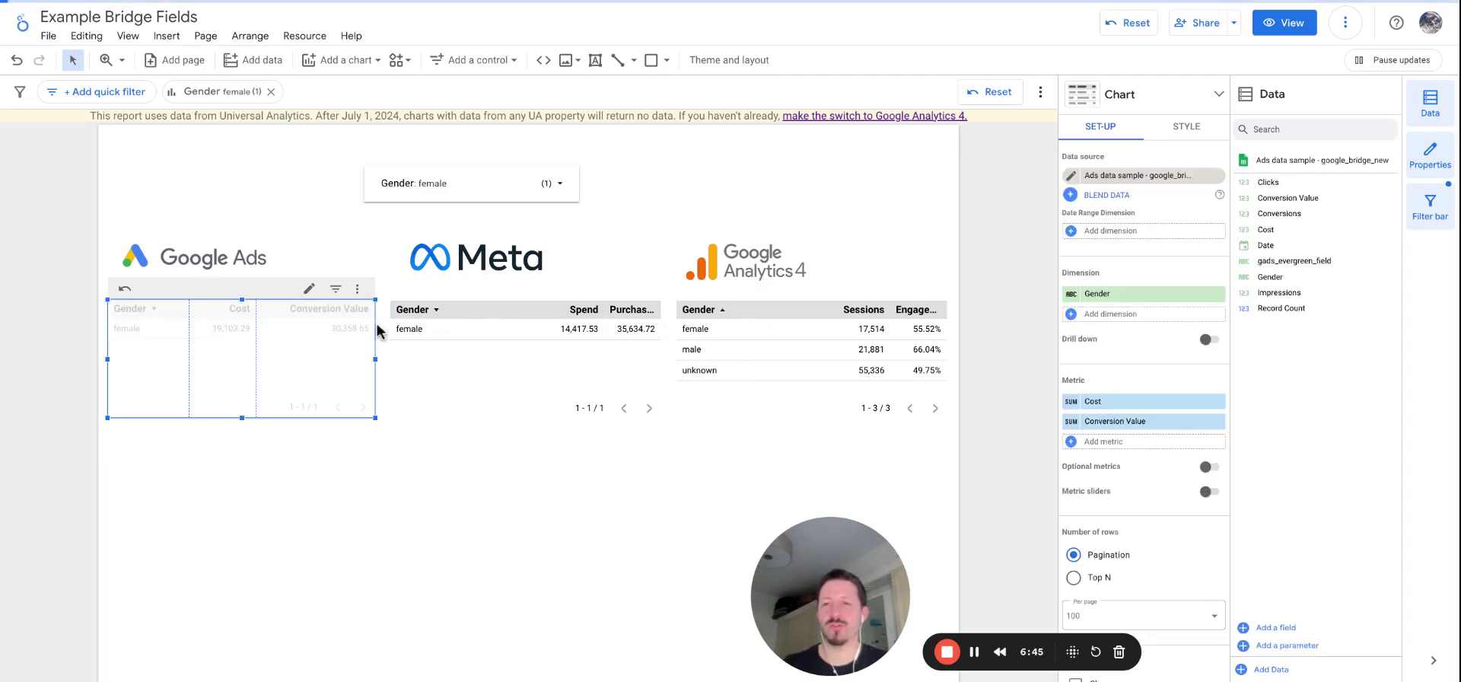
pyautogui.click(480, 343)
# - Clear the female filter and begin a new calculated field on the Google Ads data
pyautogui.click(240, 348)
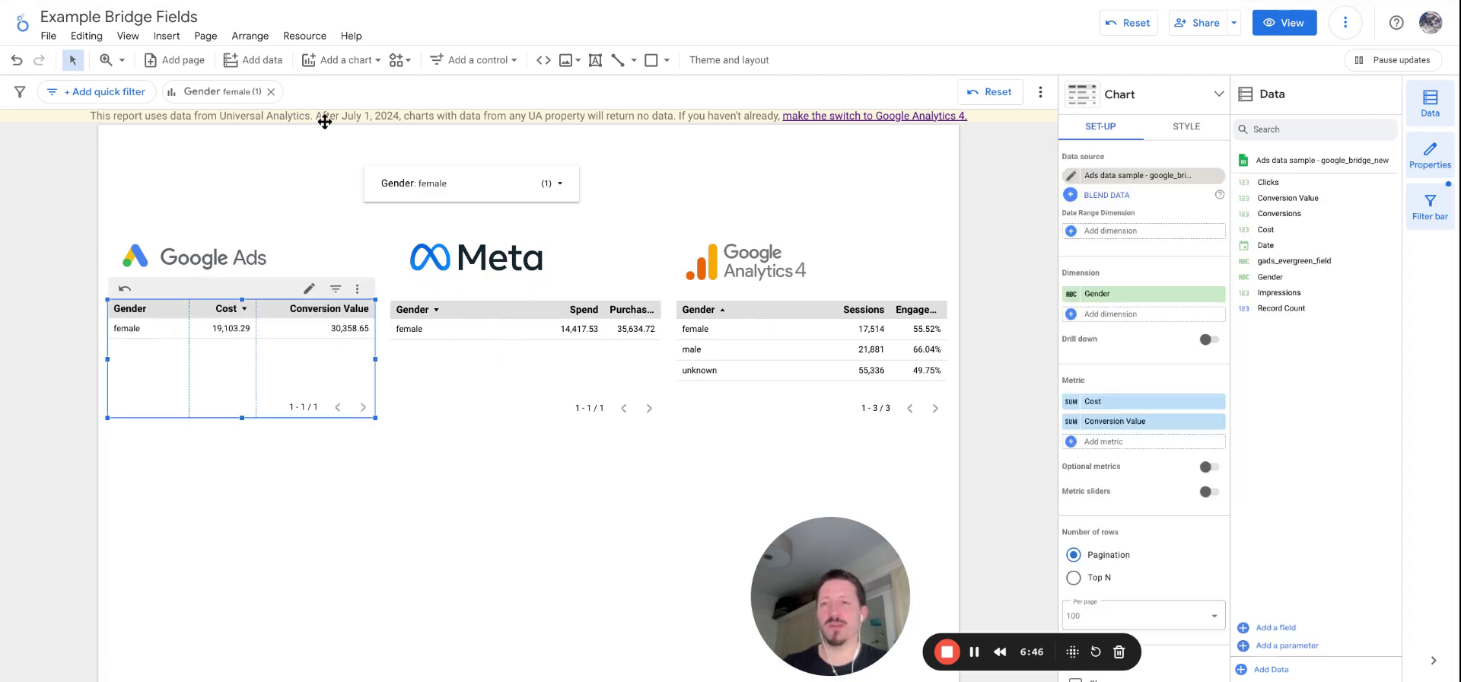
pyautogui.click(271, 91)
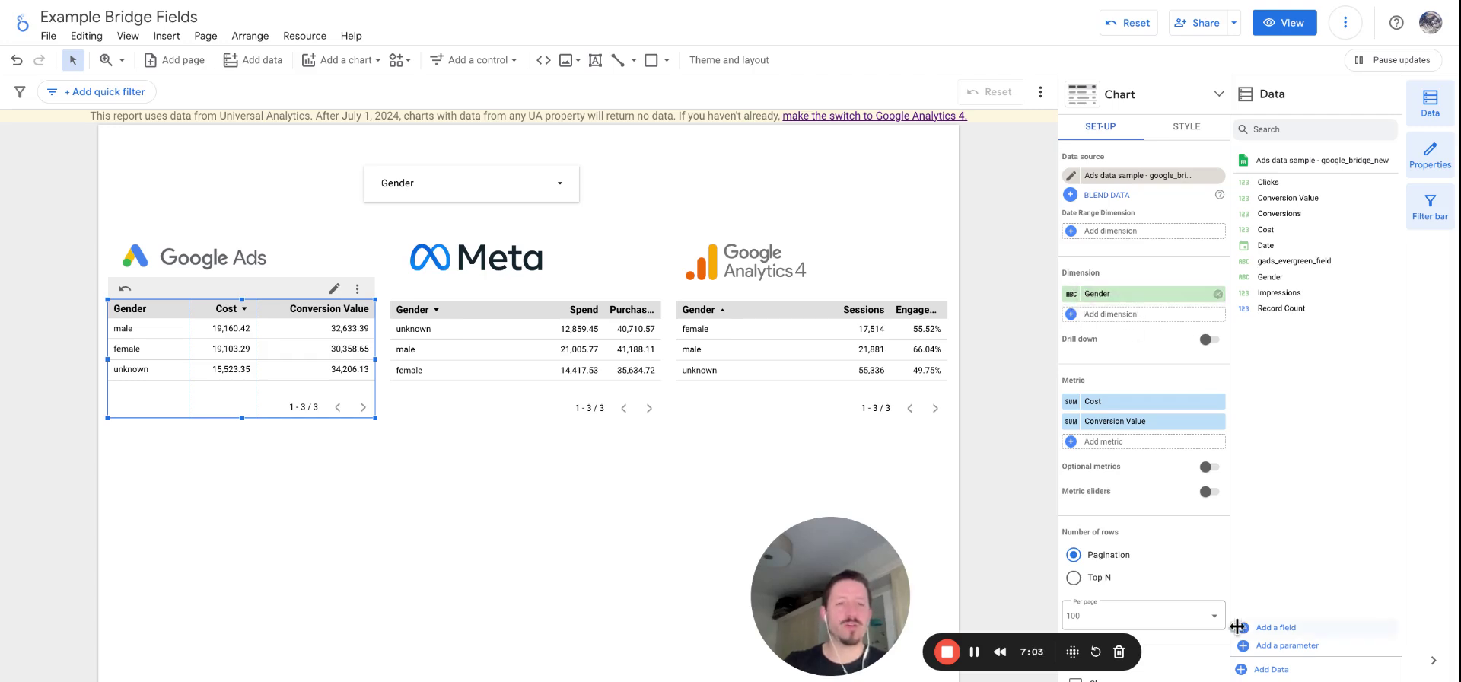
pyautogui.click(1273, 628)
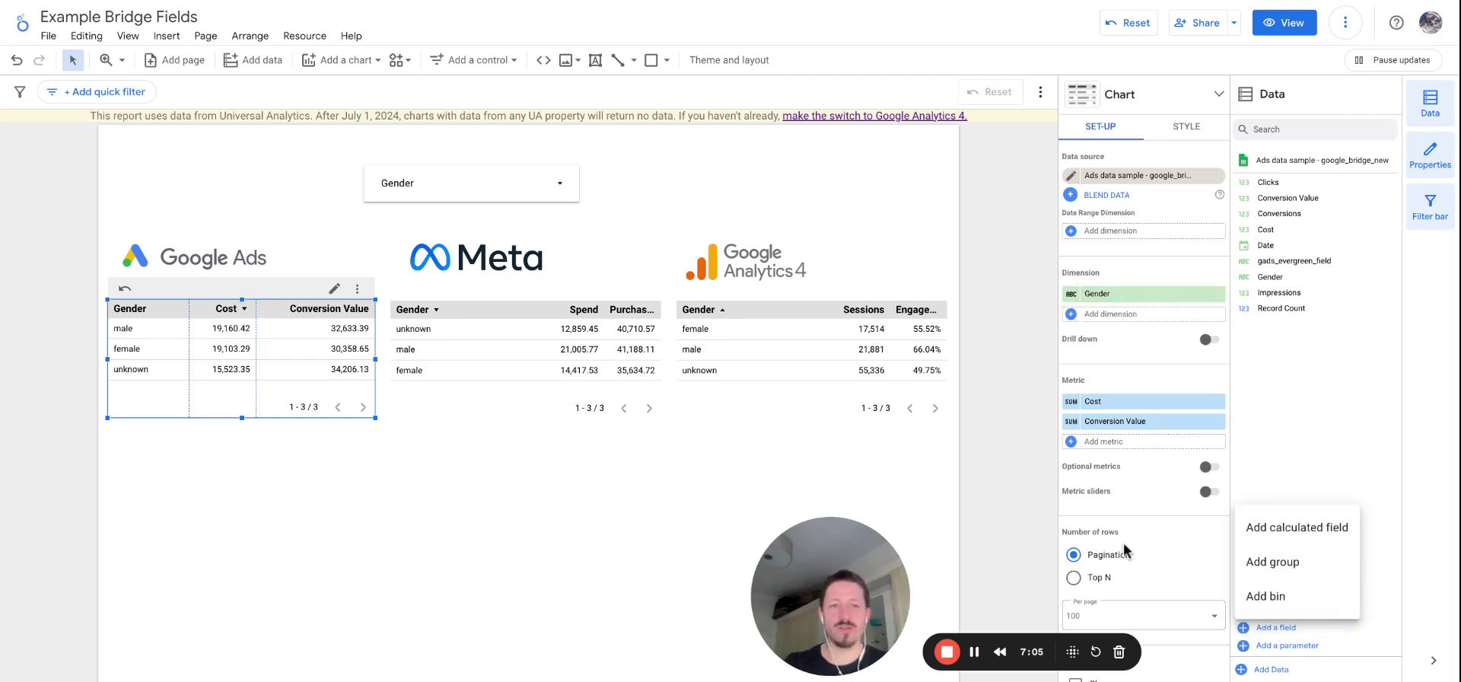
pyautogui.click(1267, 527)
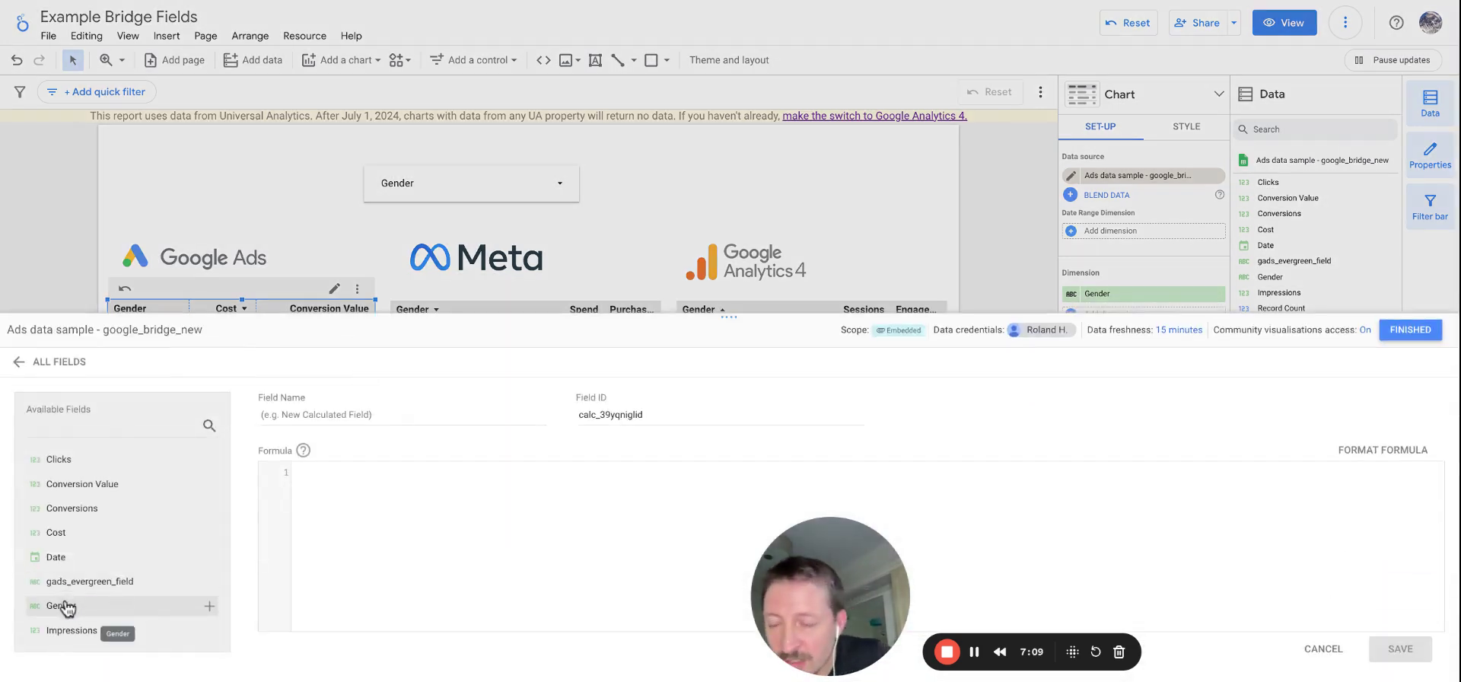
# - Return to the google_bridge_new field list and inspect the Gender field's options next to gads_evergreen_field
pyautogui.click(19, 364)
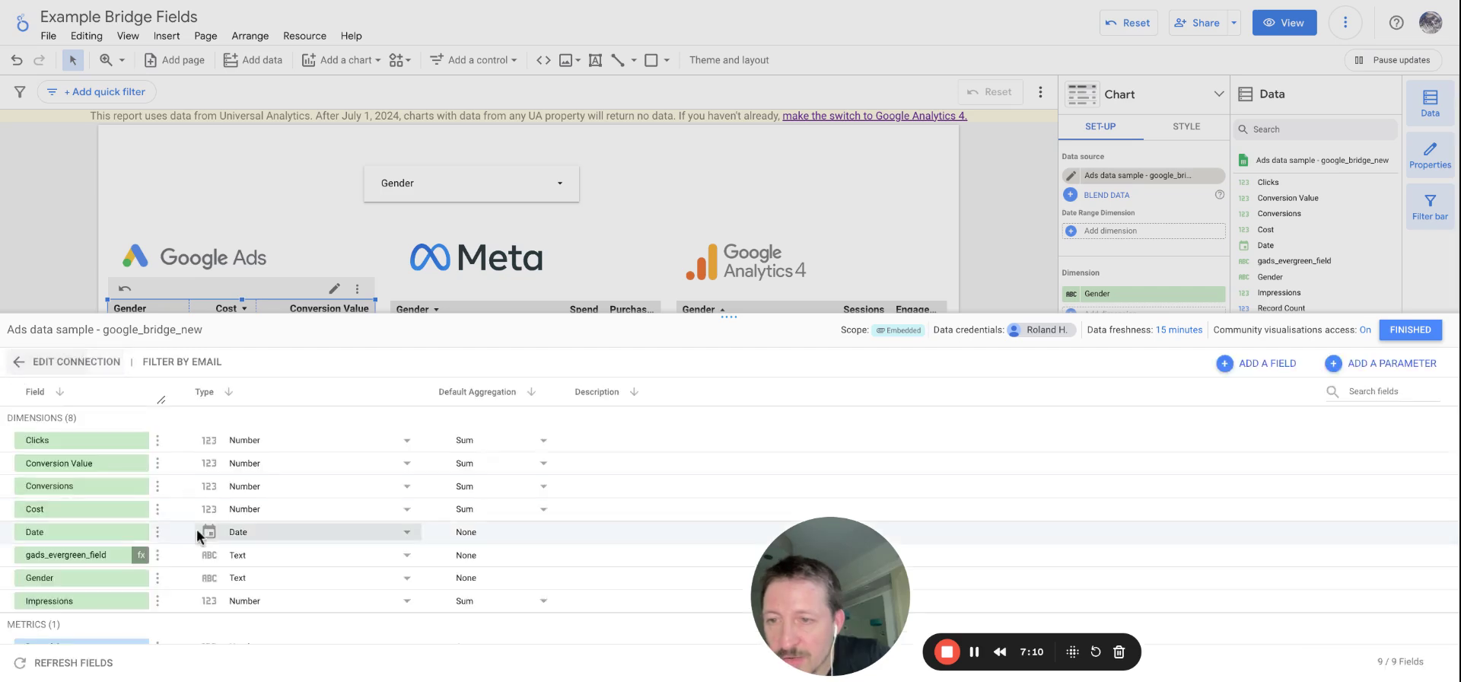
pyautogui.click(158, 579)
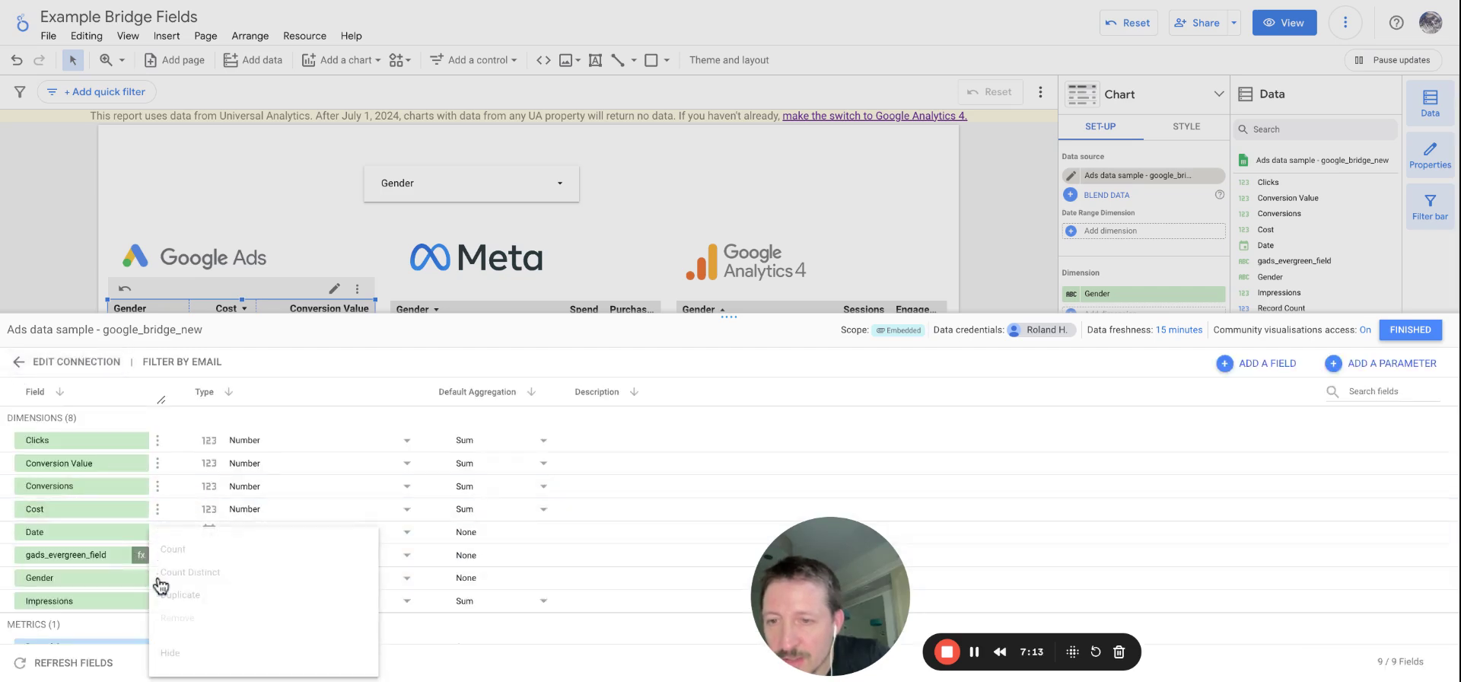
pyautogui.click(553, 586)
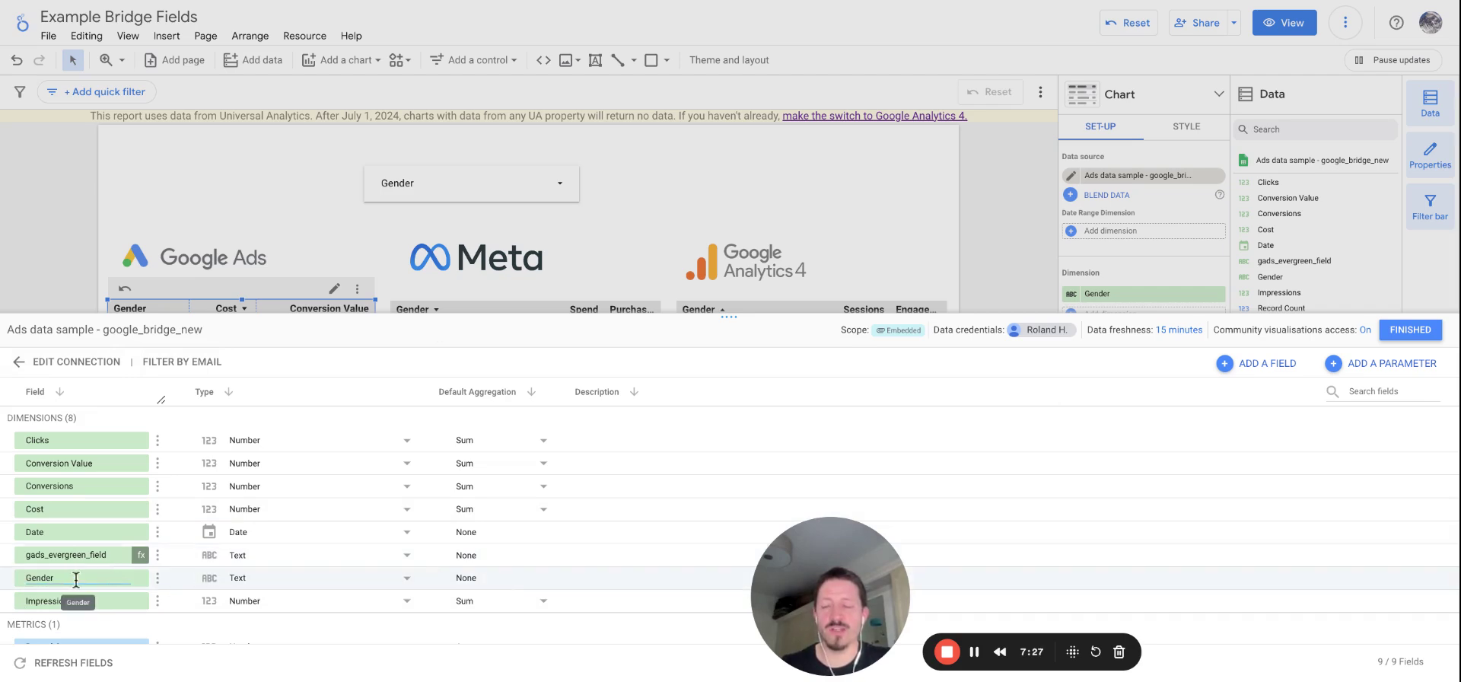
pyautogui.moveTo(78, 579); pyautogui.dragTo(143, 578)
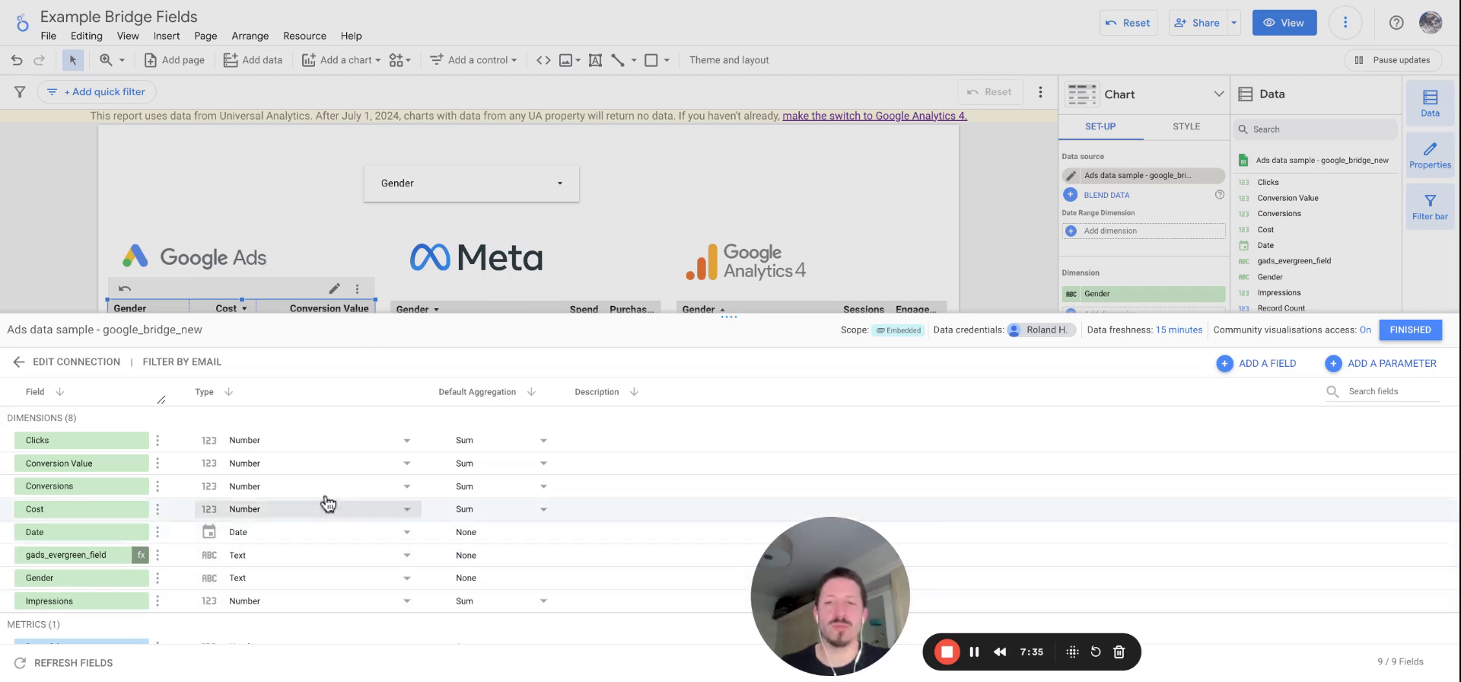
# - Close the data source editor and select the Gender drop-down control, checking its value list
pyautogui.click(1411, 330)
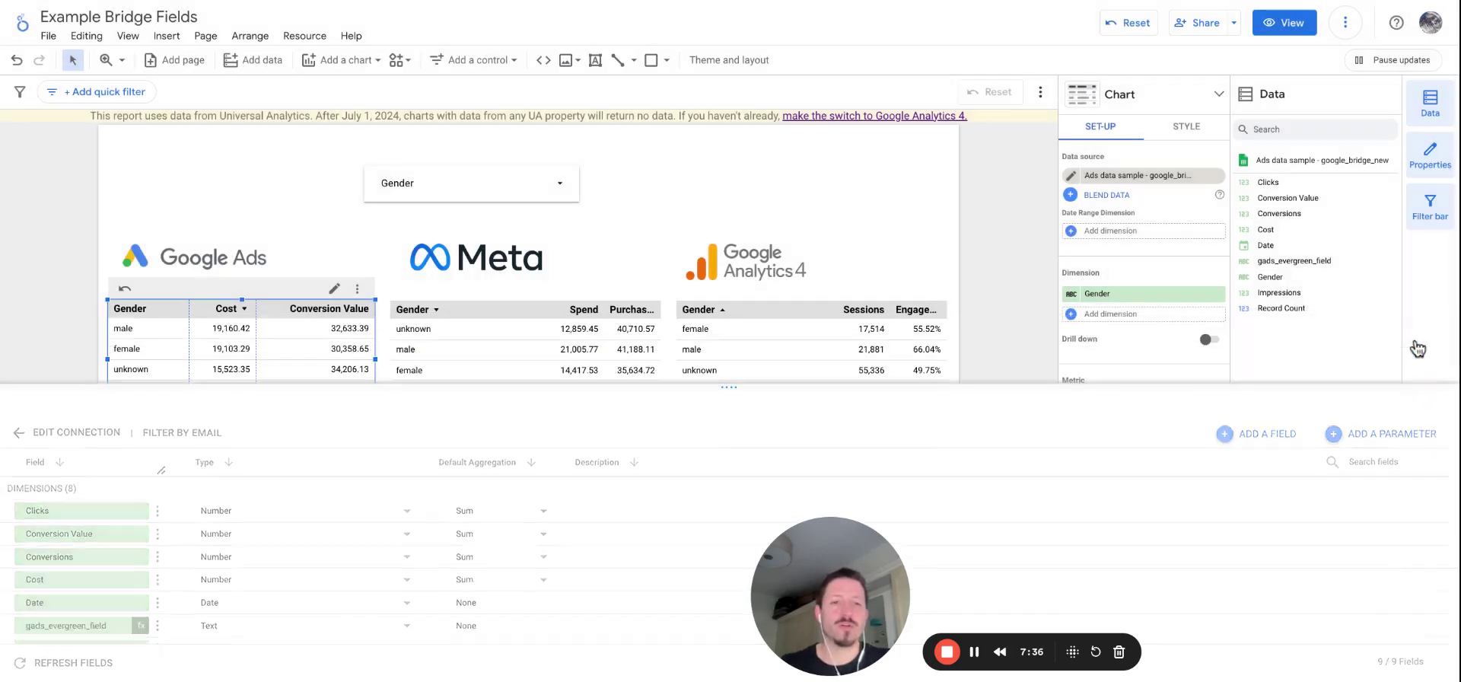
pyautogui.click(422, 453)
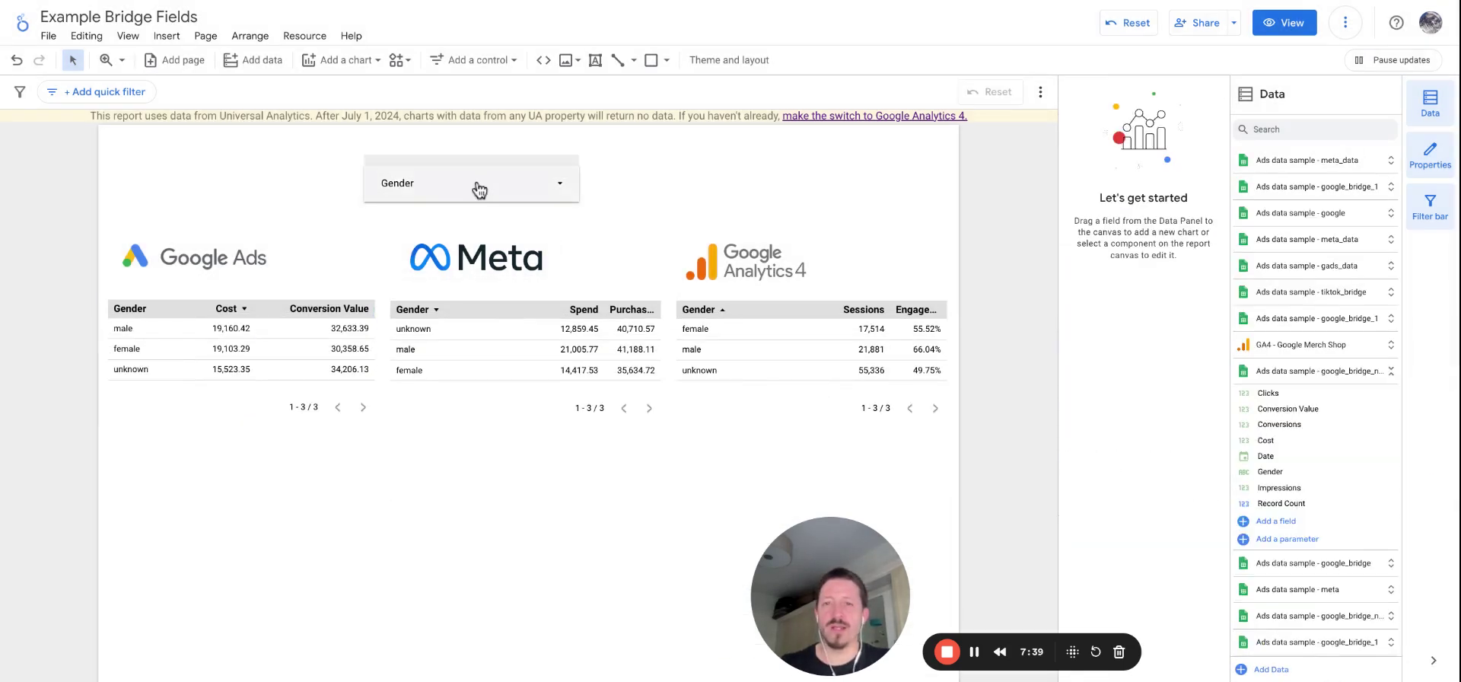
pyautogui.click(537, 179)
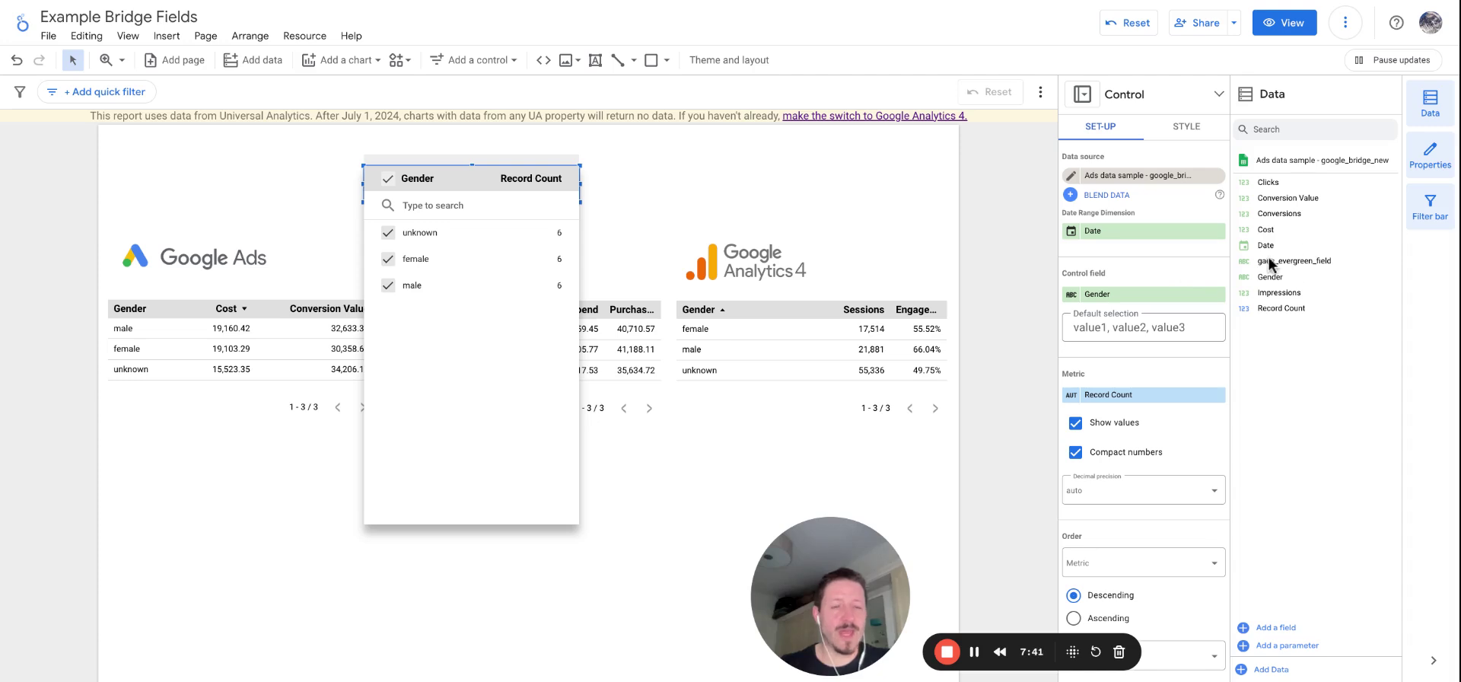
pyautogui.click(1279, 259)
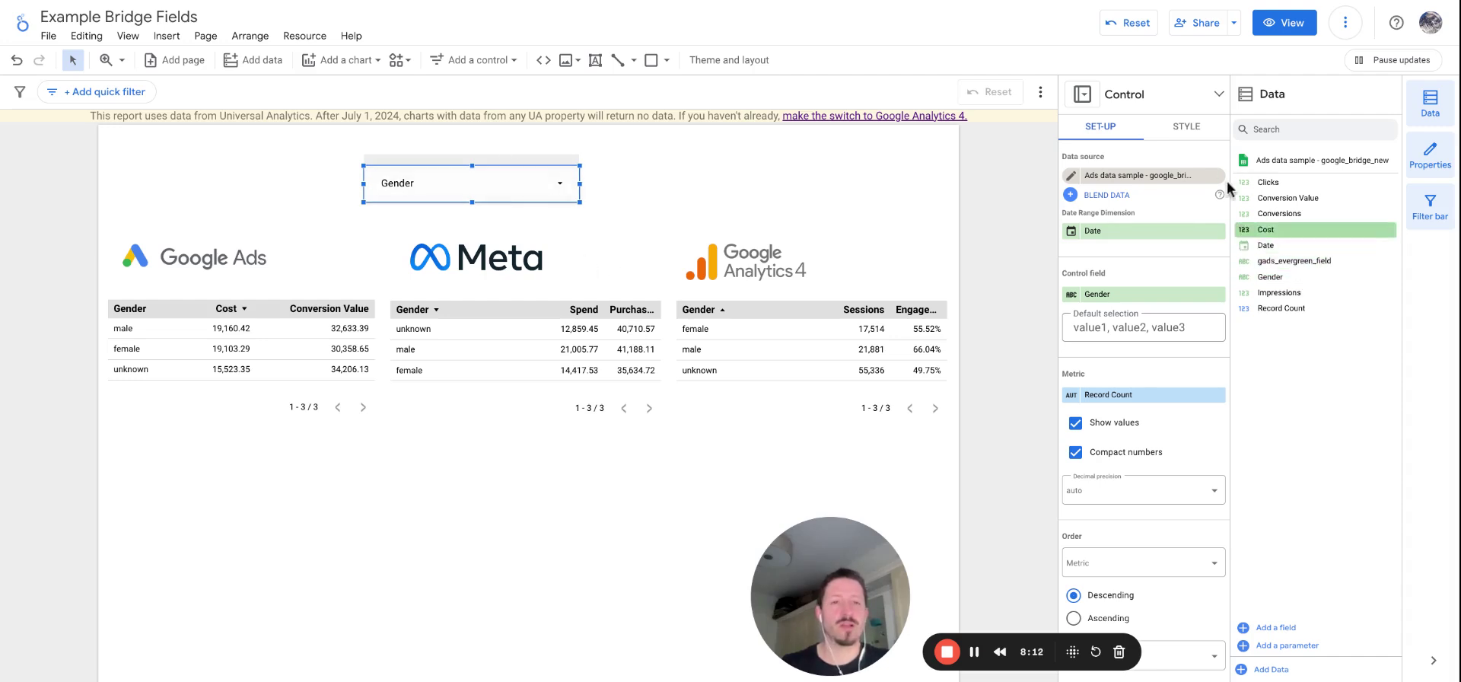
# - Make gads_evergreen_field the drop-down's control field and rename it 'Gender New'
pyautogui.moveTo(1299, 261); pyautogui.dragTo(1073, 296)
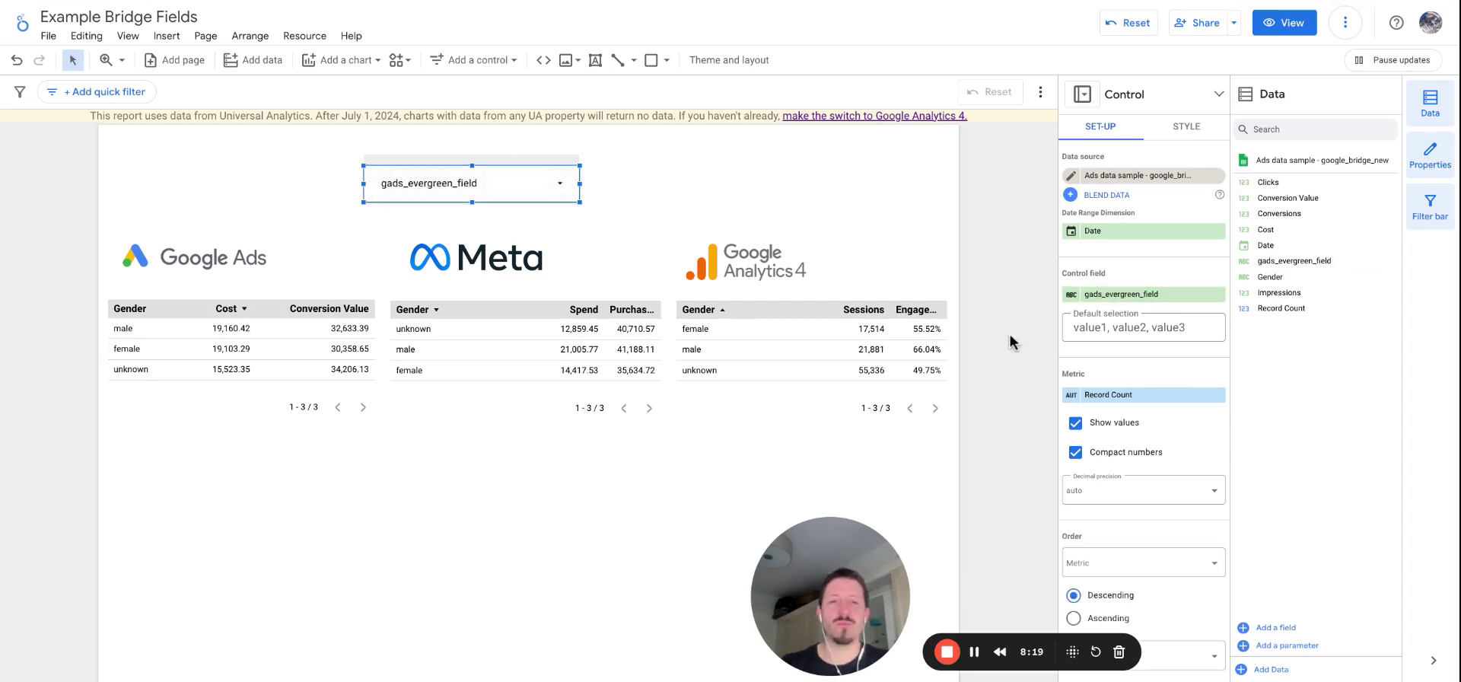
pyautogui.click(1071, 296)
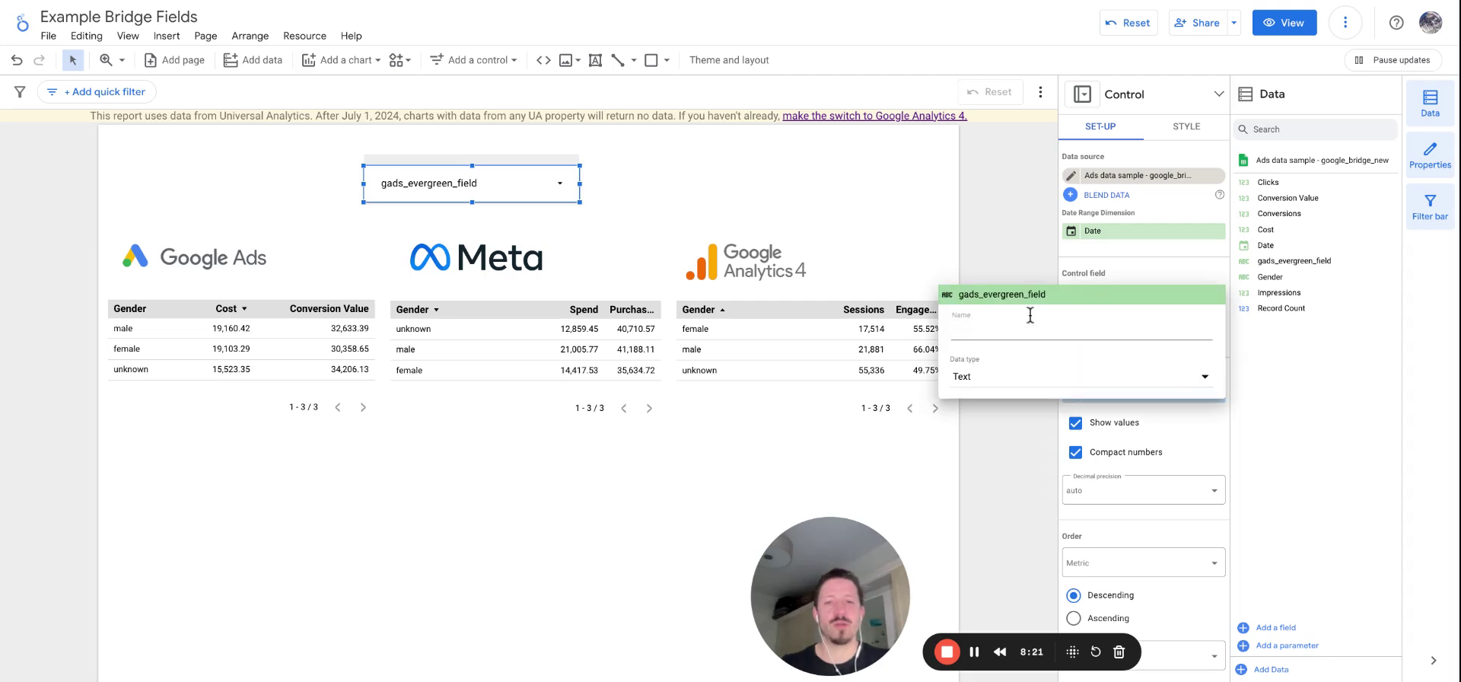
pyautogui.write('Gender New')
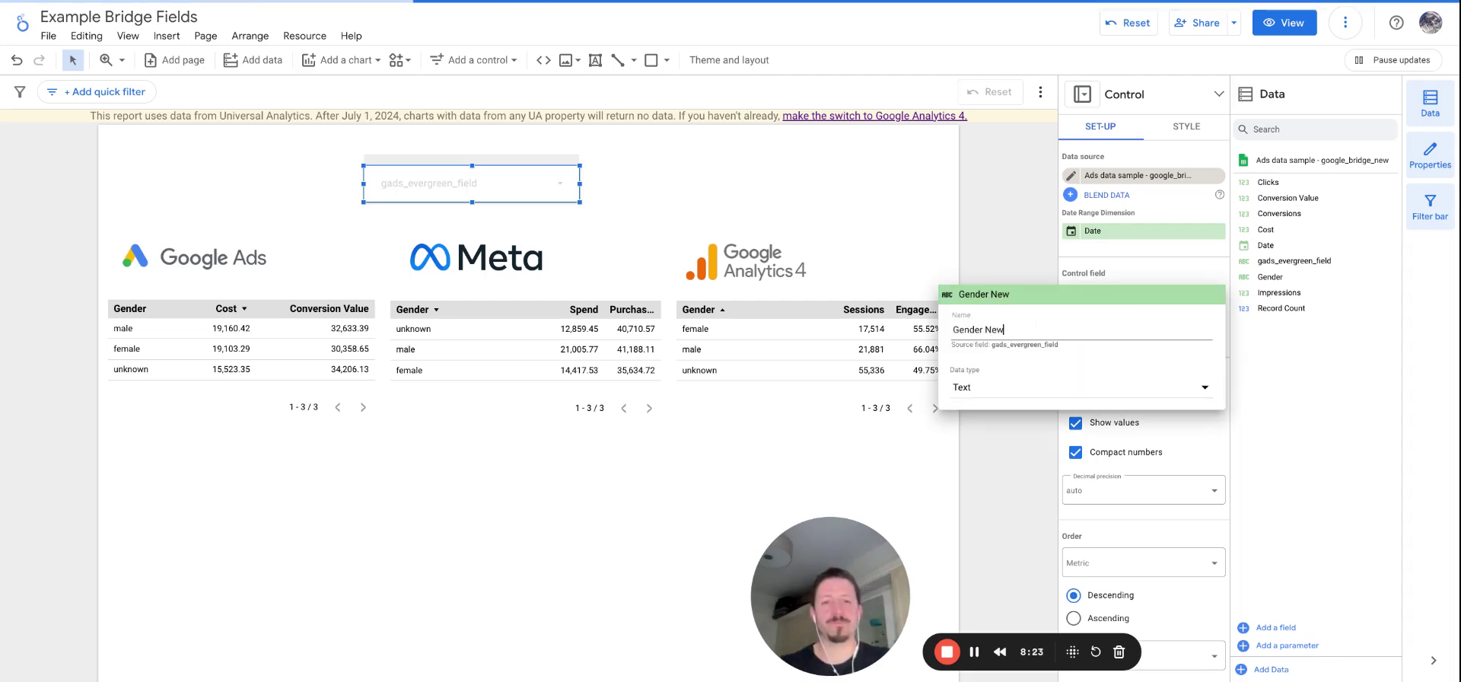
pyautogui.press('Return')
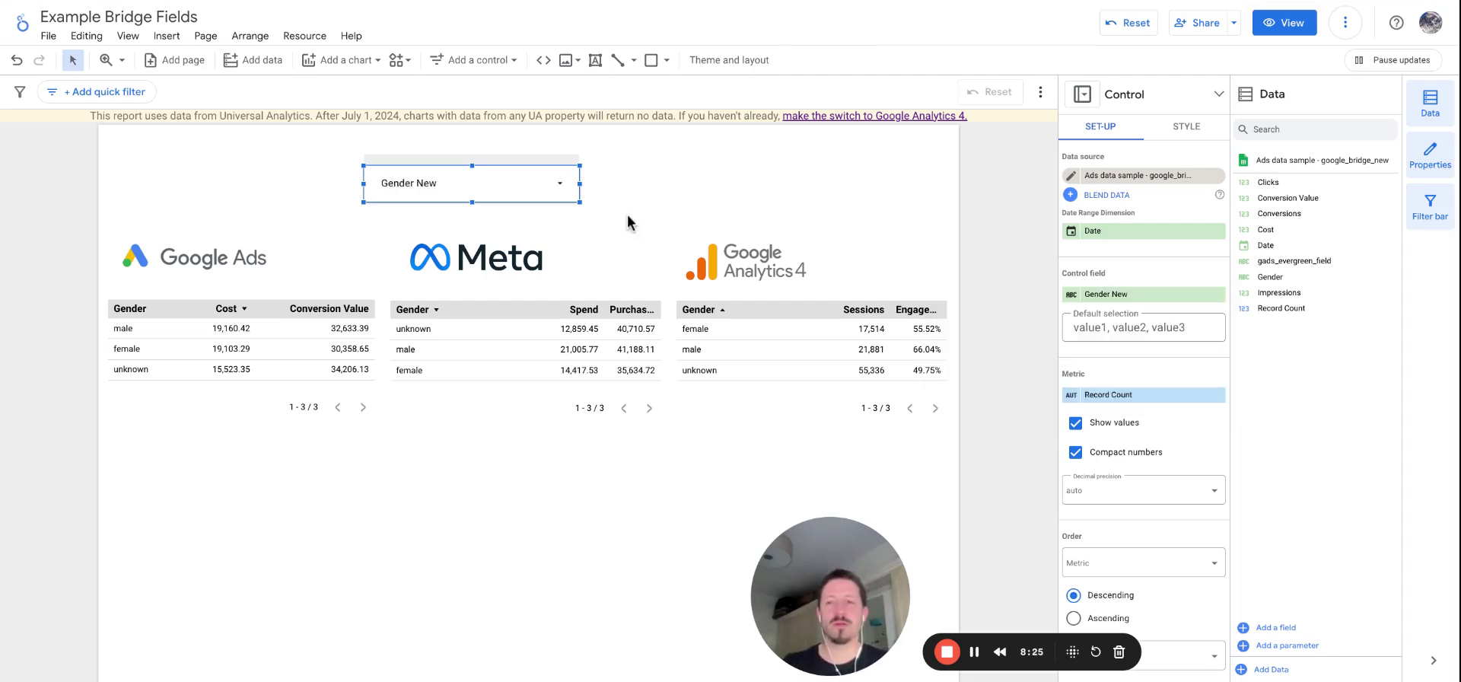
# - Set the Gender New drop-down to show only female
pyautogui.click(567, 196)
pyautogui.click(546, 259)
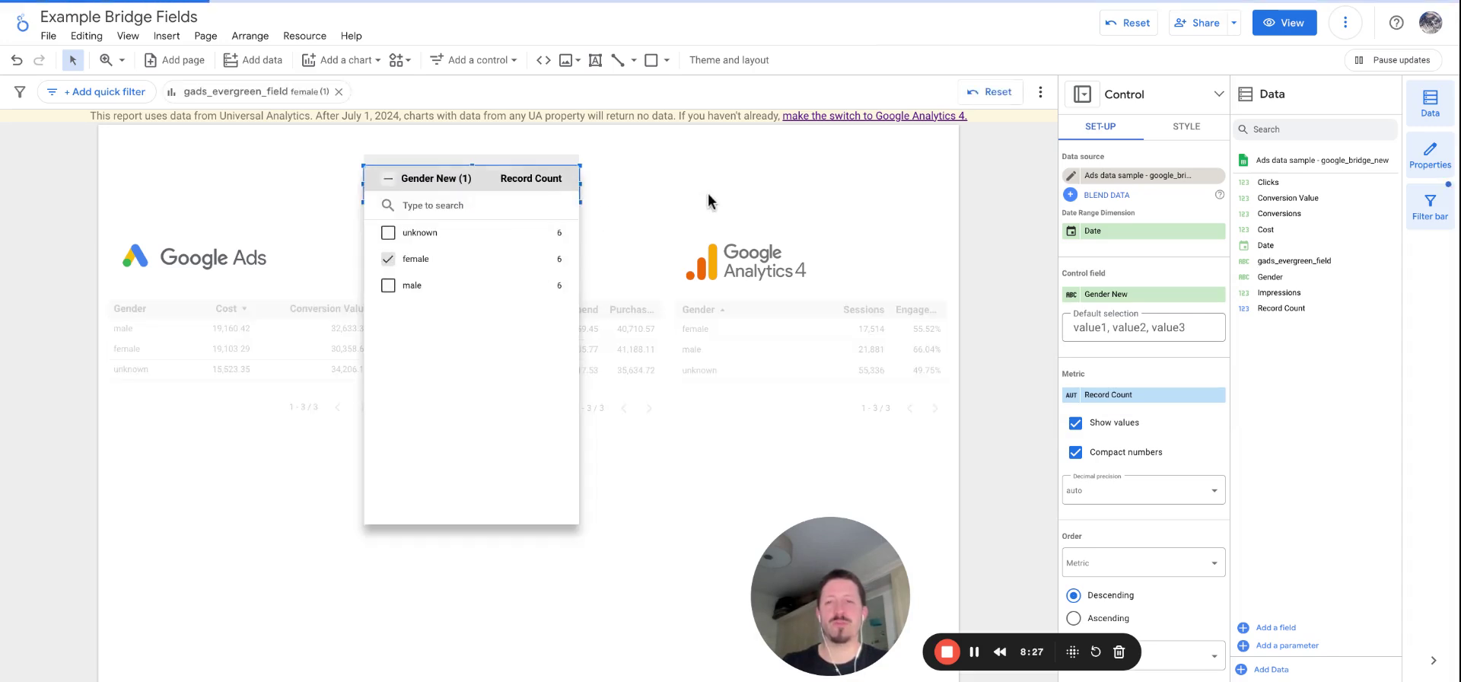
pyautogui.click(707, 194)
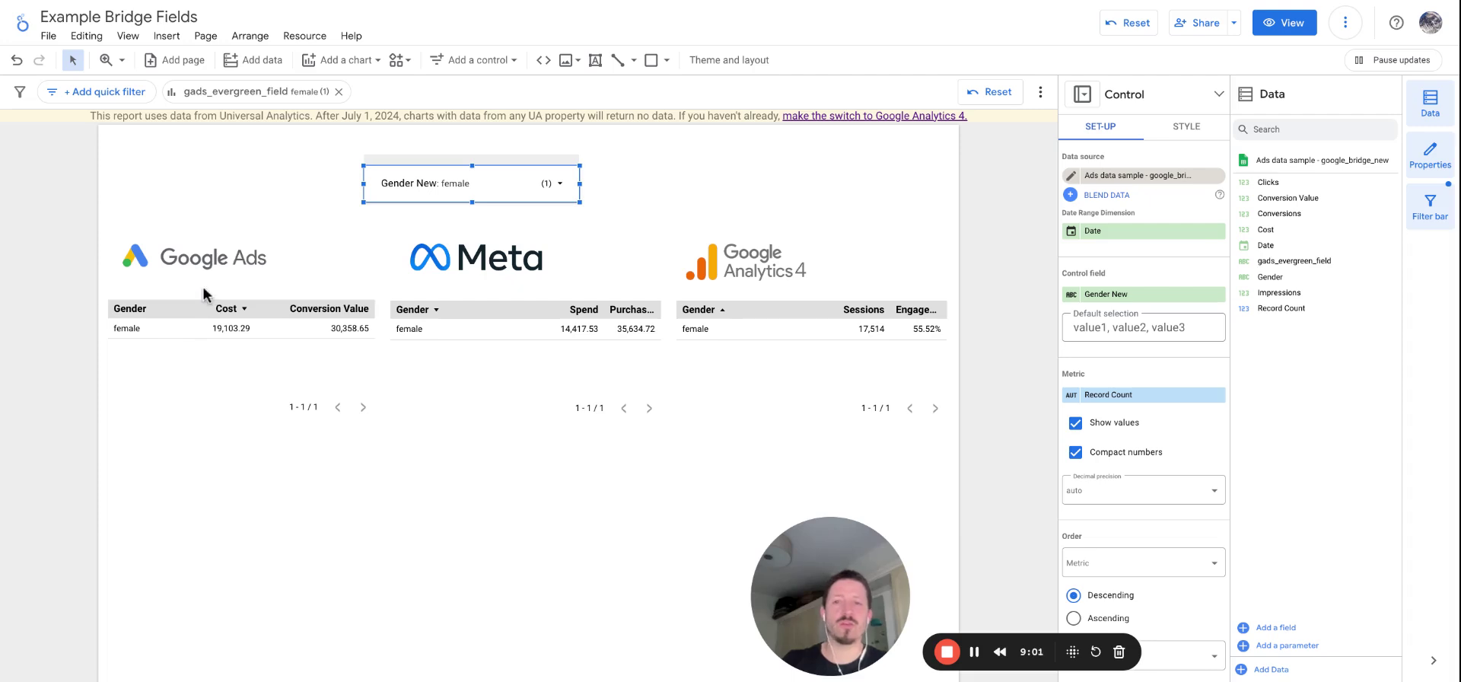
pyautogui.moveTo(253, 326)
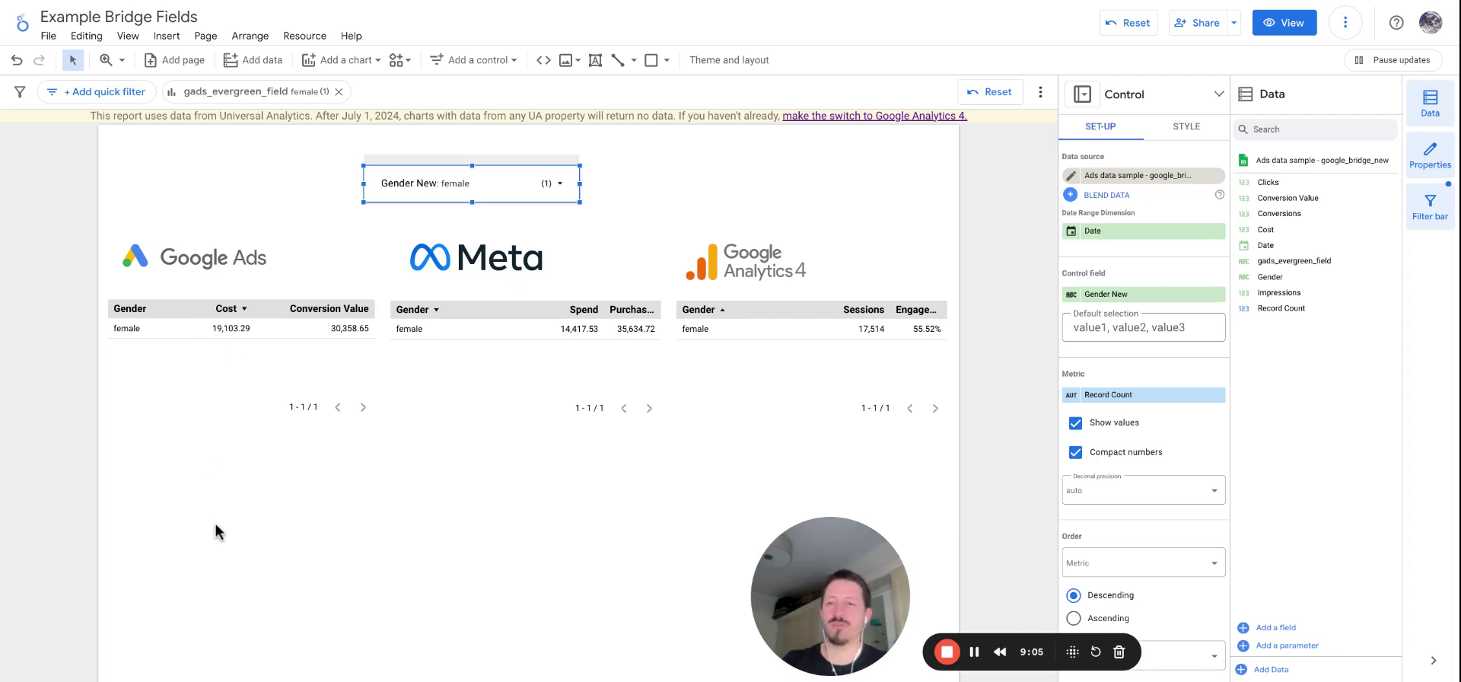
pyautogui.moveTo(303, 415)
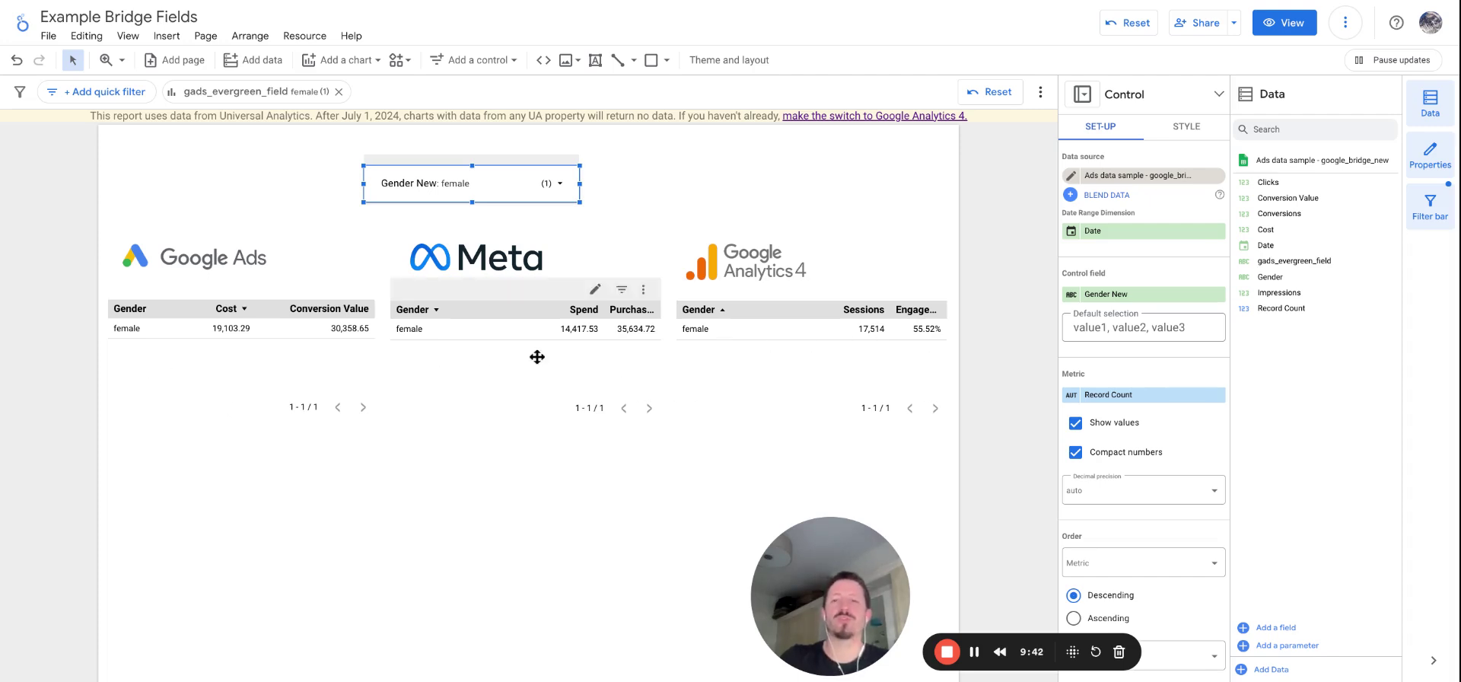
pyautogui.click(562, 189)
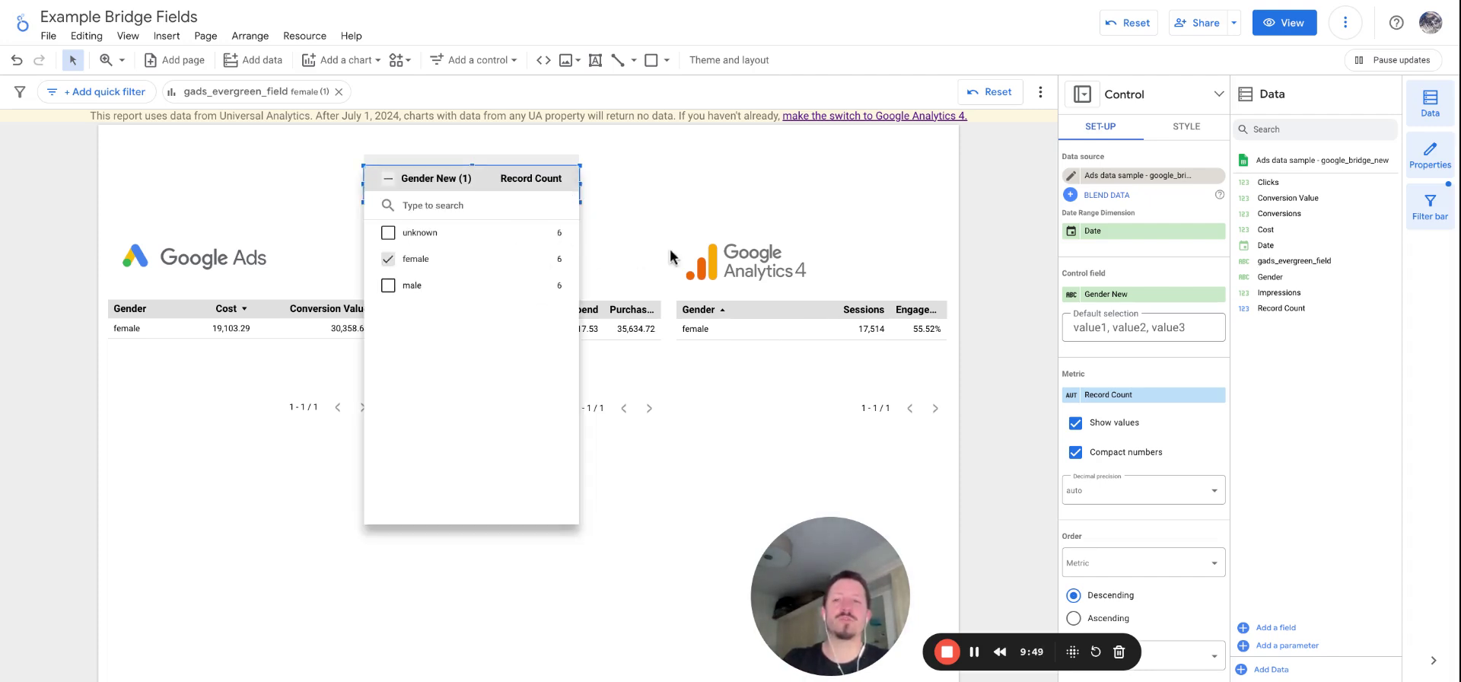
pyautogui.click(682, 199)
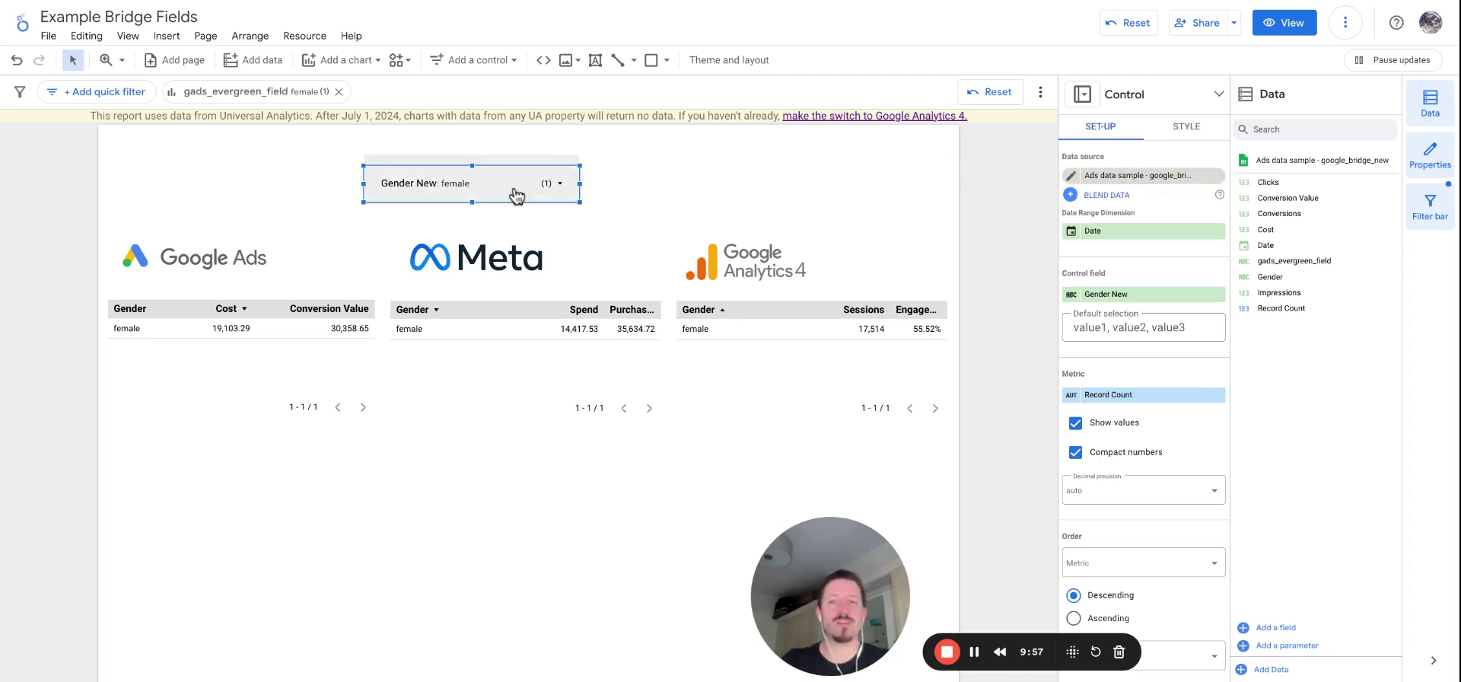
# - Delete the Gender New control and add a new drop-down list above the tables from the Meta table
pyautogui.press('Delete')
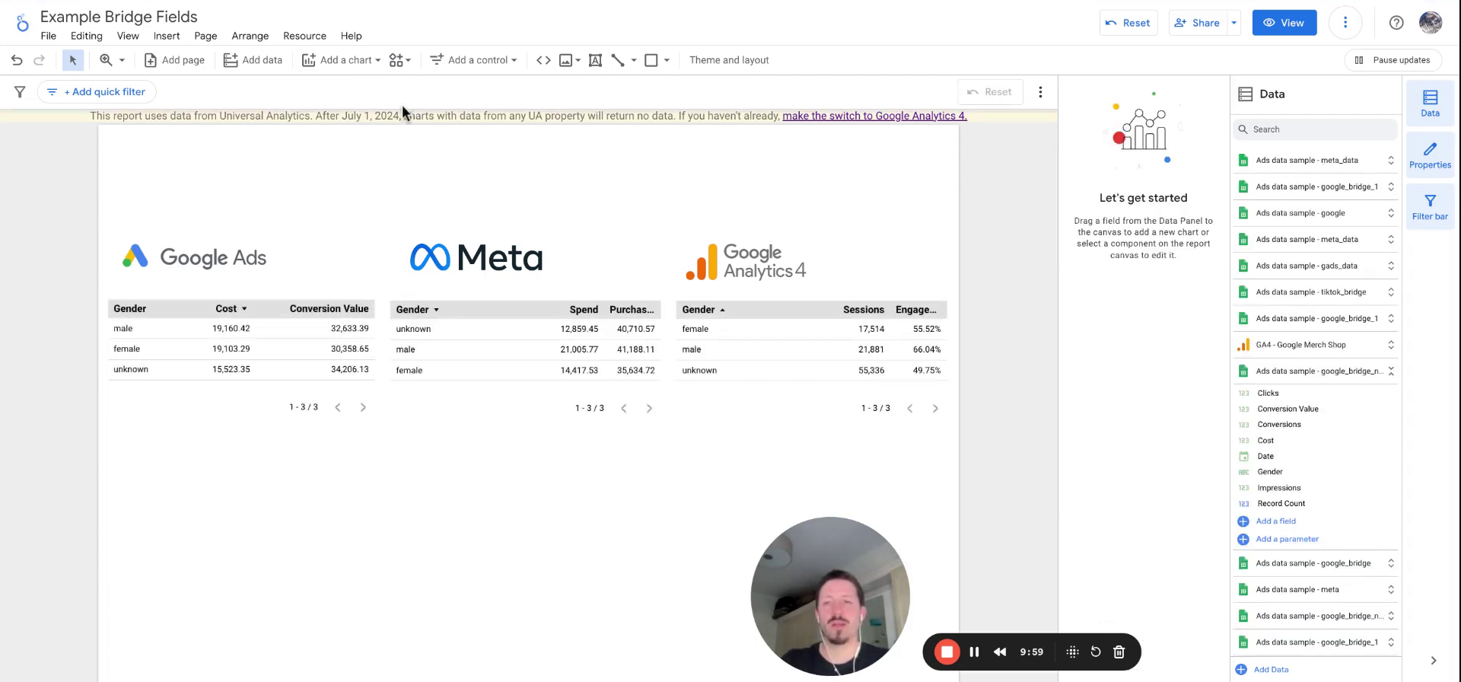
pyautogui.click(476, 62)
pyautogui.click(592, 239)
pyautogui.click(517, 338)
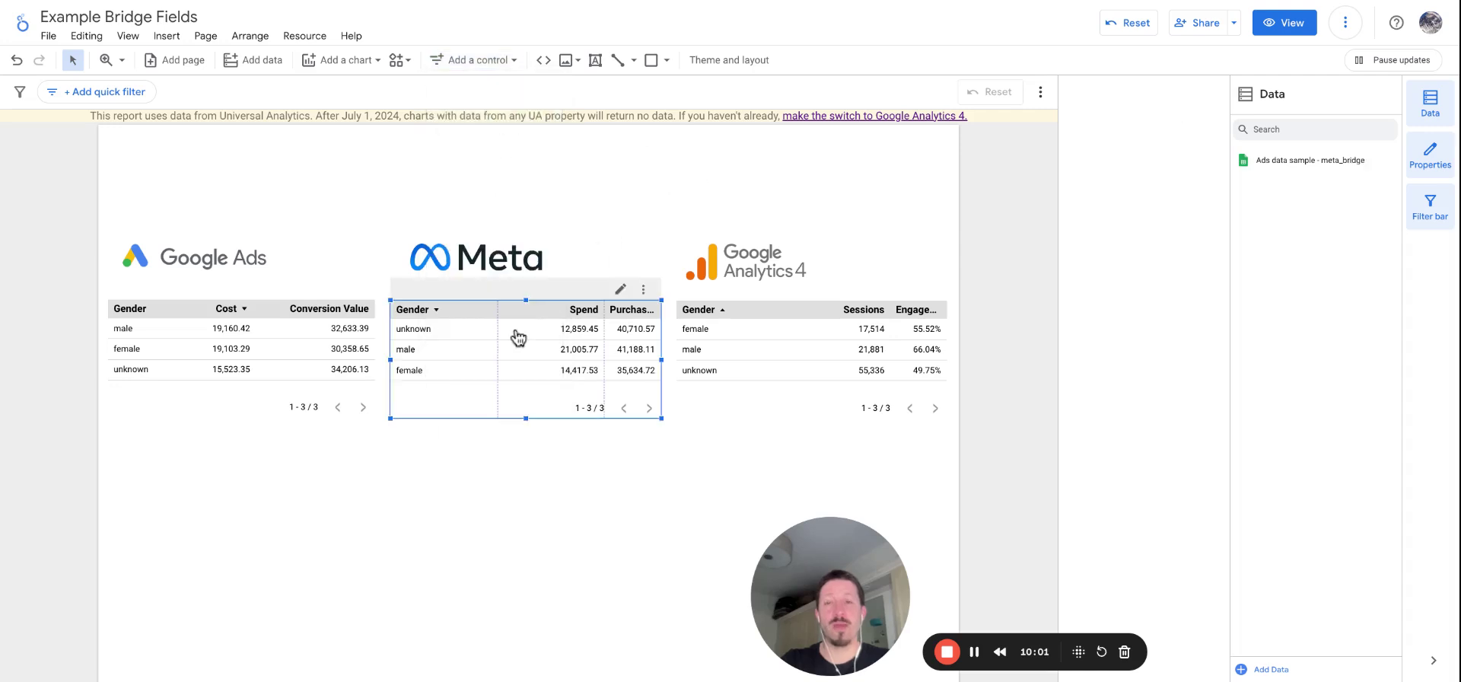
pyautogui.click(479, 59)
pyautogui.click(479, 94)
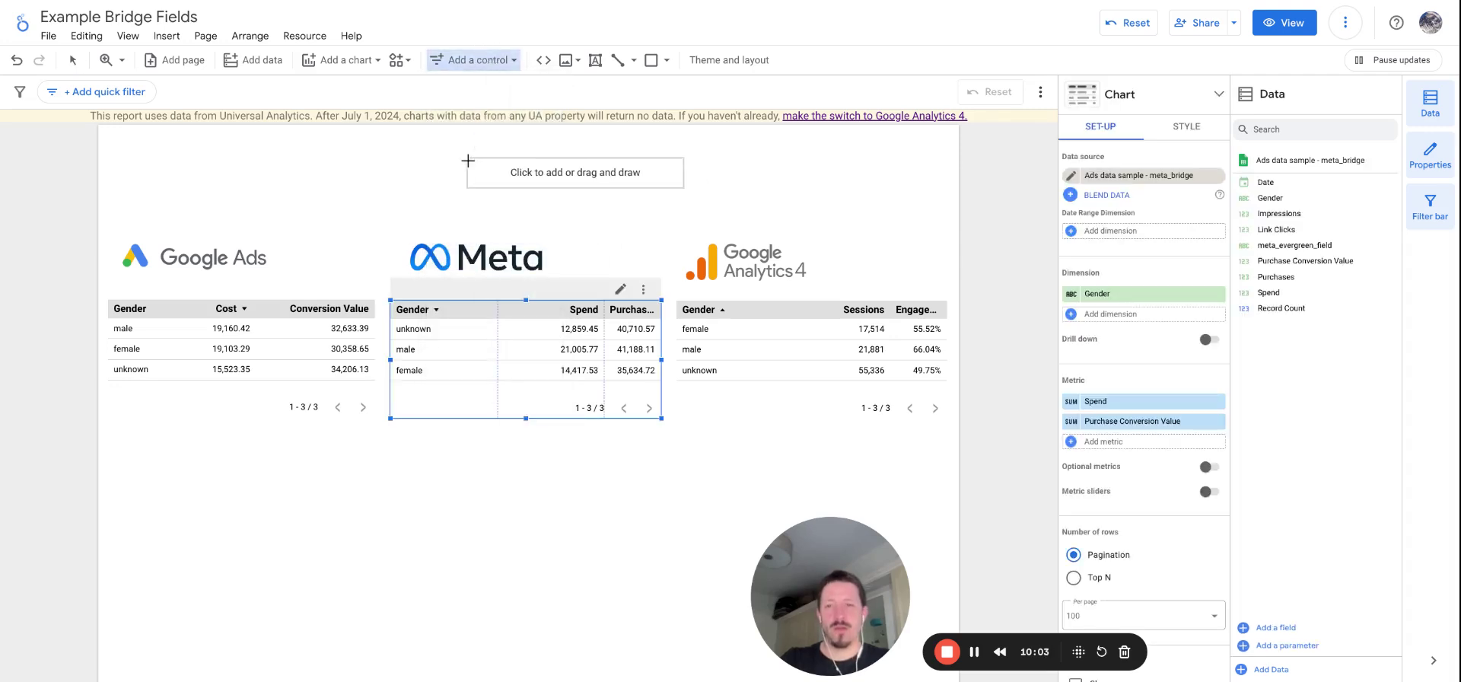
pyautogui.click(448, 164)
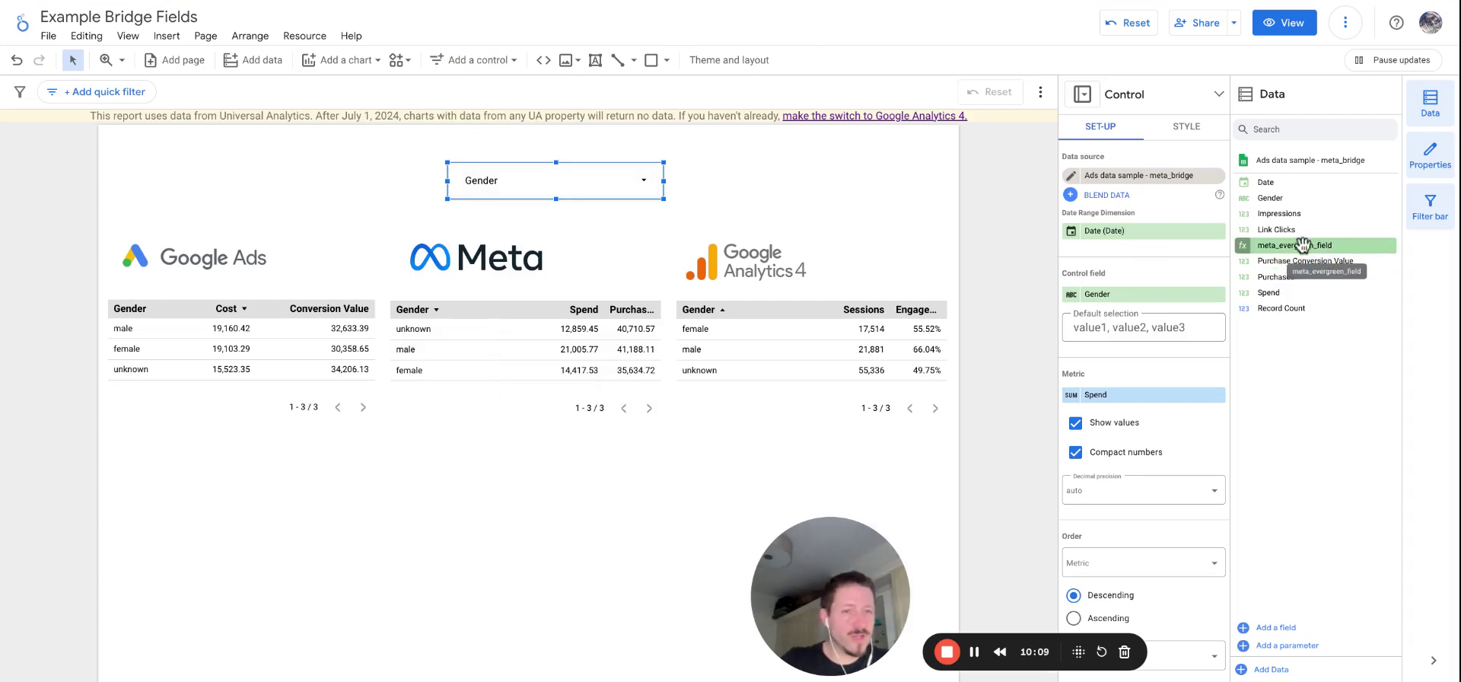
# - Set the new drop-down's control field to meta_evergreen_field with only female selected
pyautogui.moveTo(1298, 244); pyautogui.dragTo(561, 181)
pyautogui.click(561, 181)
pyautogui.click(622, 257)
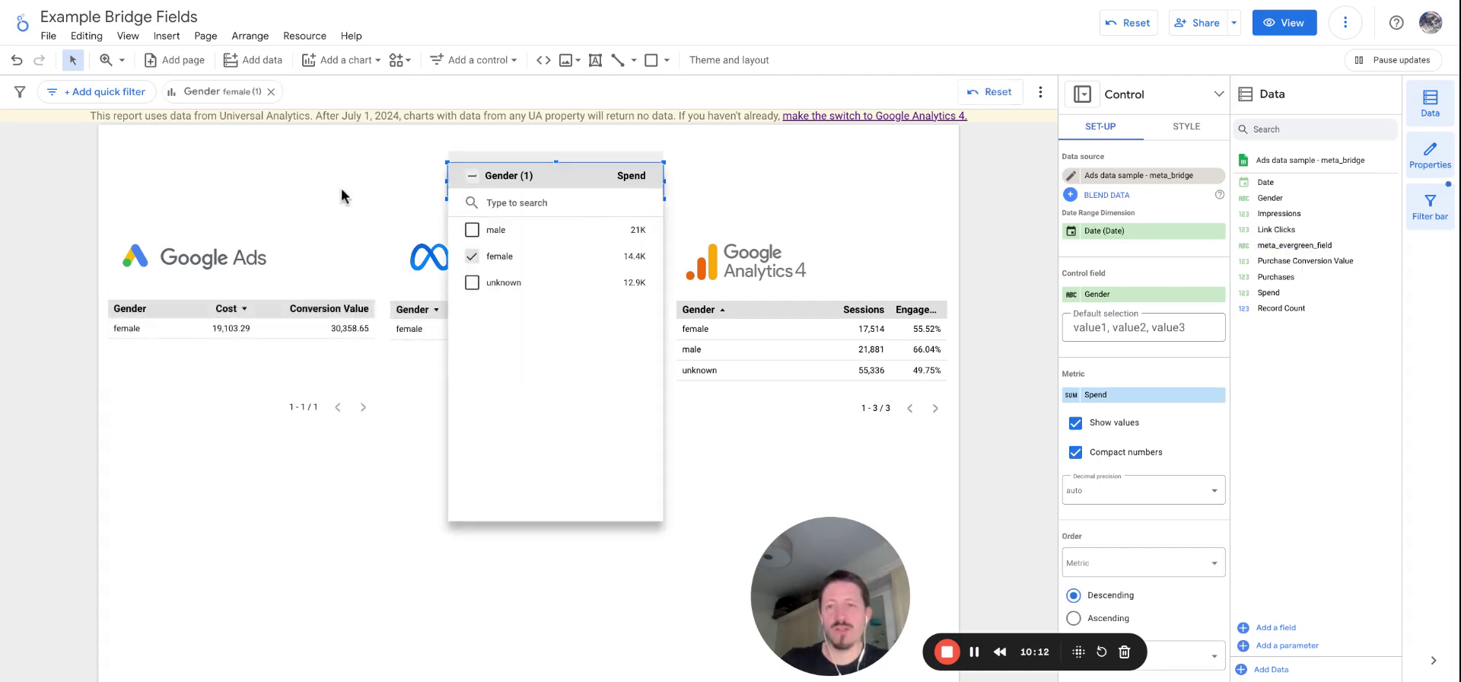
pyautogui.click(342, 195)
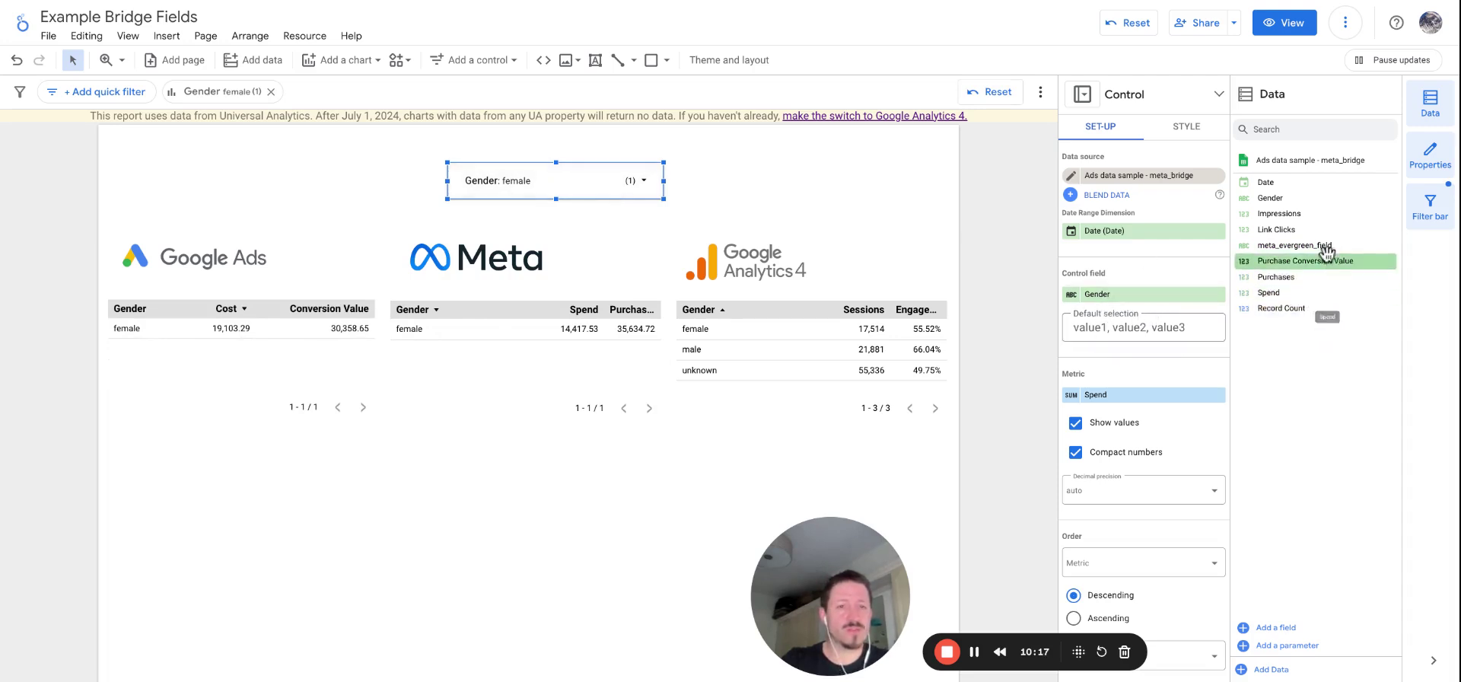
pyautogui.moveTo(1293, 245); pyautogui.dragTo(1125, 295)
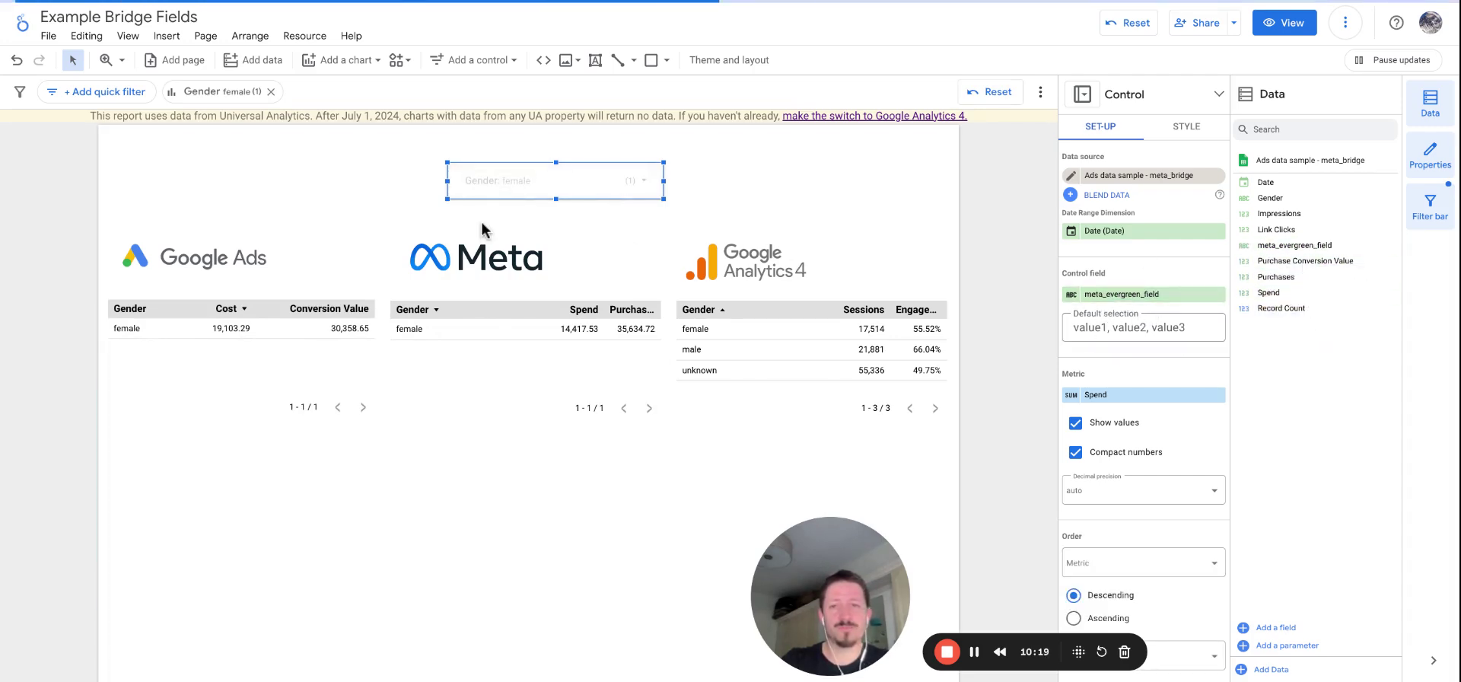
pyautogui.click(621, 197)
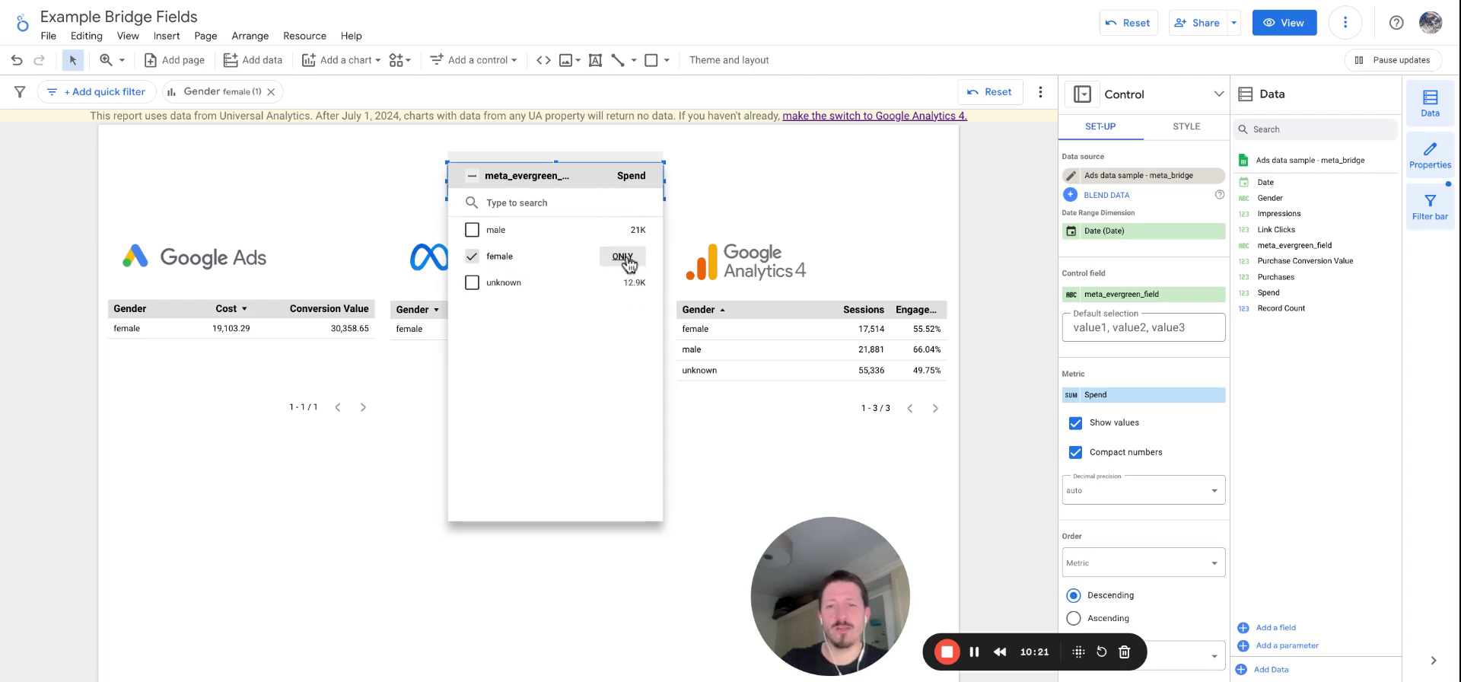
pyautogui.click(327, 189)
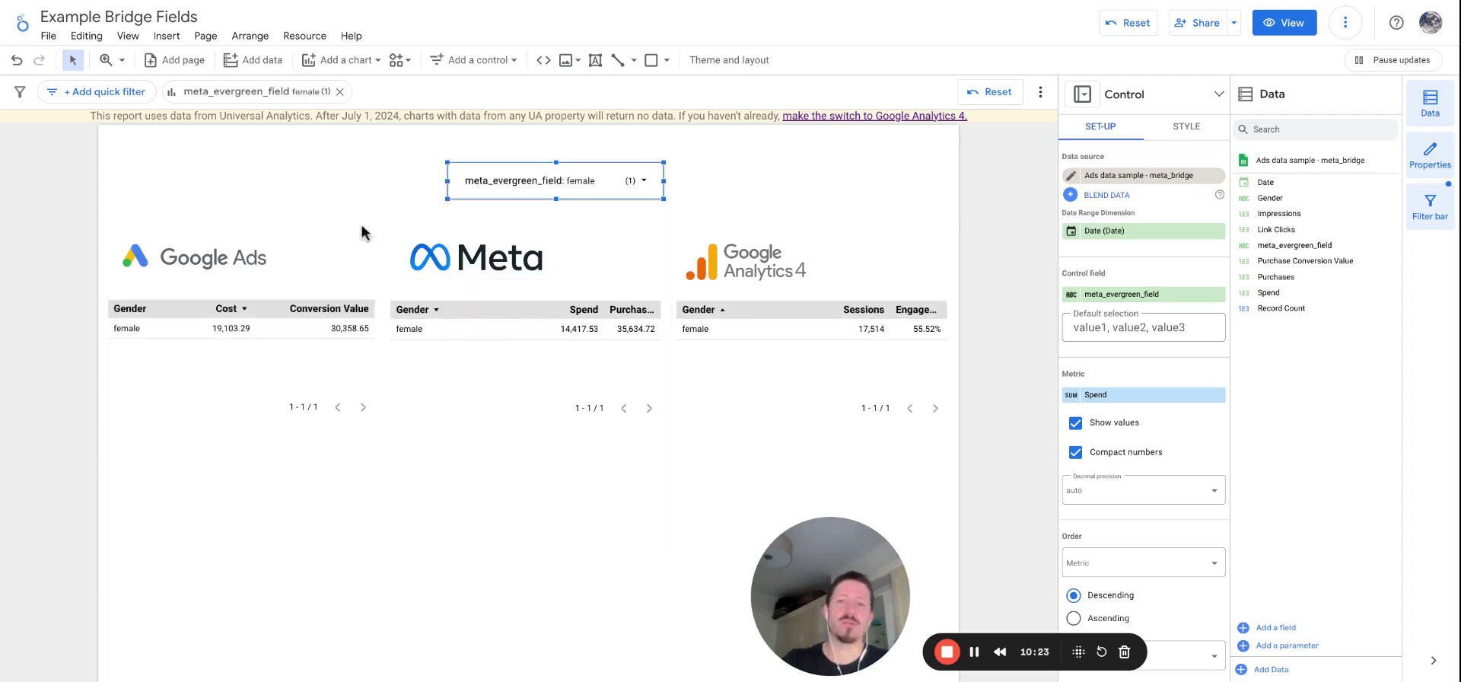
pyautogui.click(346, 179)
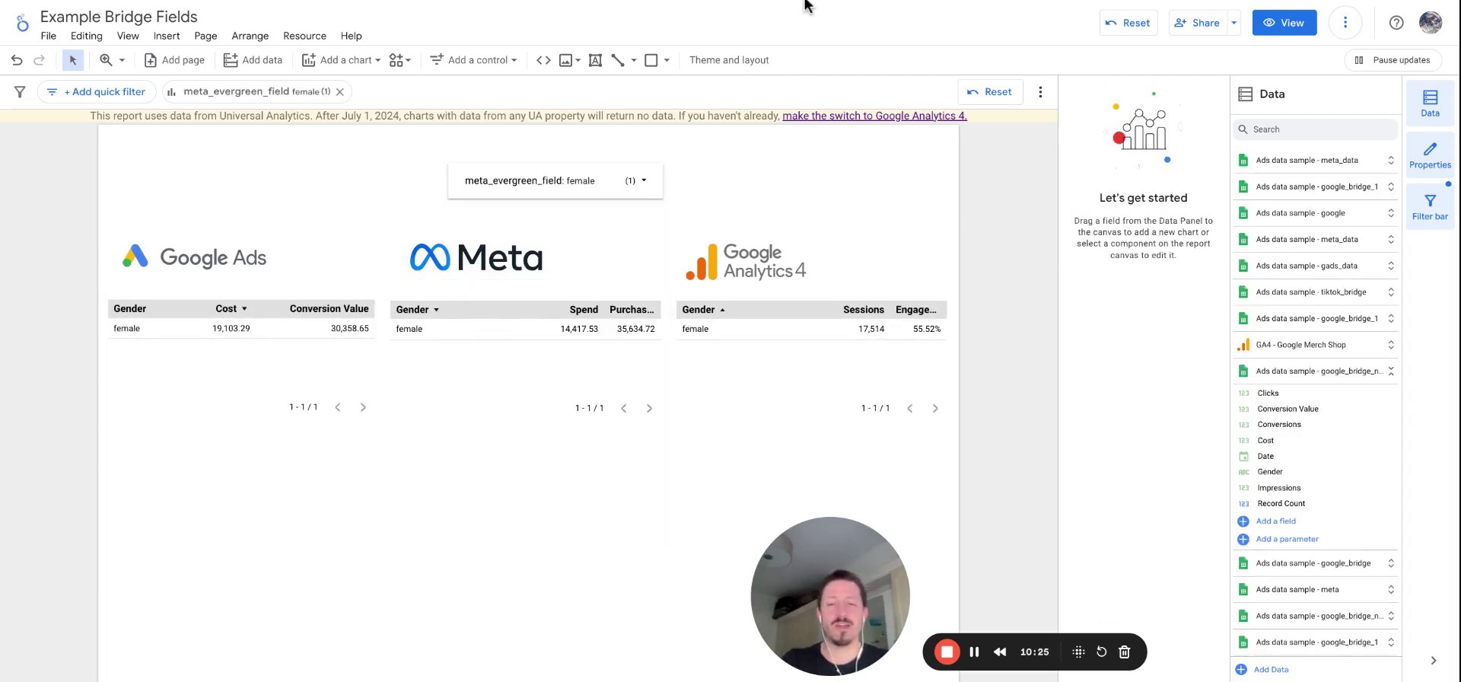